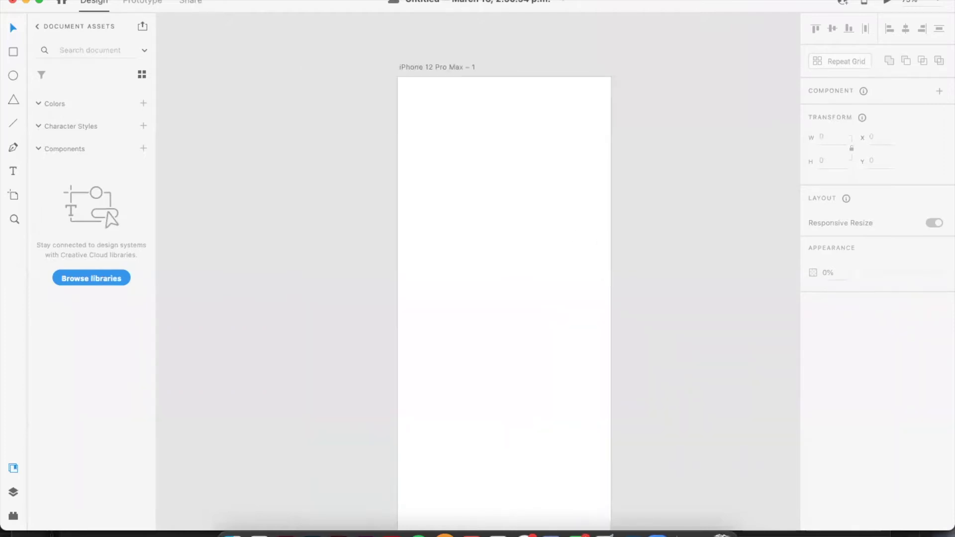
Review the phone artboard size presets on the home screen, then return to the blank iPhone 12 Pro Max artboard
{"action": "left_click", "coordinate": [61, 3]}
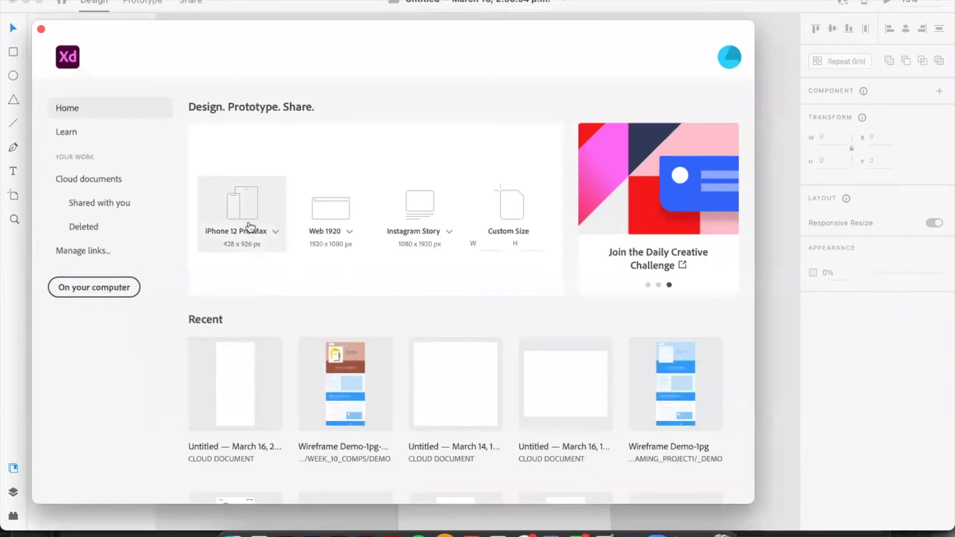
{"action": "left_click", "coordinate": [276, 234]}
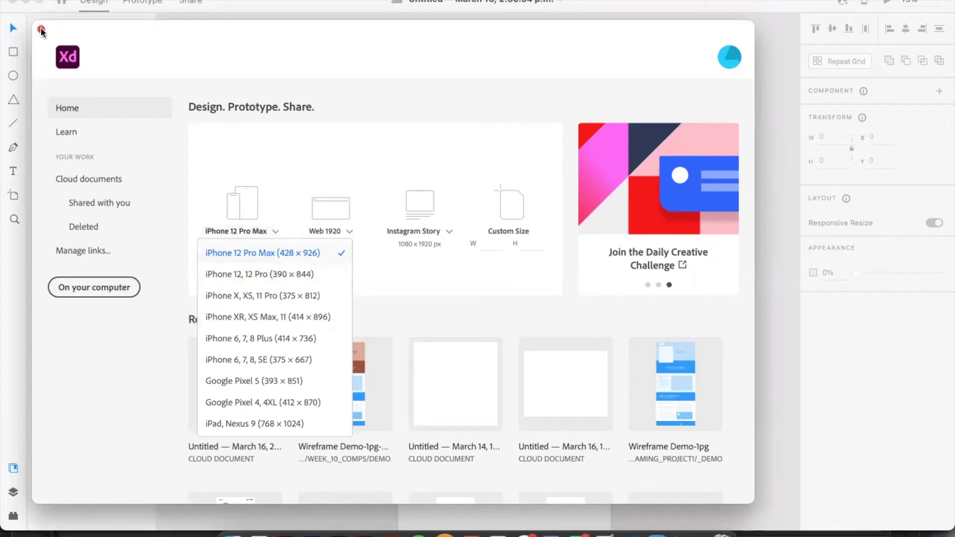
{"action": "left_click", "coordinate": [41, 31]}
{"action": "left_click", "coordinate": [547, 235]}
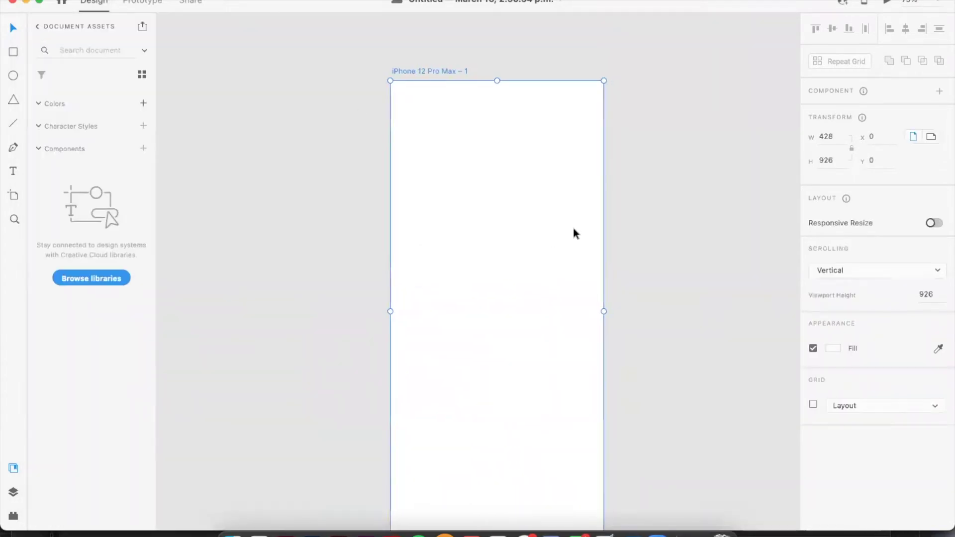
{"action": "left_click", "coordinate": [620, 223]}
{"action": "scroll", "coordinate": [620, 222], "scroll_direction": "down", "scroll_amount": 2}
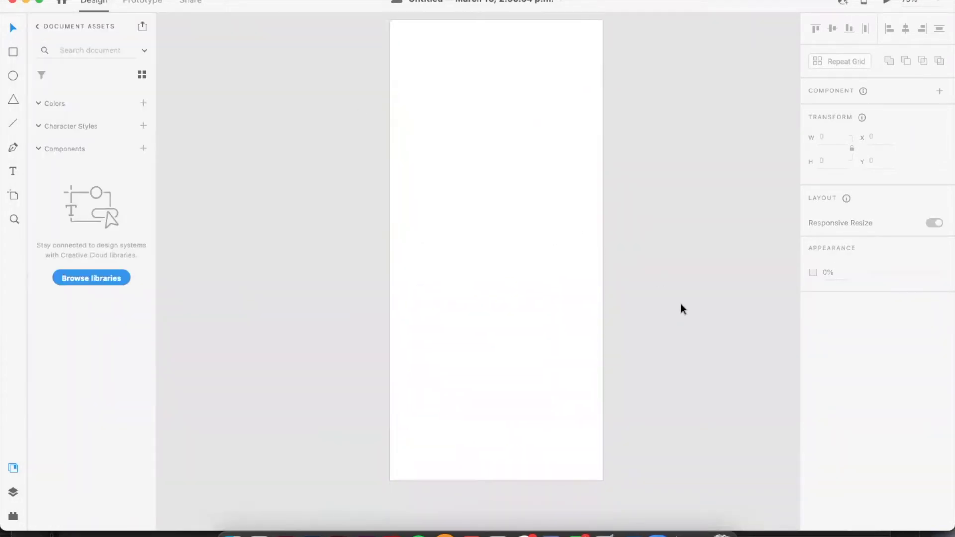
Open Adobe's web page offering more UI kits
{"action": "left_click", "coordinate": [69, 0]}
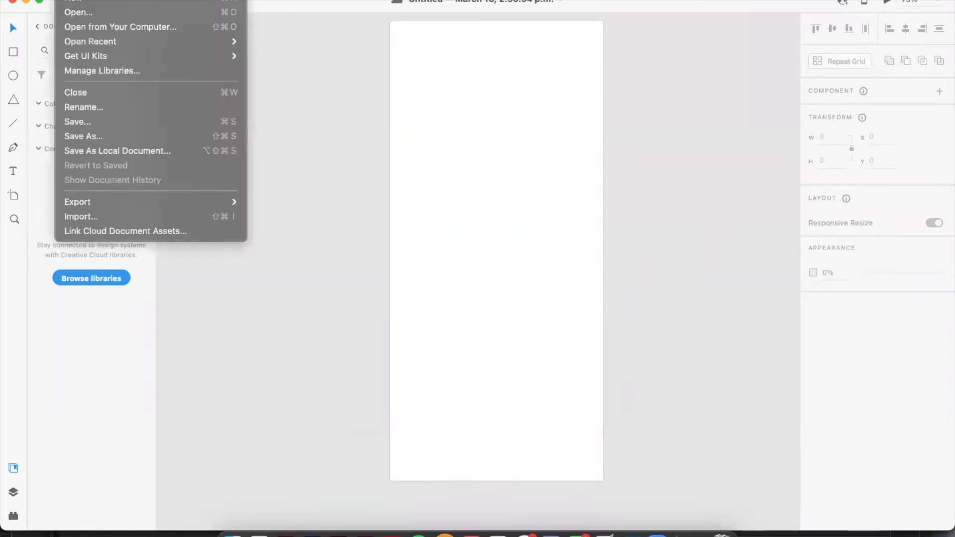
{"action": "mouse_move", "coordinate": [79, 58]}
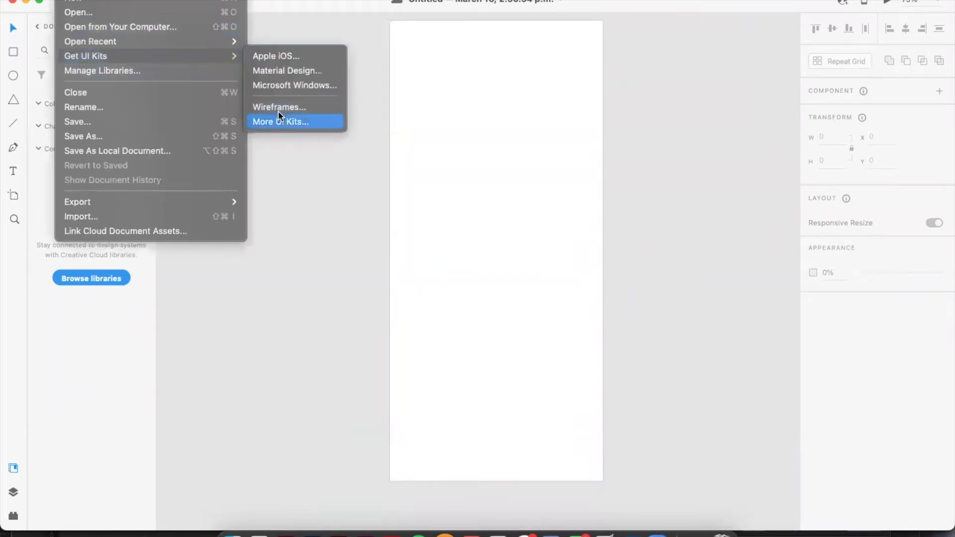
{"action": "left_click", "coordinate": [320, 121]}
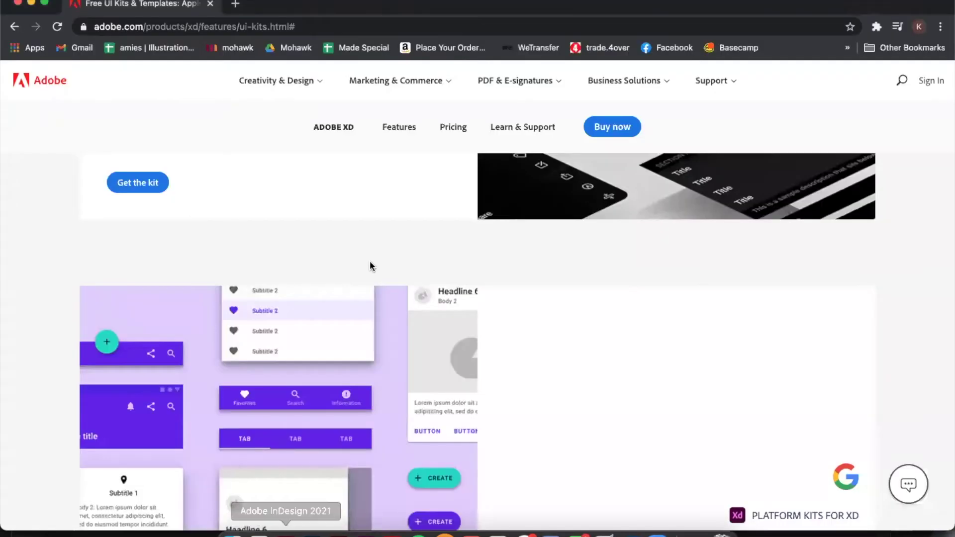
Look through the platform kits for XD on the page, such as AEM Components, Microsoft UWP, IBM Design and Amazon Alexa
{"action": "scroll", "coordinate": [340, 235], "scroll_direction": "down", "scroll_amount": 8}
{"action": "scroll", "coordinate": [340, 235], "scroll_direction": "down", "scroll_amount": 7}
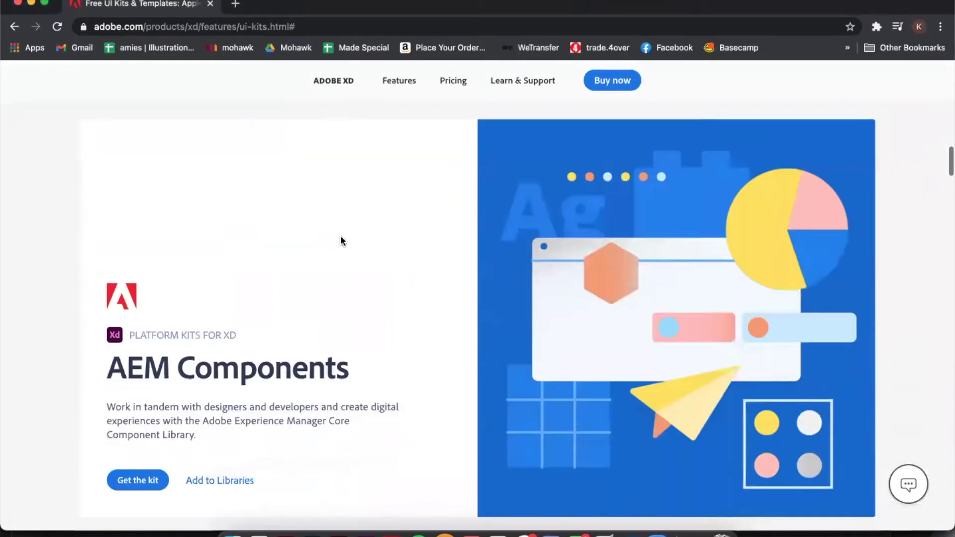
{"action": "scroll", "coordinate": [423, 198], "scroll_direction": "down", "scroll_amount": 9}
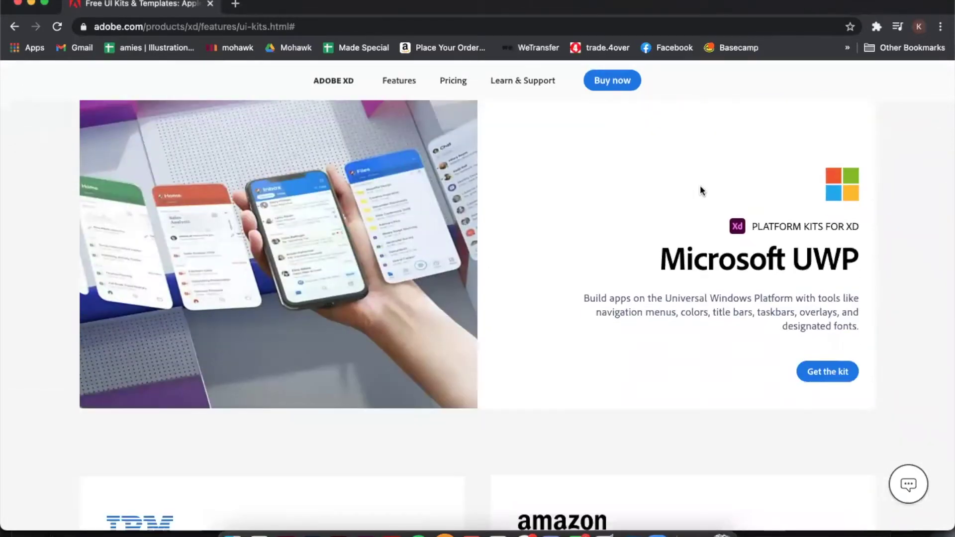
{"action": "scroll", "coordinate": [700, 190], "scroll_direction": "down", "scroll_amount": 1}
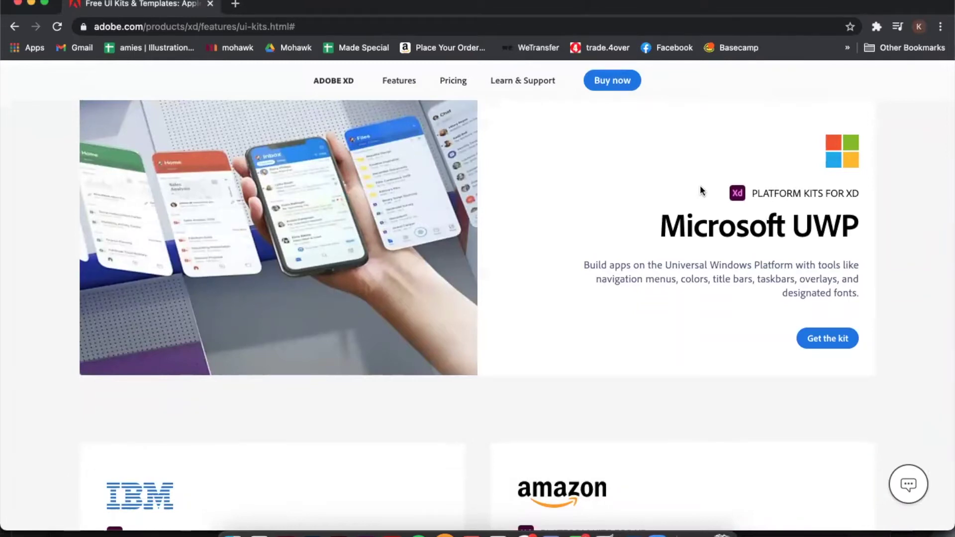
{"action": "scroll", "coordinate": [588, 231], "scroll_direction": "down", "scroll_amount": 5}
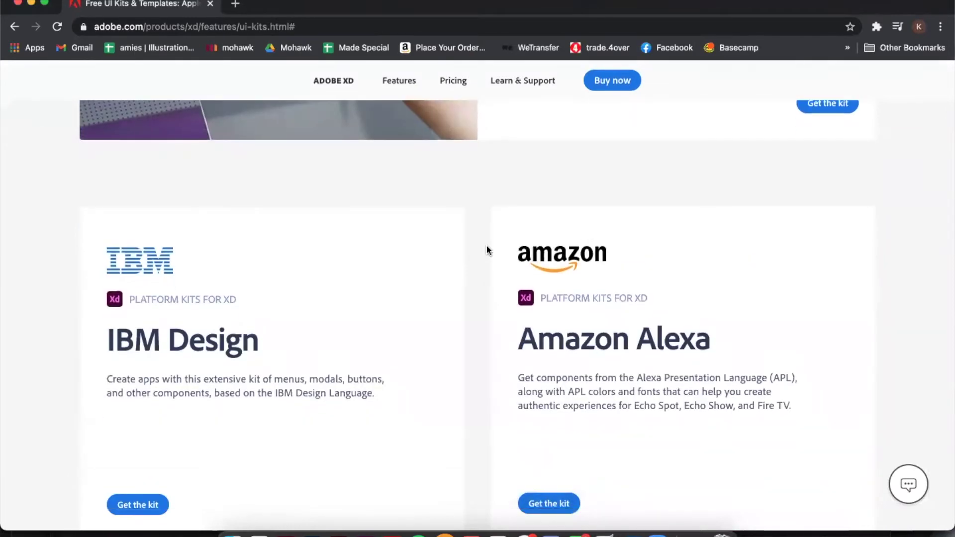
{"action": "right_click", "coordinate": [526, 512]}
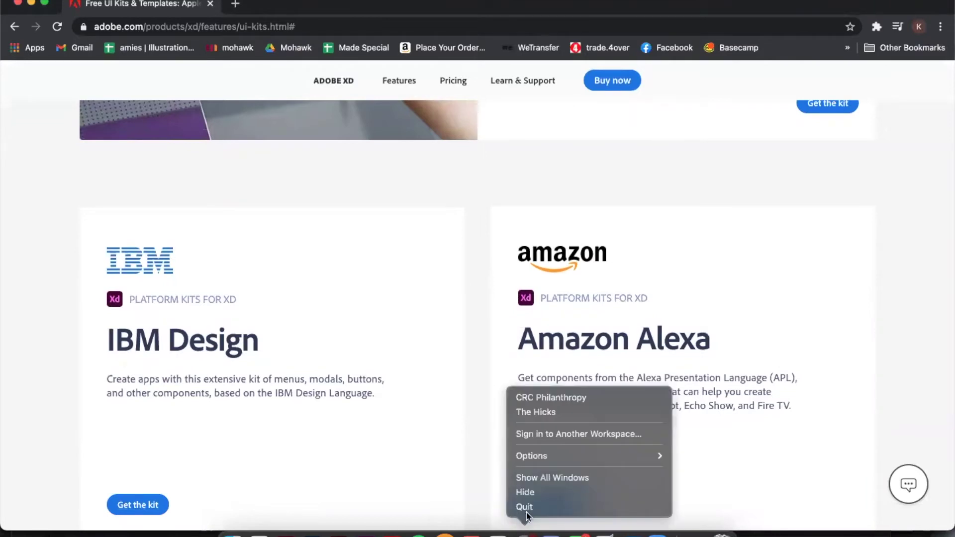
{"action": "left_click", "coordinate": [477, 274]}
Browse the individual XD kit cards down to the Social Meetup kit and read its description
{"action": "scroll", "coordinate": [477, 274], "scroll_direction": "down", "scroll_amount": 20}
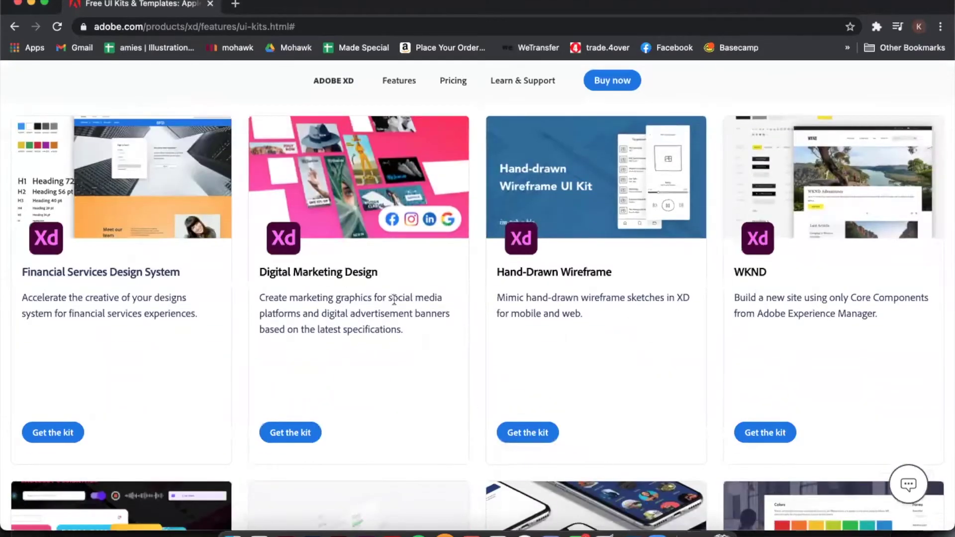
{"action": "scroll", "coordinate": [475, 195], "scroll_direction": "down", "scroll_amount": 5}
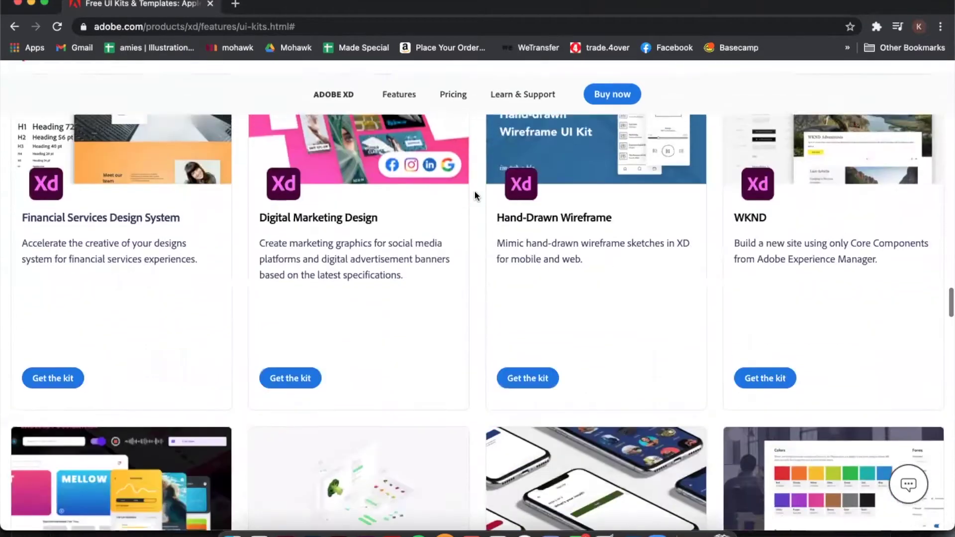
{"action": "scroll", "coordinate": [475, 192], "scroll_direction": "down", "scroll_amount": 10}
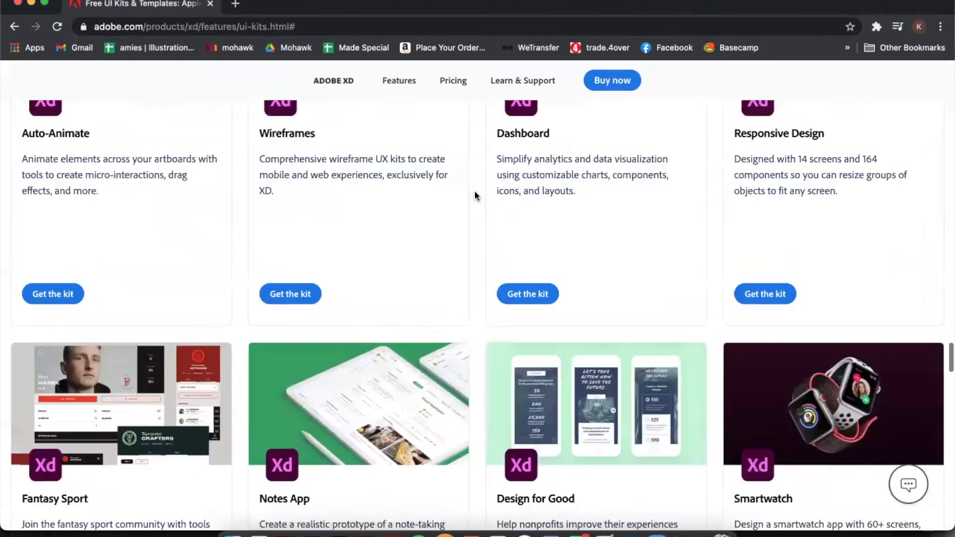
{"action": "scroll", "coordinate": [474, 194], "scroll_direction": "down", "scroll_amount": 5}
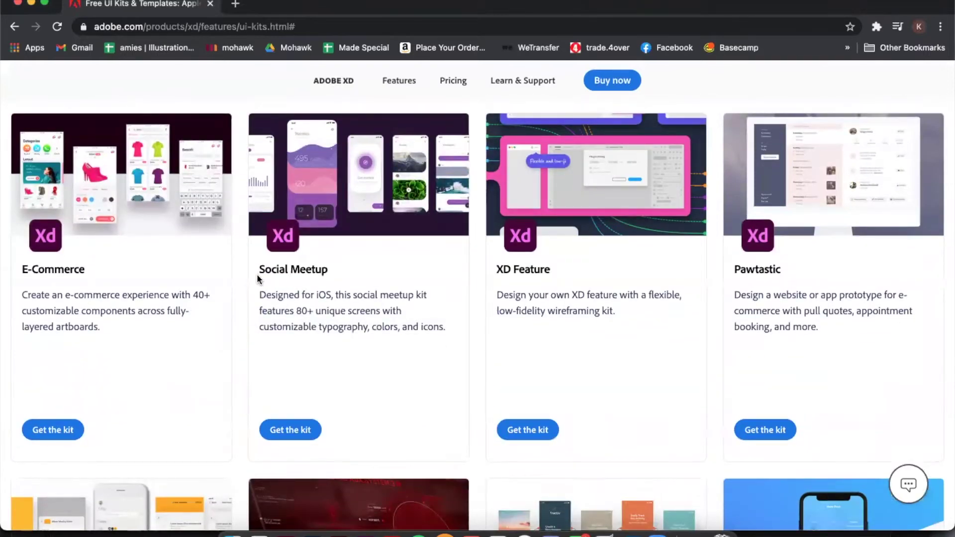
{"action": "left_click_drag", "start_coordinate": [258, 281], "coordinate": [358, 284]}
{"action": "scroll", "coordinate": [384, 279], "scroll_direction": "up", "scroll_amount": 1}
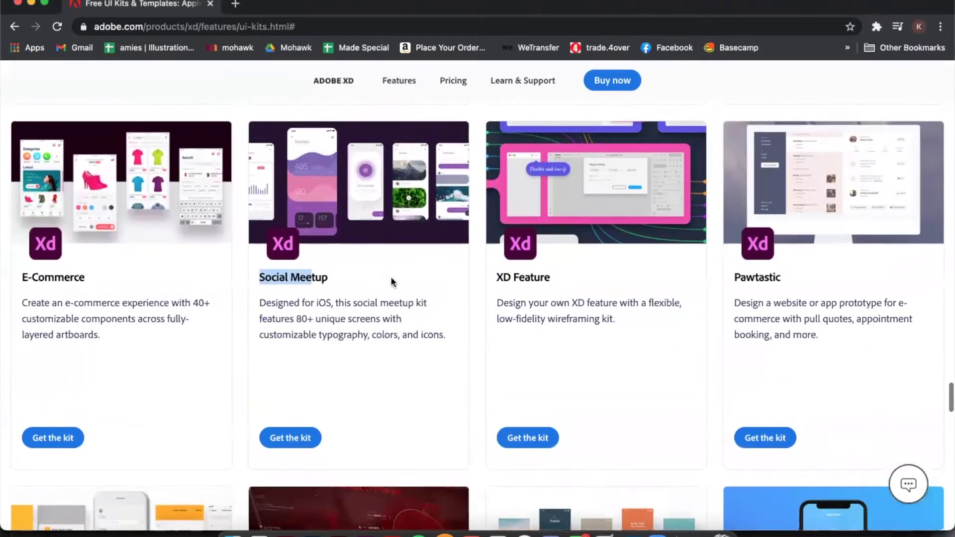
{"action": "scroll", "coordinate": [453, 270], "scroll_direction": "up", "scroll_amount": 1}
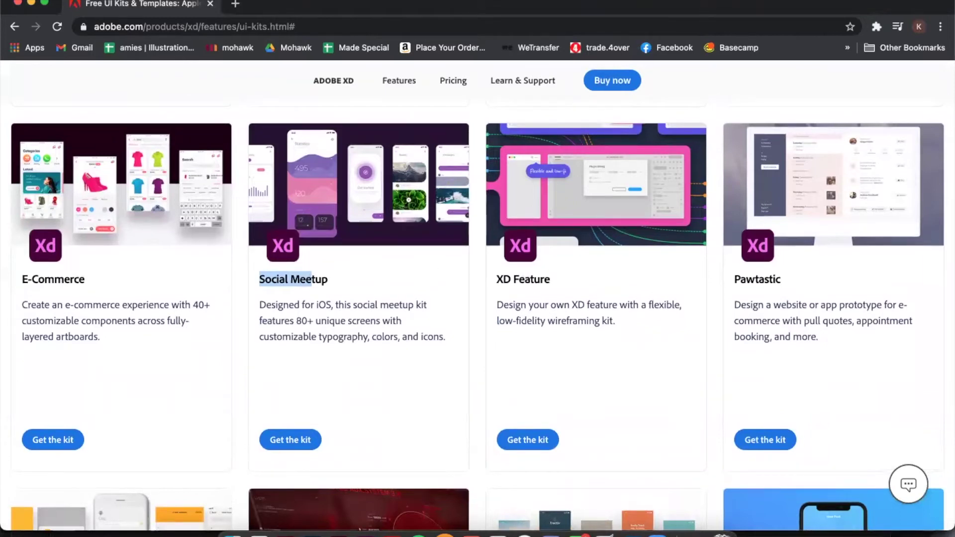
{"action": "key", "text": "super+Tab"}
{"action": "scroll", "coordinate": [374, 195], "scroll_direction": "up", "scroll_amount": 1}
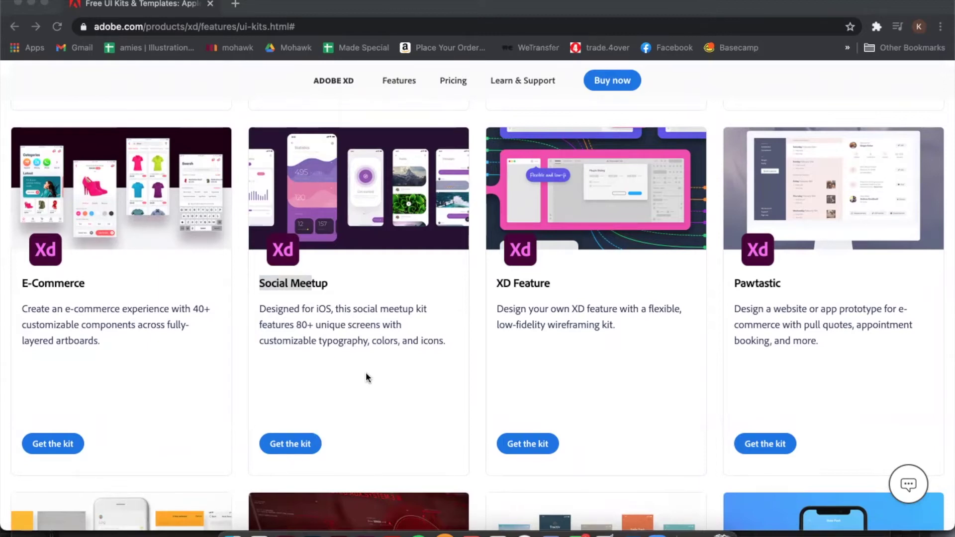
Open the downloaded xd-resources-social-meet-up-ui file from the DEMO folder's RESOURCES subfolder in XD
{"action": "left_click", "coordinate": [232, 533]}
{"action": "left_click", "coordinate": [517, 386]}
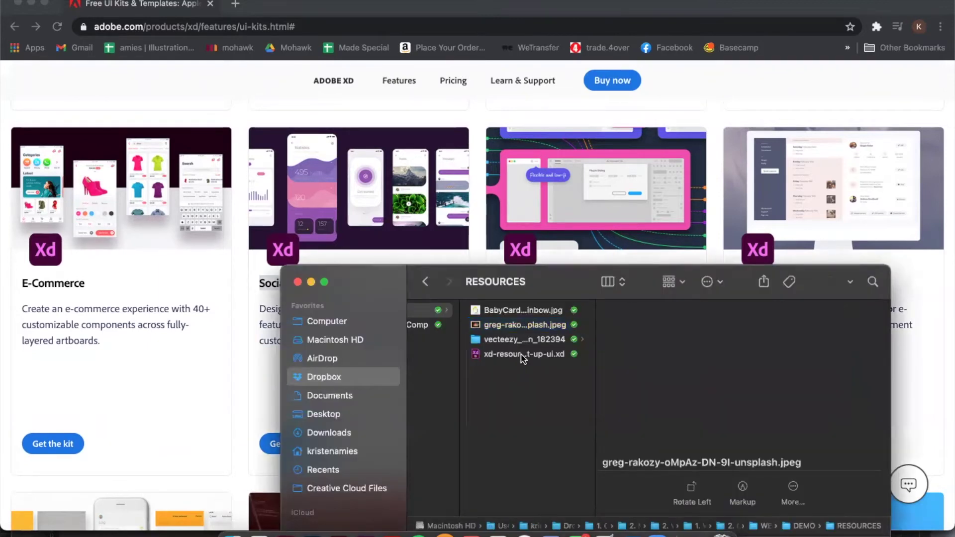
{"action": "left_click", "coordinate": [570, 356]}
{"action": "left_click", "coordinate": [594, 309]}
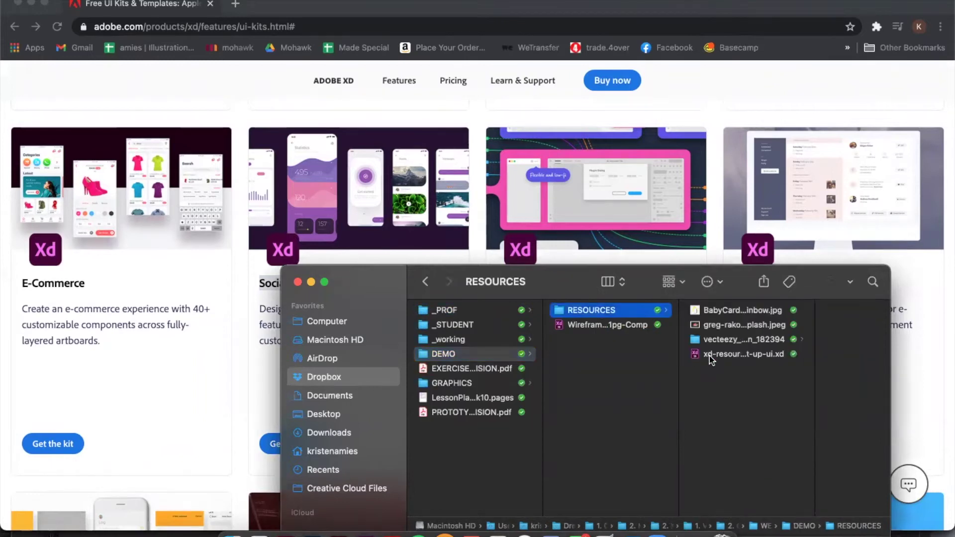
{"action": "left_click", "coordinate": [737, 354]}
{"action": "double_click", "coordinate": [661, 354]}
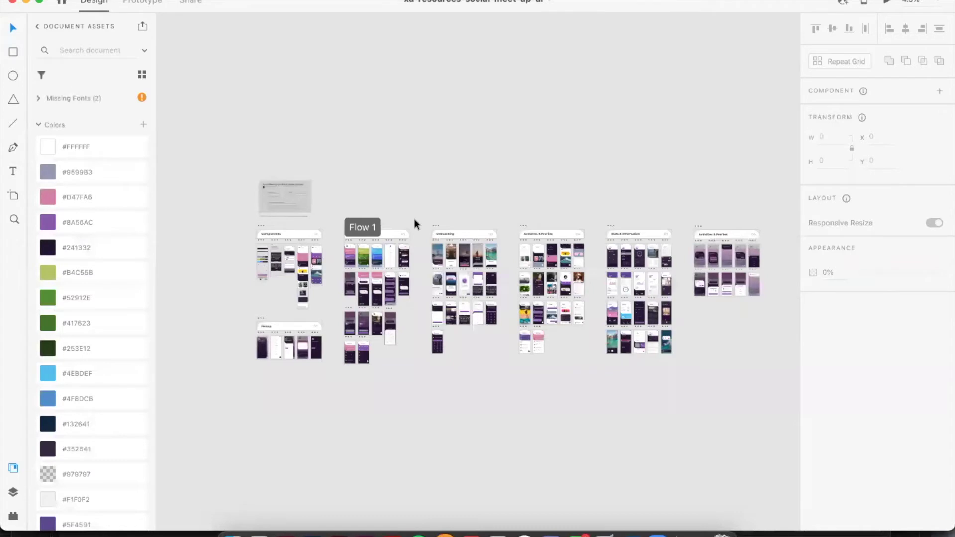
Examine the social meetup kit's Onboarding, Main App and Components sections, ending at the basic elements artboards
{"action": "scroll", "coordinate": [414, 219], "scroll_direction": "up", "scroll_amount": 5}
{"action": "scroll", "coordinate": [435, 213], "scroll_direction": "left", "scroll_amount": 8}
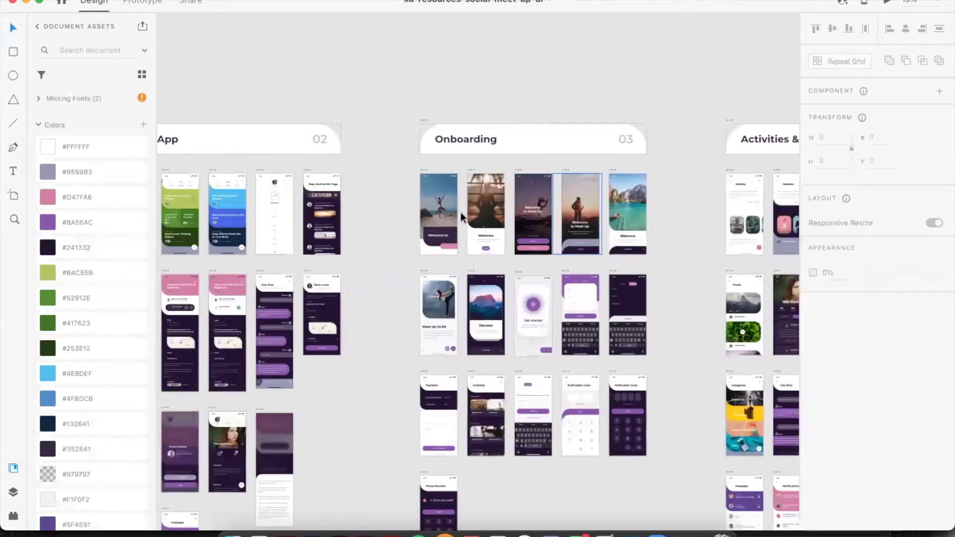
{"action": "scroll", "coordinate": [460, 215], "scroll_direction": "left", "scroll_amount": 6}
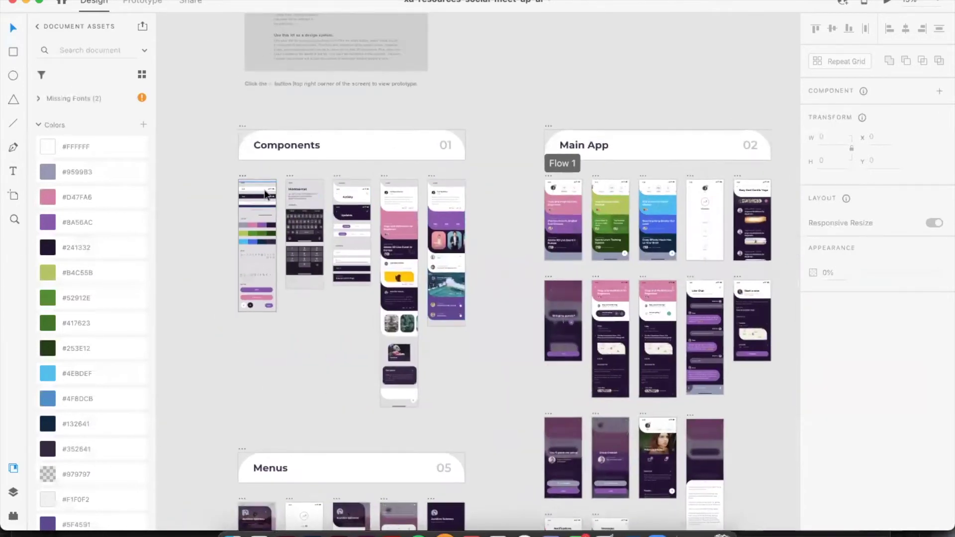
{"action": "scroll", "coordinate": [265, 192], "scroll_direction": "up", "scroll_amount": 5}
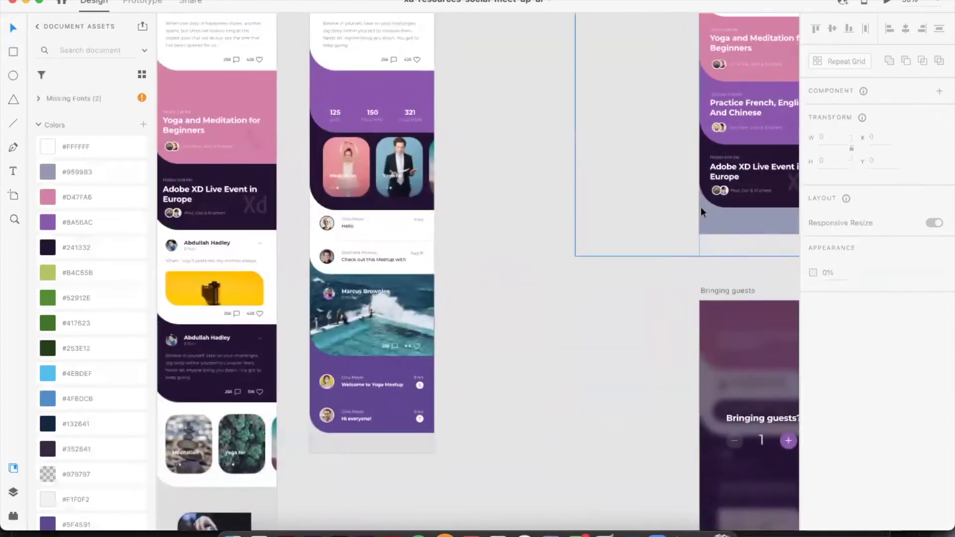
{"action": "scroll", "coordinate": [701, 209], "scroll_direction": "left", "scroll_amount": 6}
{"action": "scroll", "coordinate": [700, 206], "scroll_direction": "left", "scroll_amount": 8}
{"action": "scroll", "coordinate": [524, 432], "scroll_direction": "up", "scroll_amount": 3}
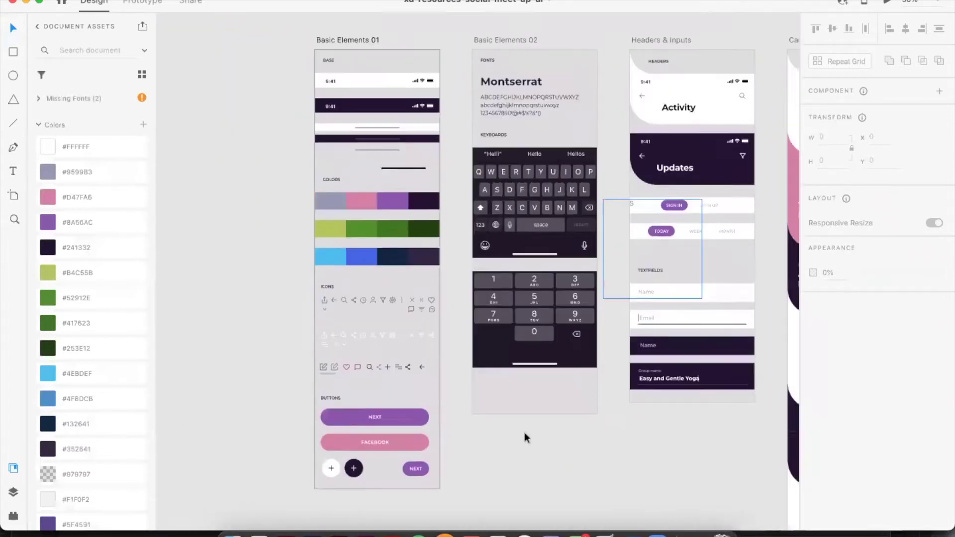
Inspect the icons and buttons in Basic Elements 01, plus the Headers & Inputs and Cards artboards
{"action": "left_click", "coordinate": [330, 305]}
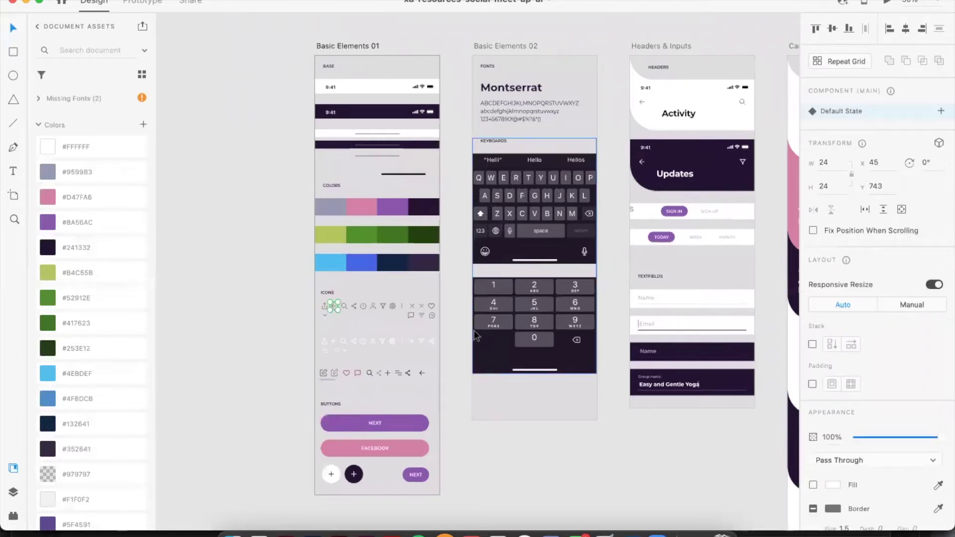
{"action": "left_click", "coordinate": [404, 421]}
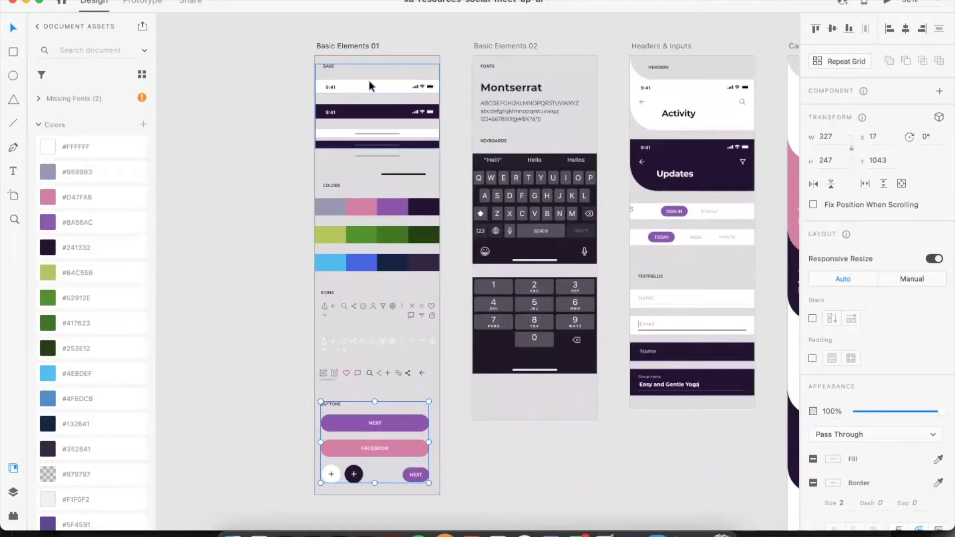
{"action": "left_click", "coordinate": [515, 469]}
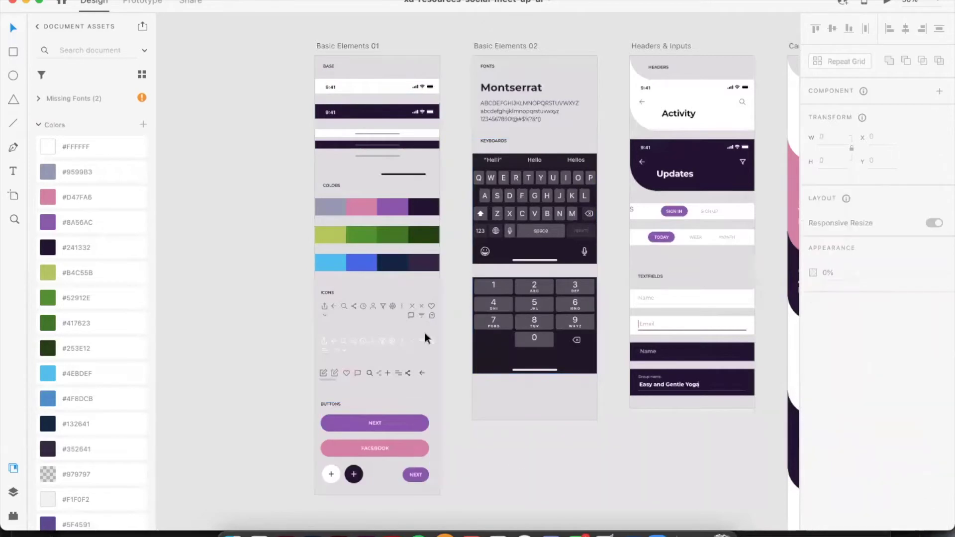
{"action": "scroll", "coordinate": [425, 336], "scroll_direction": "right", "scroll_amount": 3}
{"action": "scroll", "coordinate": [426, 338], "scroll_direction": "right", "scroll_amount": 10}
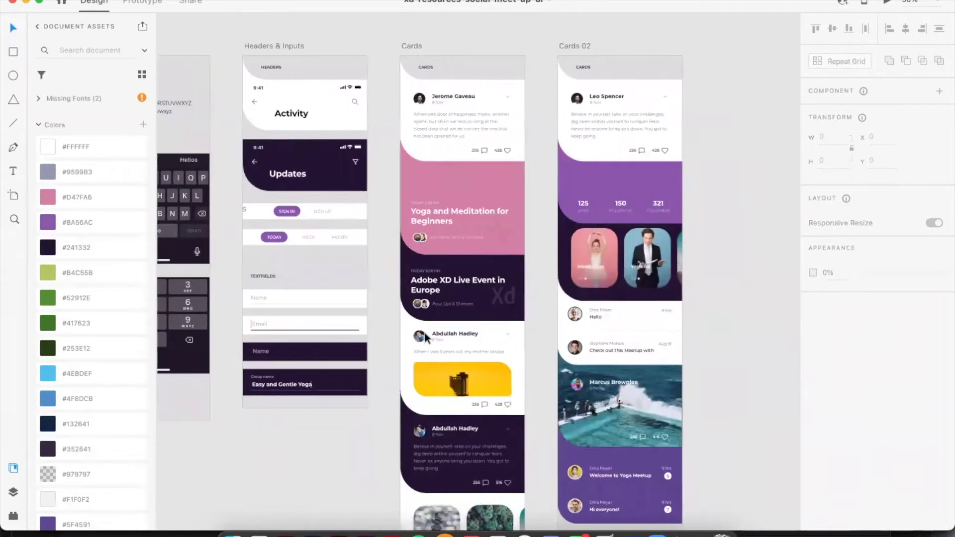
{"action": "scroll", "coordinate": [425, 333], "scroll_direction": "left", "scroll_amount": 12}
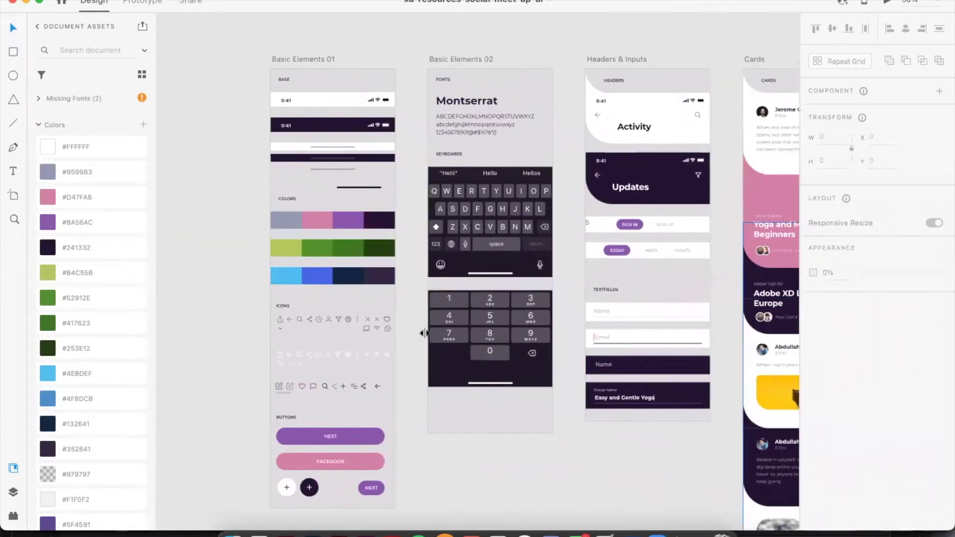
Copy the dark back arrow icon from Basic Elements 01 into the Untitled — March 16, 2.50.54 p.m. document's iPhone artboard
{"action": "left_click", "coordinate": [288, 318]}
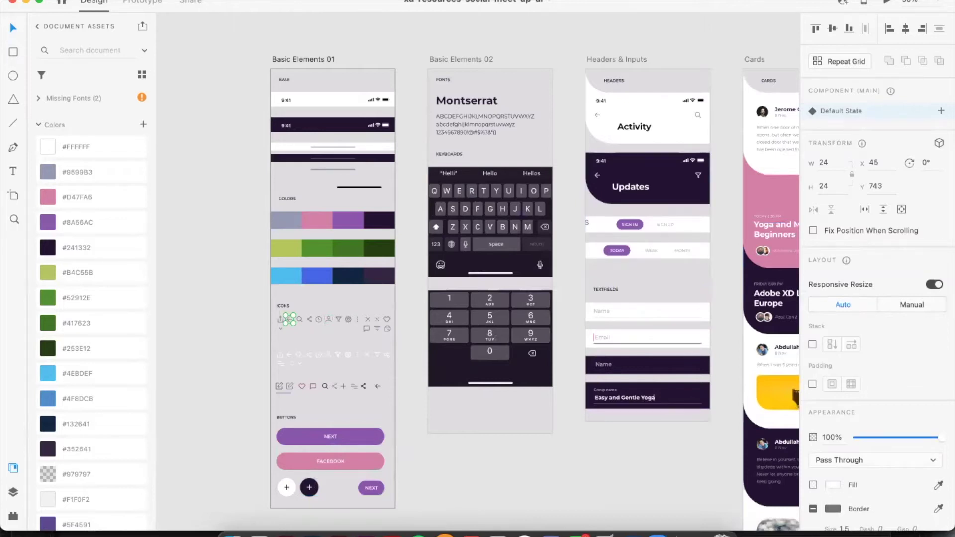
{"action": "left_click", "coordinate": [224, 1]}
{"action": "mouse_move", "coordinate": [74, 9]}
{"action": "mouse_move", "coordinate": [231, 2]}
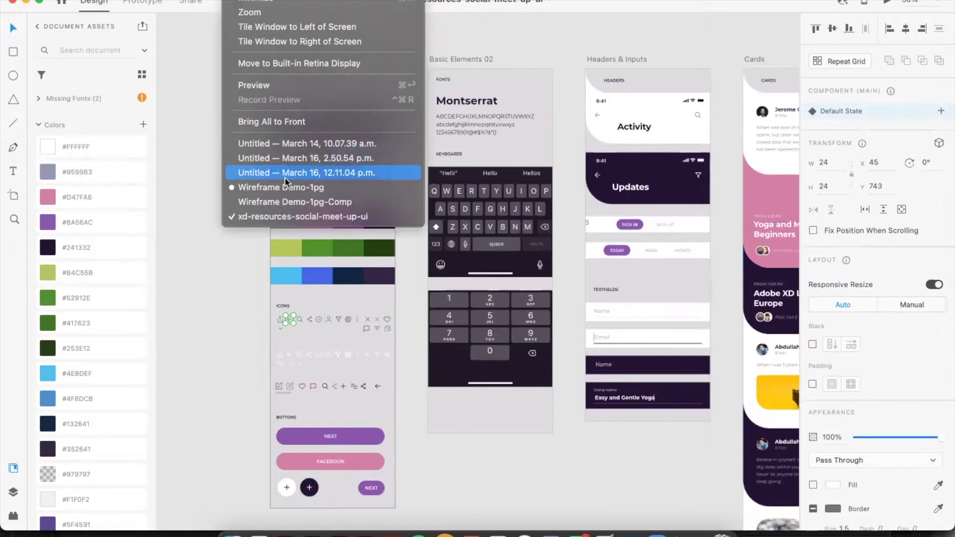
{"action": "left_click", "coordinate": [279, 158]}
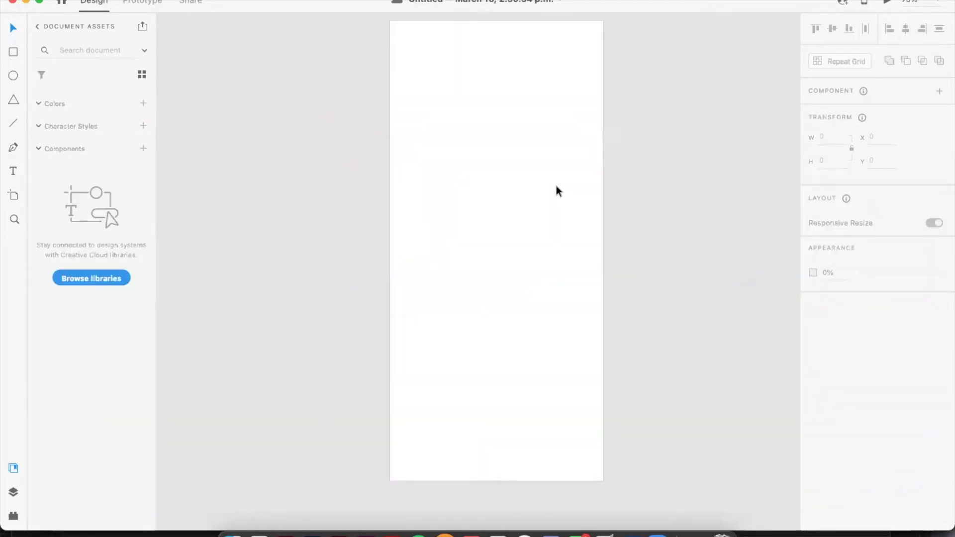
{"action": "key", "text": "ctrl+v"}
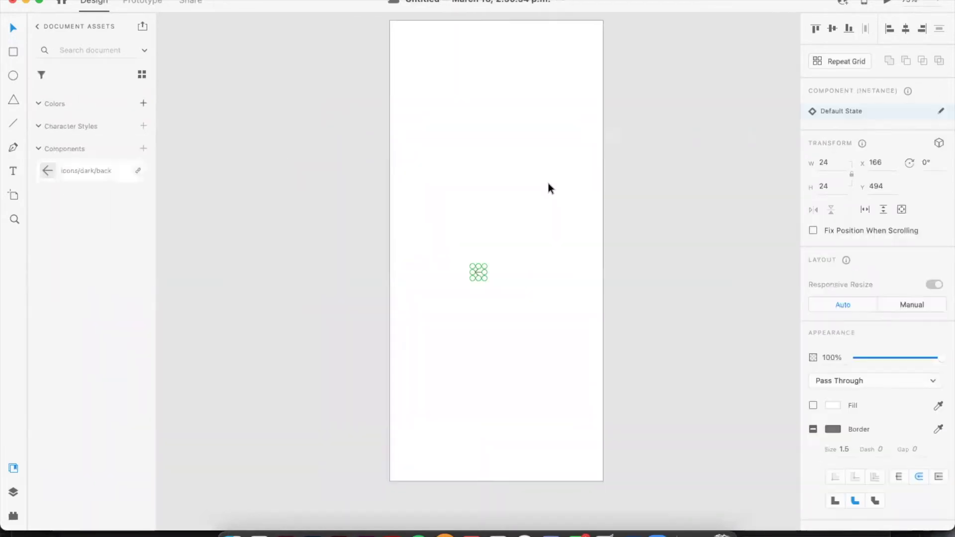
Copy the Buttons group from the kit's Basic Elements 01 artboard into the Untitled — March 16, 2.50.54 p.m. document, placing it left of the iPhone artboard
{"action": "left_click", "coordinate": [552, 269]}
{"action": "key", "text": "ctrl+minus"}
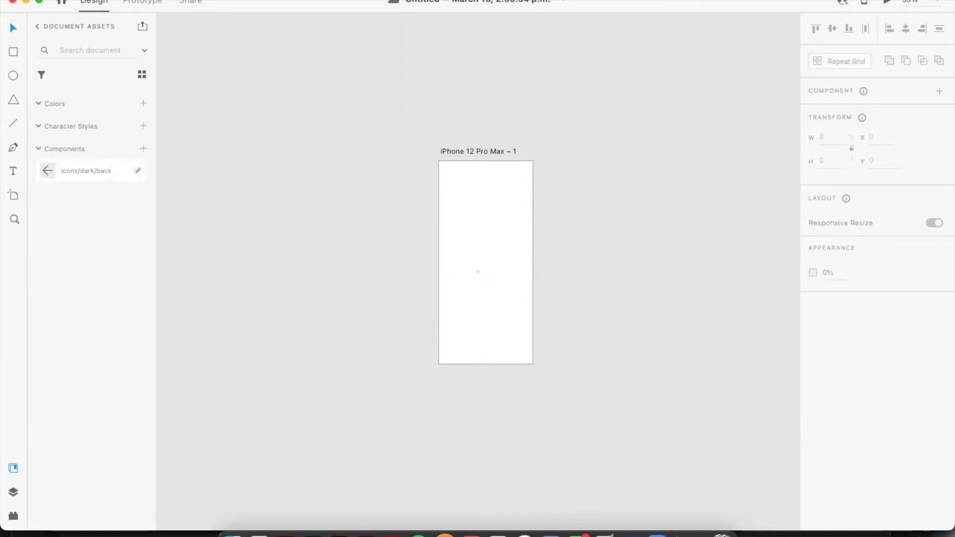
{"action": "left_click", "coordinate": [236, 1]}
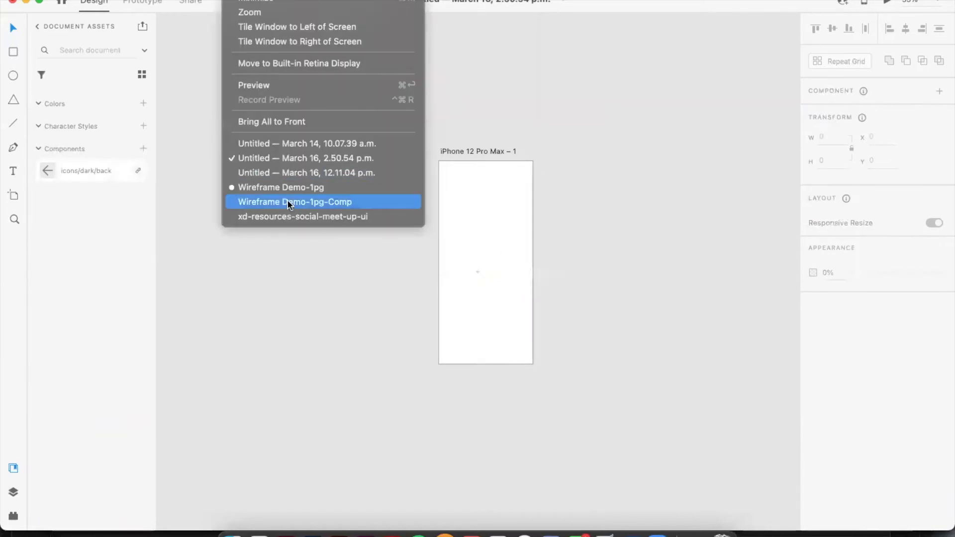
{"action": "left_click", "coordinate": [290, 217]}
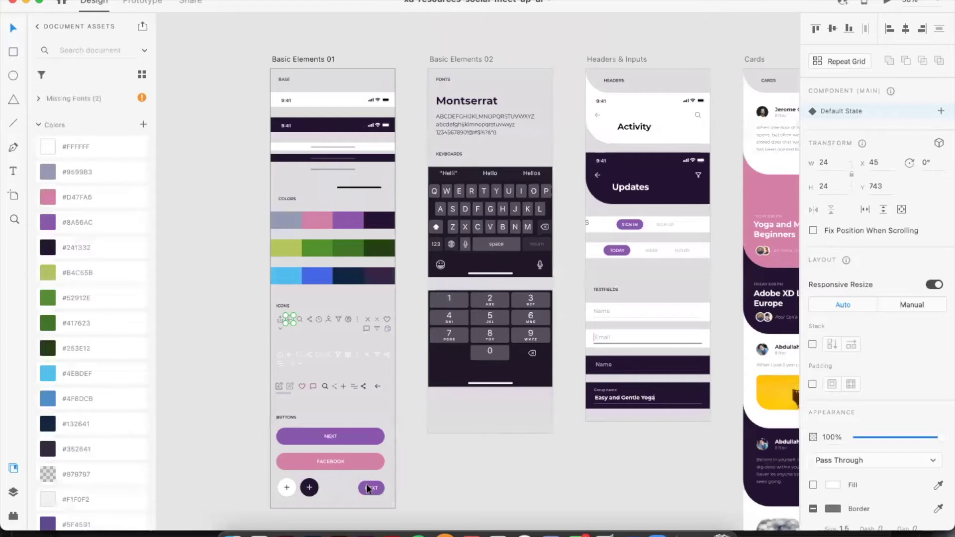
{"action": "left_click", "coordinate": [366, 484]}
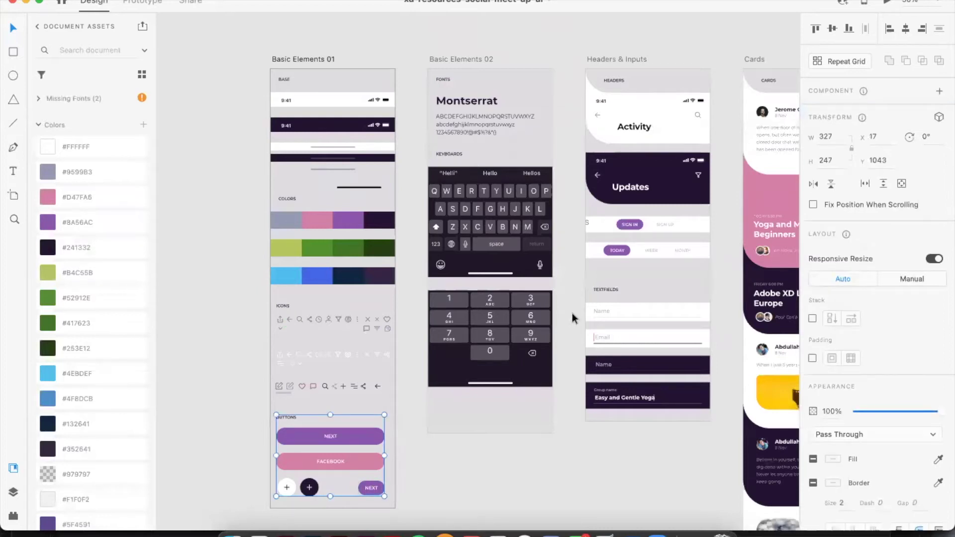
{"action": "left_click", "coordinate": [236, 1]}
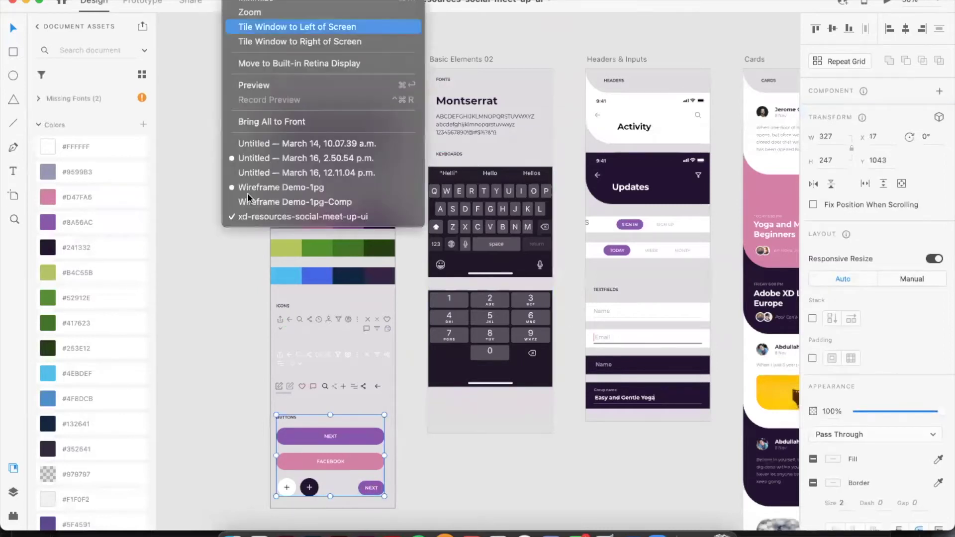
{"action": "left_click", "coordinate": [268, 162]}
{"action": "key", "text": "cmd+v"}
{"action": "left_click_drag", "start_coordinate": [488, 264], "coordinate": [375, 258]}
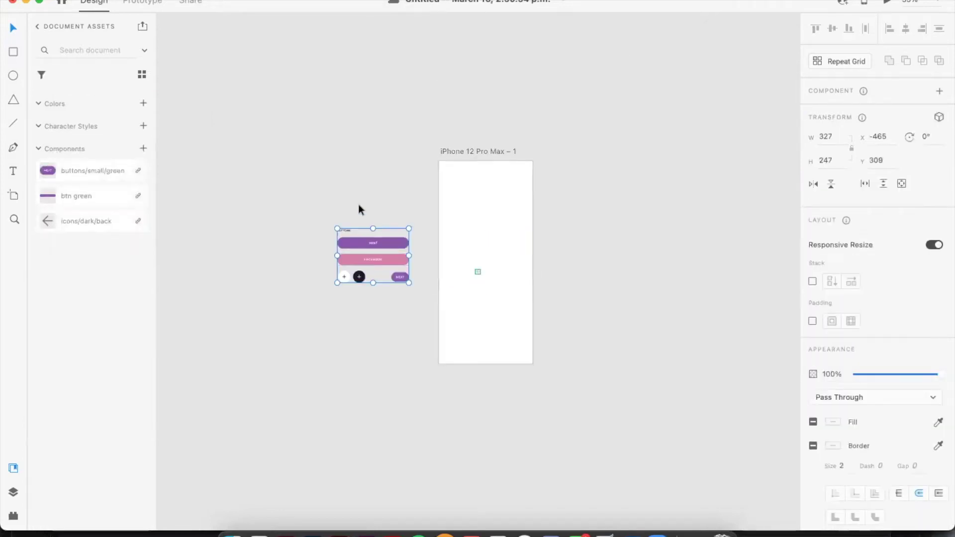
Return to the xd-resources-social-meet-up-ui document and examine its card and main app artboards, ending at the Welcome screens
{"action": "left_click", "coordinate": [236, 1]}
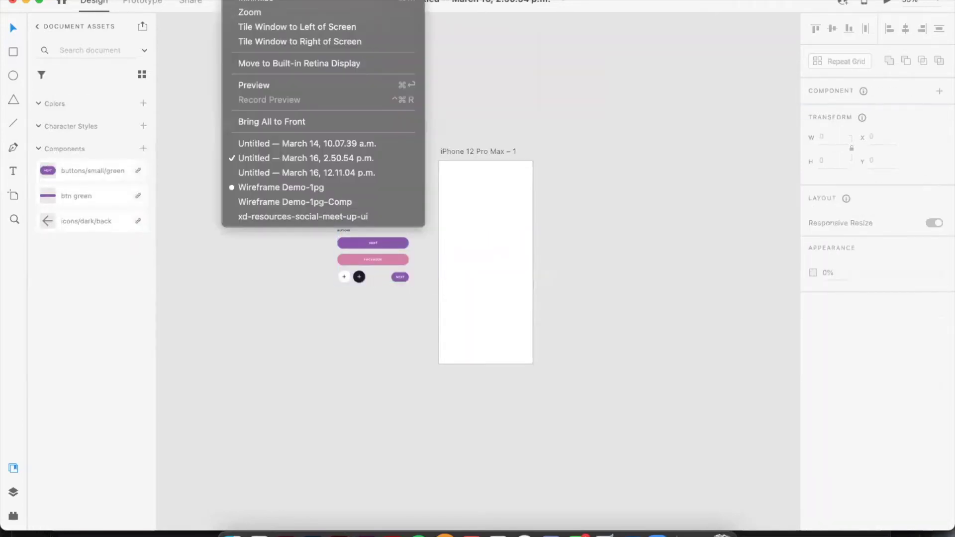
{"action": "left_click", "coordinate": [326, 231]}
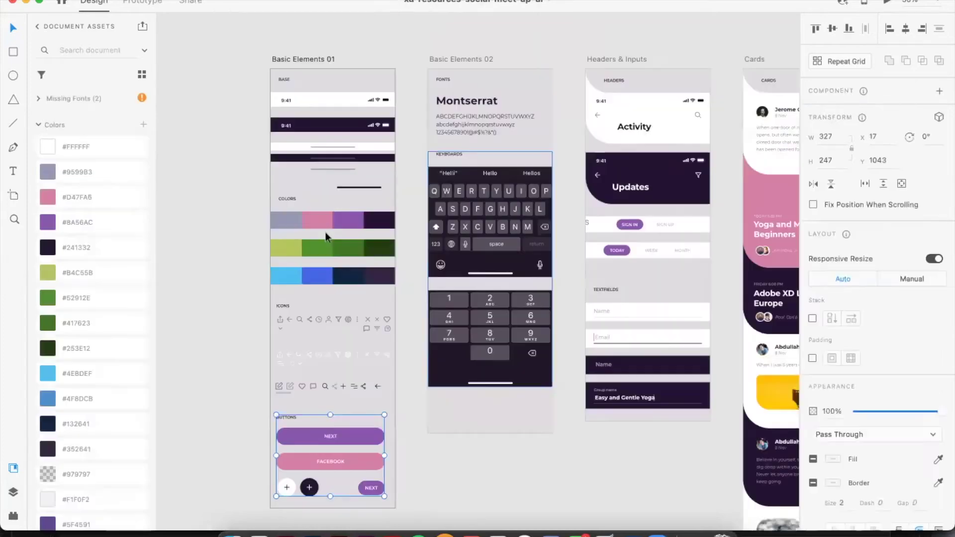
{"action": "scroll", "coordinate": [527, 297], "scroll_direction": "right", "scroll_amount": 5}
{"action": "scroll", "coordinate": [527, 297], "scroll_direction": "up", "scroll_amount": 2}
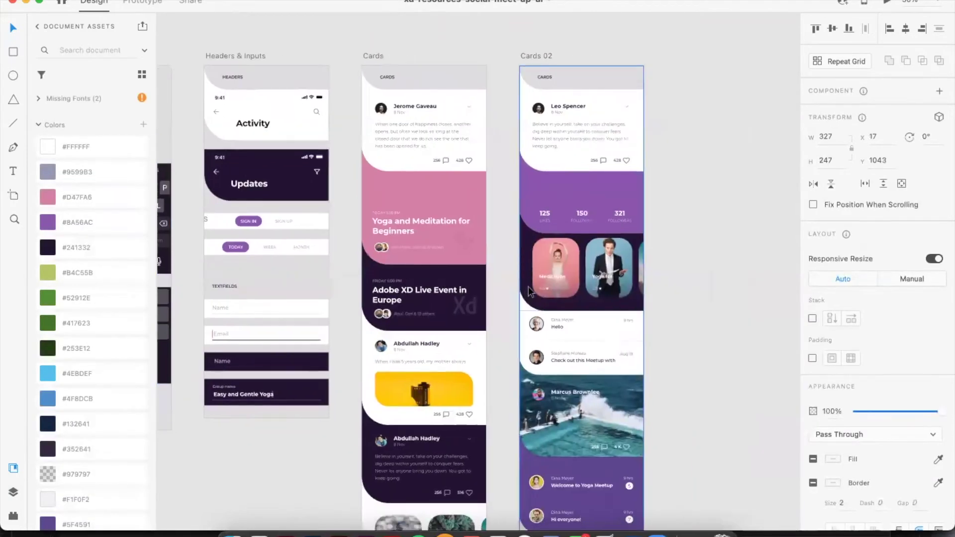
{"action": "scroll", "coordinate": [528, 286], "scroll_direction": "right", "scroll_amount": 10}
{"action": "scroll", "coordinate": [528, 286], "scroll_direction": "right", "scroll_amount": 15}
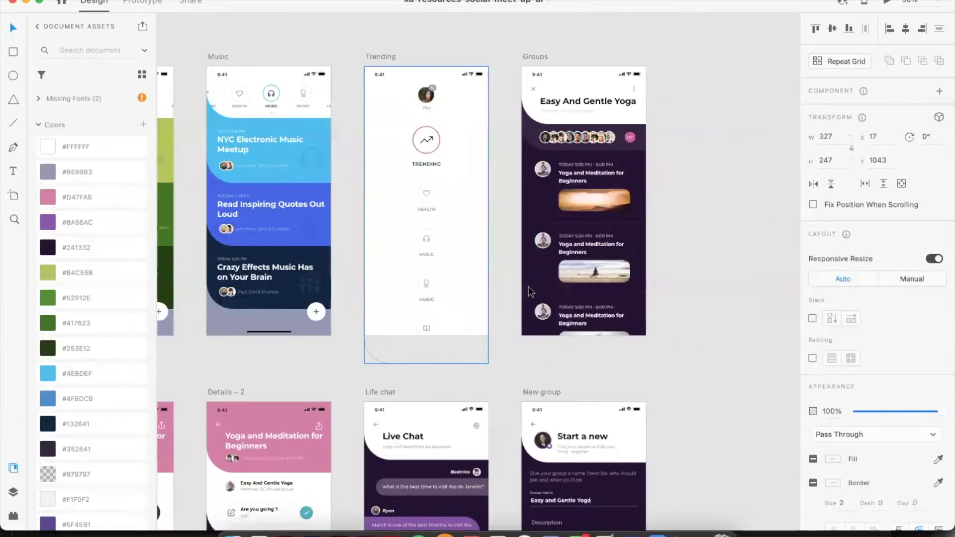
{"action": "scroll", "coordinate": [528, 286], "scroll_direction": "right", "scroll_amount": 8}
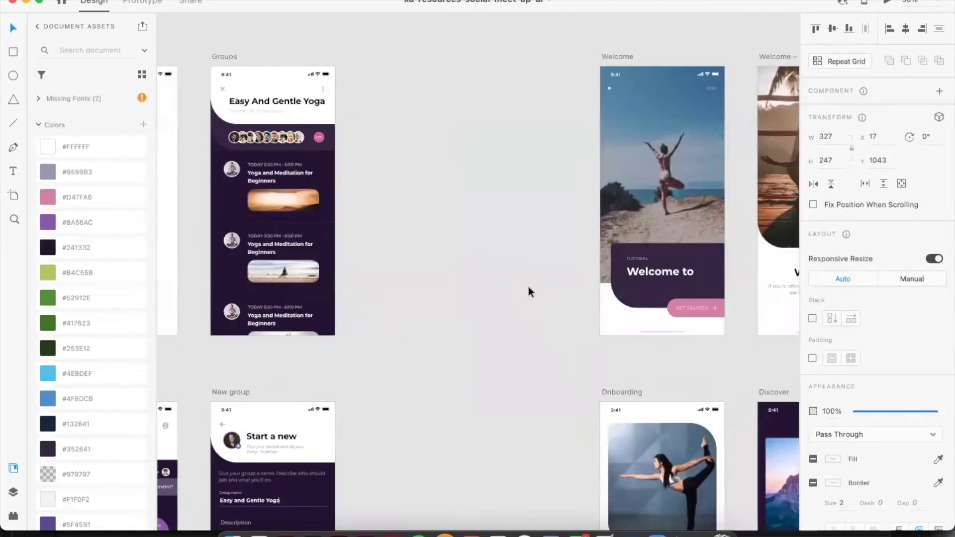
{"action": "scroll", "coordinate": [528, 286], "scroll_direction": "right", "scroll_amount": 10}
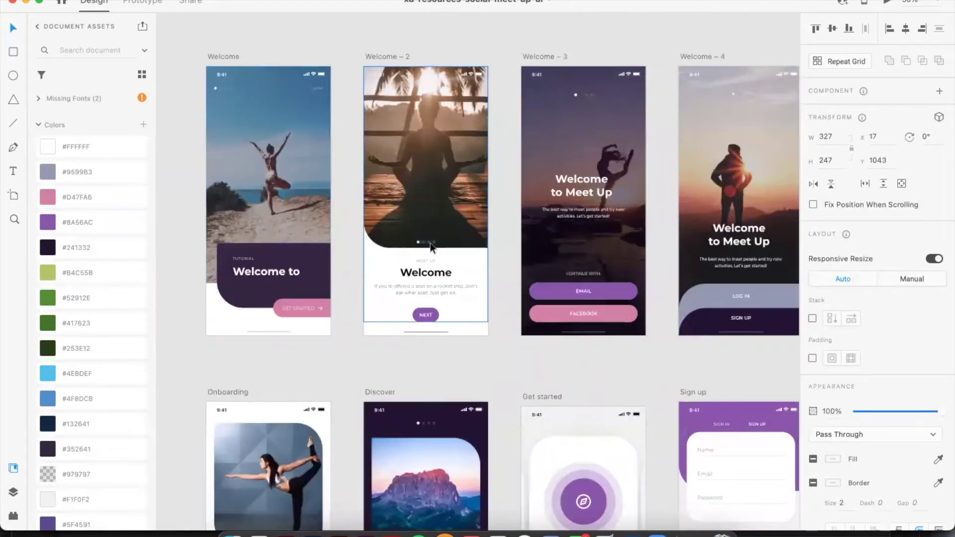
Copy the pagination dots, MEET UP label, Welcome heading and paragraph from Welcome – 2 into Untitled — March 16, 2.50.54 p.m., placing them below the buttons
{"action": "left_click", "coordinate": [425, 247]}
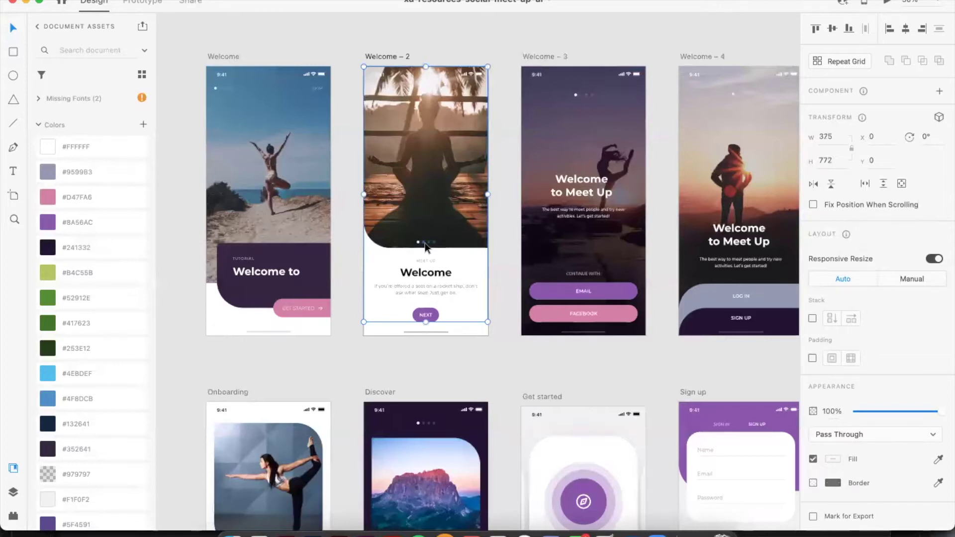
{"action": "left_click", "coordinate": [499, 260]}
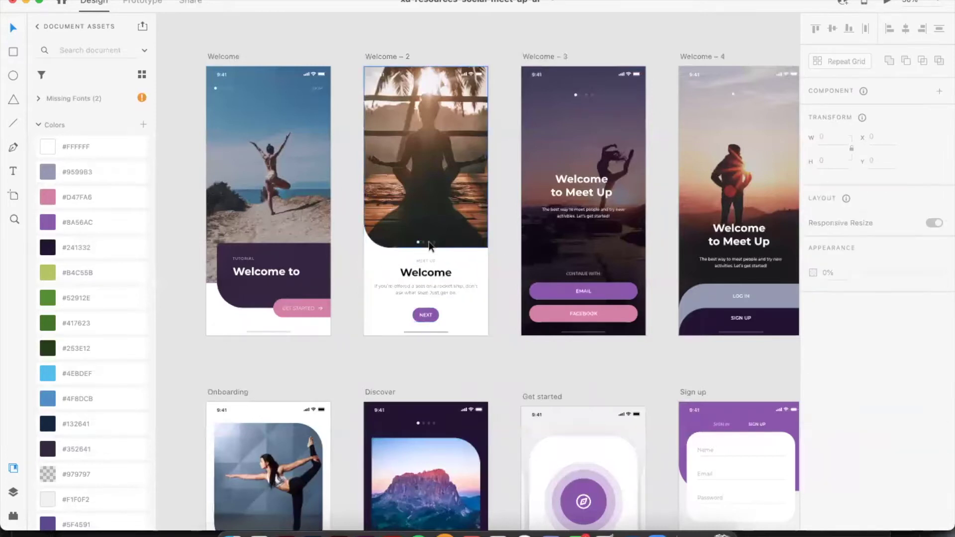
{"action": "left_click_drag", "start_coordinate": [494, 251], "coordinate": [421, 229]}
{"action": "left_click_drag", "start_coordinate": [503, 295], "coordinate": [370, 249]}
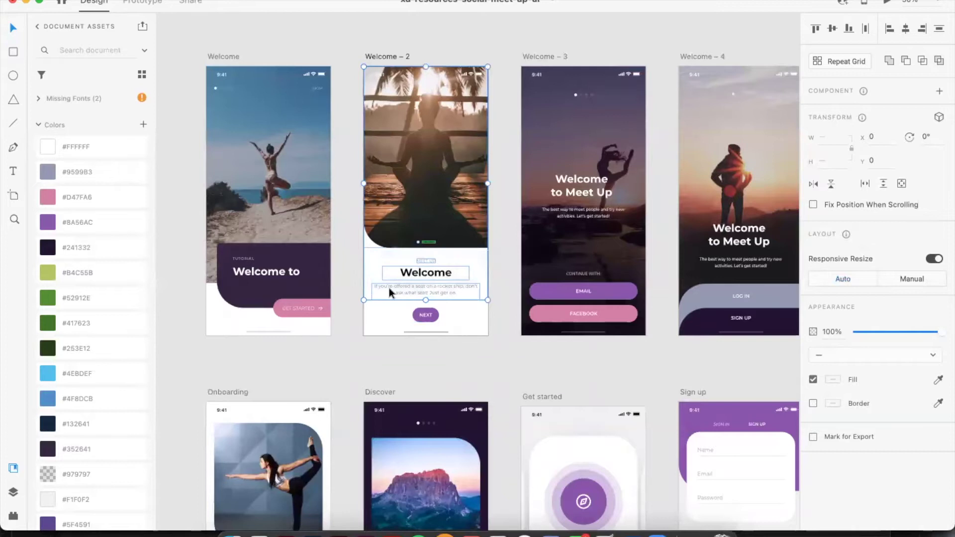
{"action": "left_click", "coordinate": [478, 247]}
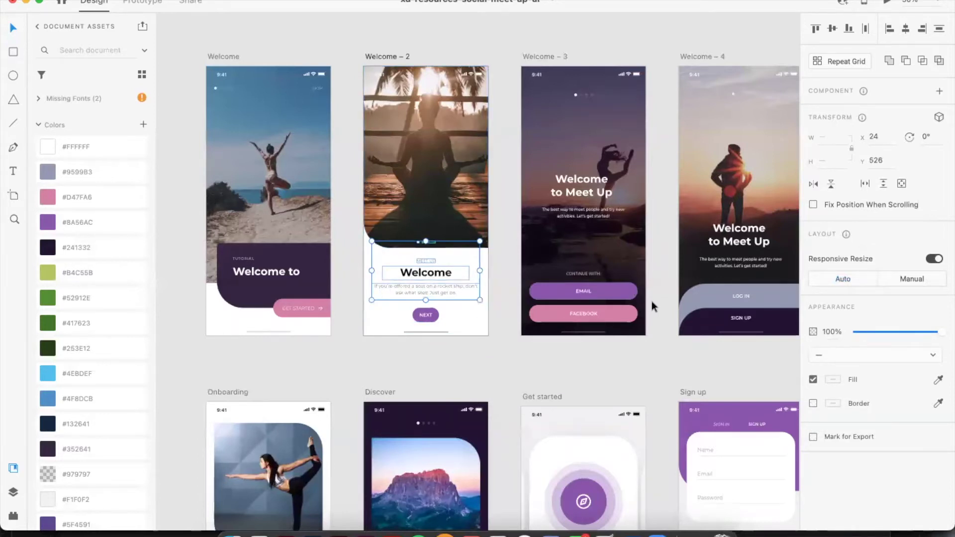
{"action": "type", "text": "526"}
{"action": "left_click", "coordinate": [239, 1]}
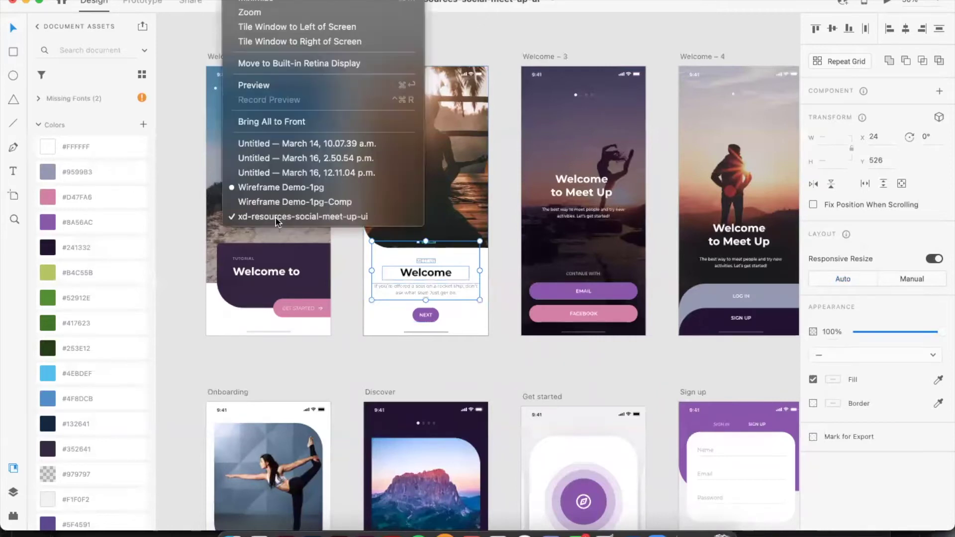
{"action": "left_click", "coordinate": [271, 158]}
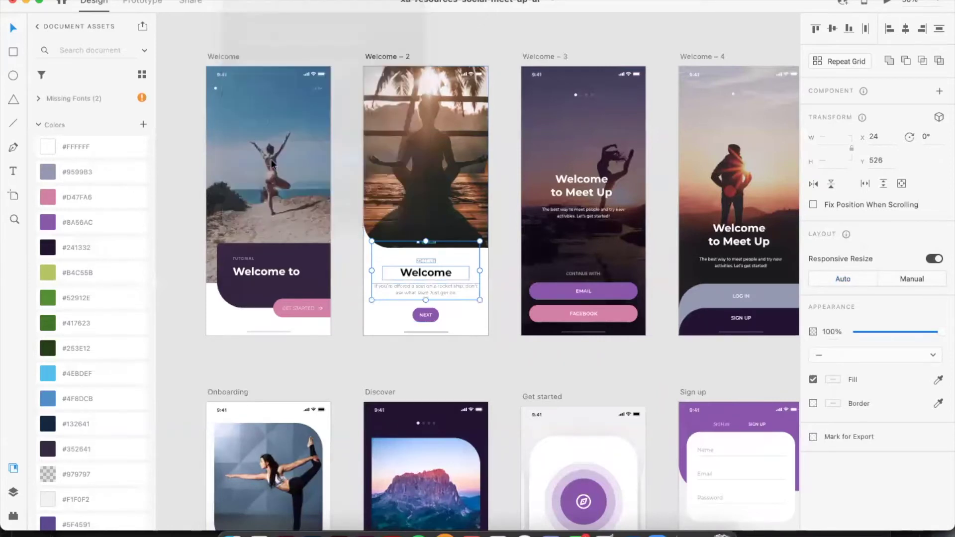
{"action": "key", "text": "super+v"}
{"action": "left_click_drag", "start_coordinate": [452, 281], "coordinate": [378, 315]}
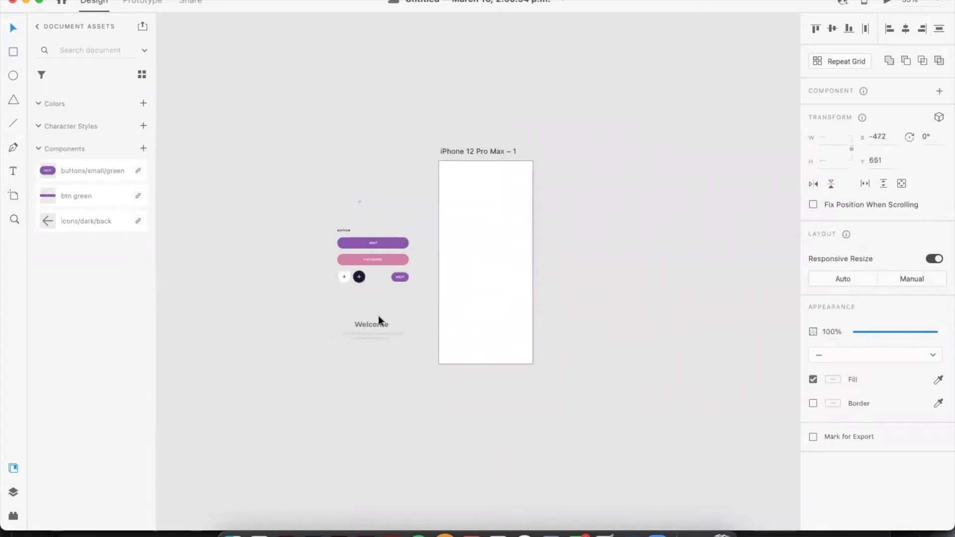
{"action": "left_click", "coordinate": [590, 279]}
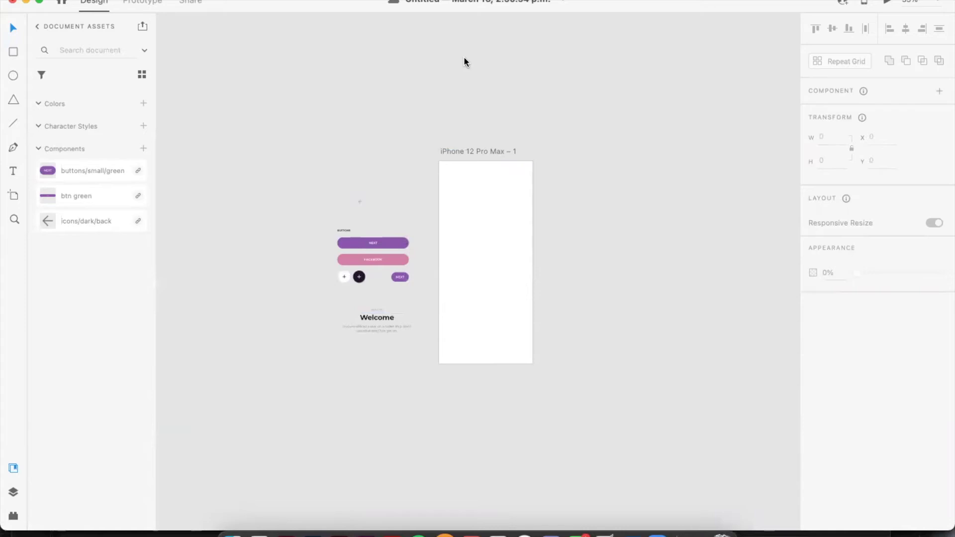
Draw a closed wavy blob about 345 × 378 with the Pen tool in the upper part of the iPhone 12 Pro Max – 1 artboard
{"action": "key", "text": "super+equal"}
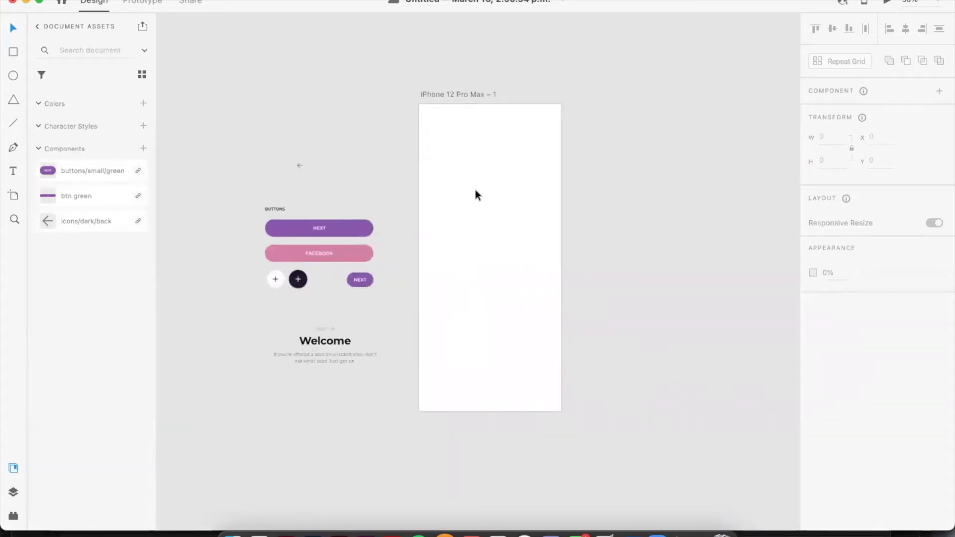
{"action": "scroll", "coordinate": [475, 189], "scroll_direction": "right", "scroll_amount": 4}
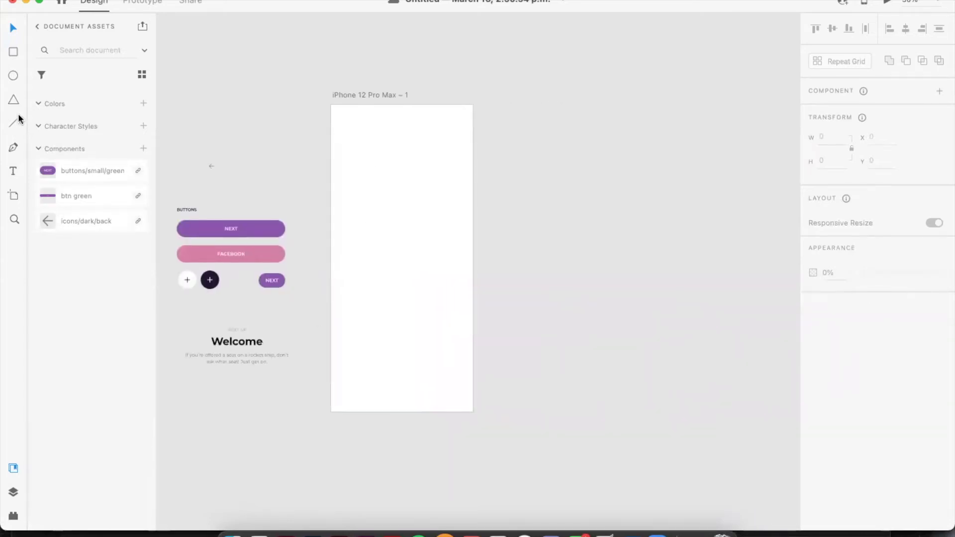
{"action": "left_click", "coordinate": [13, 147]}
{"action": "scroll", "coordinate": [622, 206], "scroll_direction": "up", "scroll_amount": 3}
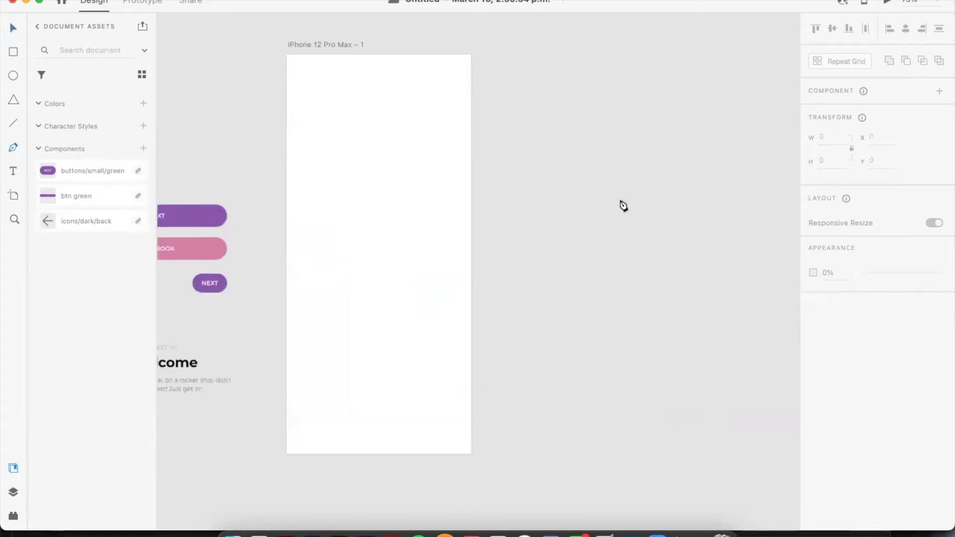
{"action": "scroll", "coordinate": [462, 238], "scroll_direction": "up", "scroll_amount": 2}
{"action": "scroll", "coordinate": [464, 239], "scroll_direction": "left", "scroll_amount": 2}
{"action": "scroll", "coordinate": [464, 240], "scroll_direction": "left", "scroll_amount": 1}
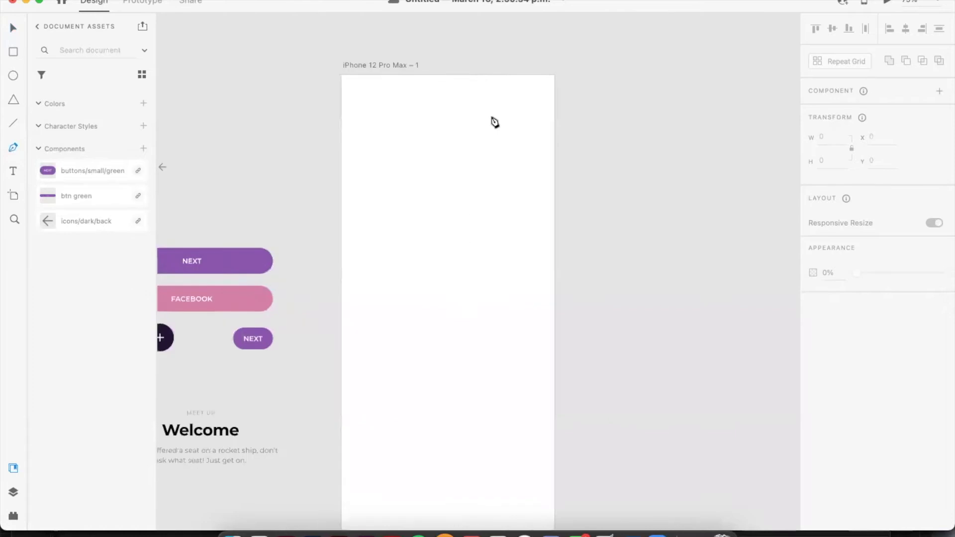
{"action": "left_click", "coordinate": [439, 113]}
{"action": "left_click", "coordinate": [376, 161]}
{"action": "left_click_drag", "start_coordinate": [377, 166], "coordinate": [360, 231]}
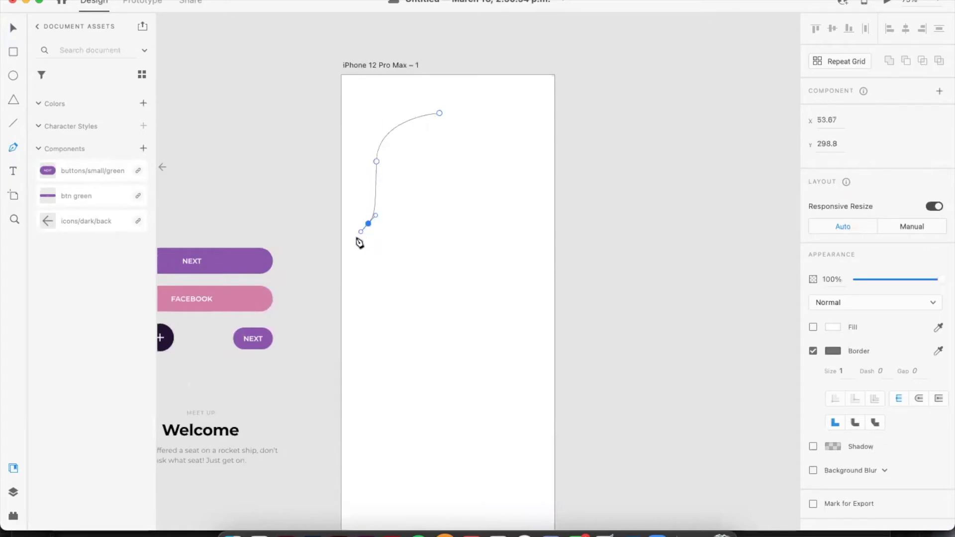
{"action": "left_click_drag", "start_coordinate": [385, 271], "coordinate": [418, 273]}
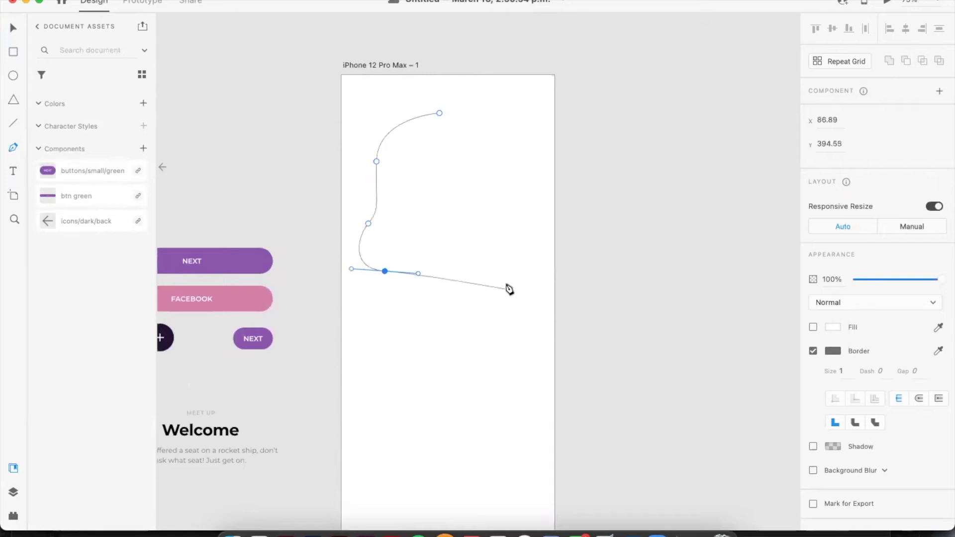
{"action": "left_click_drag", "start_coordinate": [477, 284], "coordinate": [498, 310]}
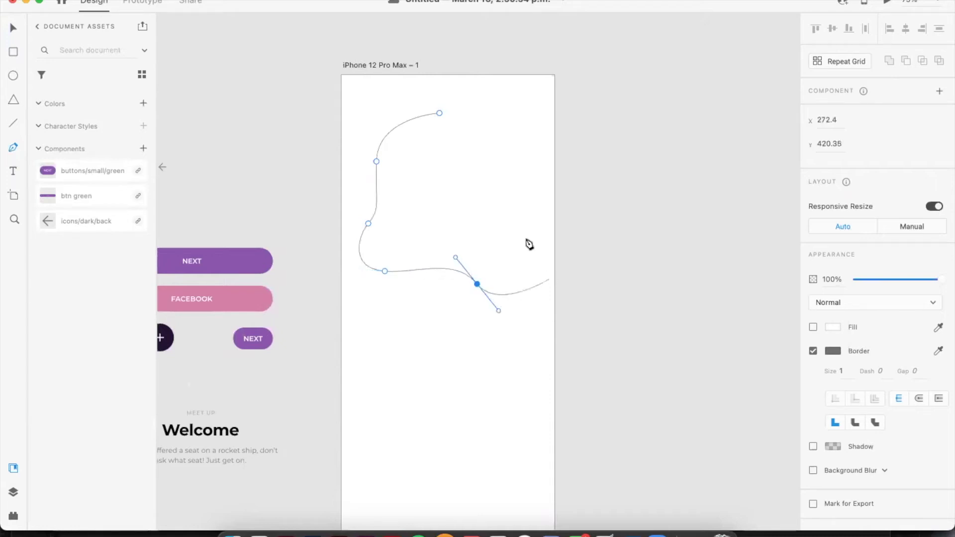
{"action": "left_click_drag", "start_coordinate": [523, 231], "coordinate": [504, 187]}
{"action": "left_click_drag", "start_coordinate": [528, 147], "coordinate": [546, 128]}
{"action": "left_click_drag", "start_coordinate": [439, 113], "coordinate": [409, 138]}
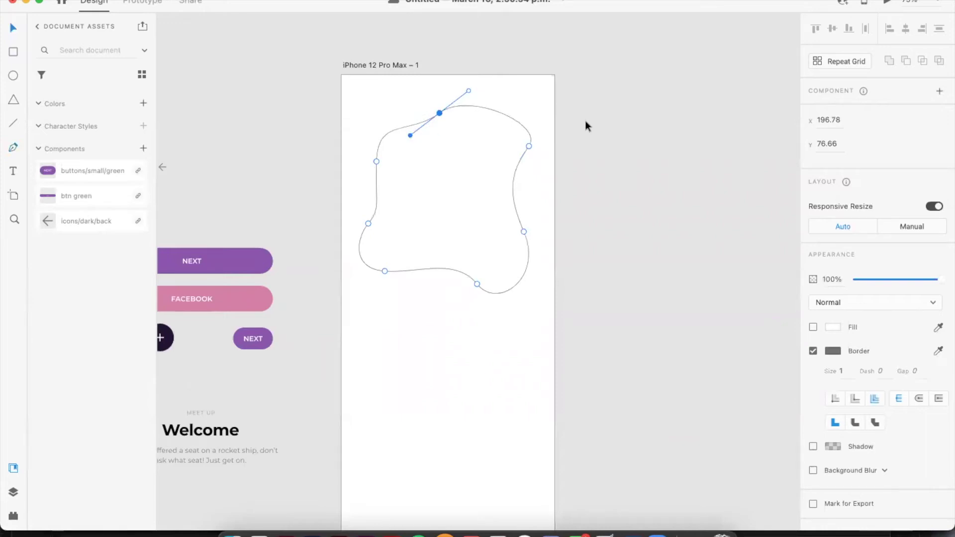
{"action": "key", "text": "Escape"}
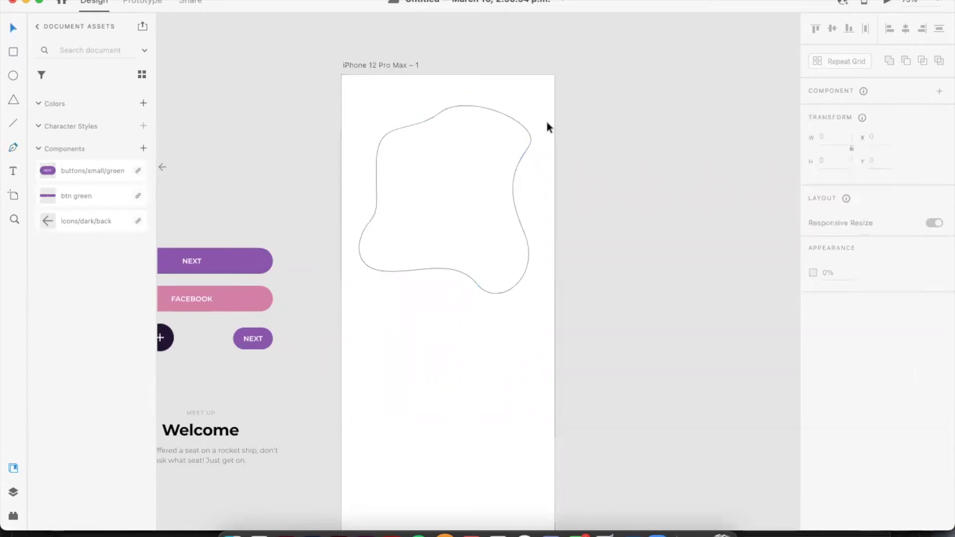
{"action": "left_click", "coordinate": [514, 120]}
{"action": "left_click", "coordinate": [402, 156]}
{"action": "left_click", "coordinate": [497, 110]}
{"action": "left_click_drag", "start_coordinate": [517, 165], "coordinate": [544, 144]}
{"action": "key", "text": "super+z"}
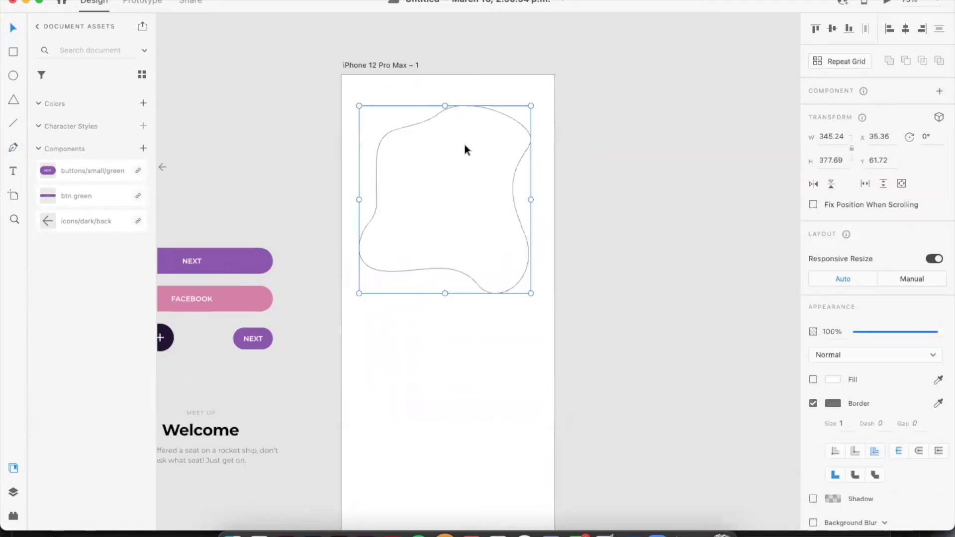
Reshape the blob by moving its upper-left anchor to about X 54, Y 132 and lengthening the upper-right anchor's curve handles
{"action": "double_click", "coordinate": [491, 109]}
{"action": "left_click_drag", "start_coordinate": [374, 161], "coordinate": [362, 145]}
{"action": "left_click_drag", "start_coordinate": [364, 101], "coordinate": [387, 104]}
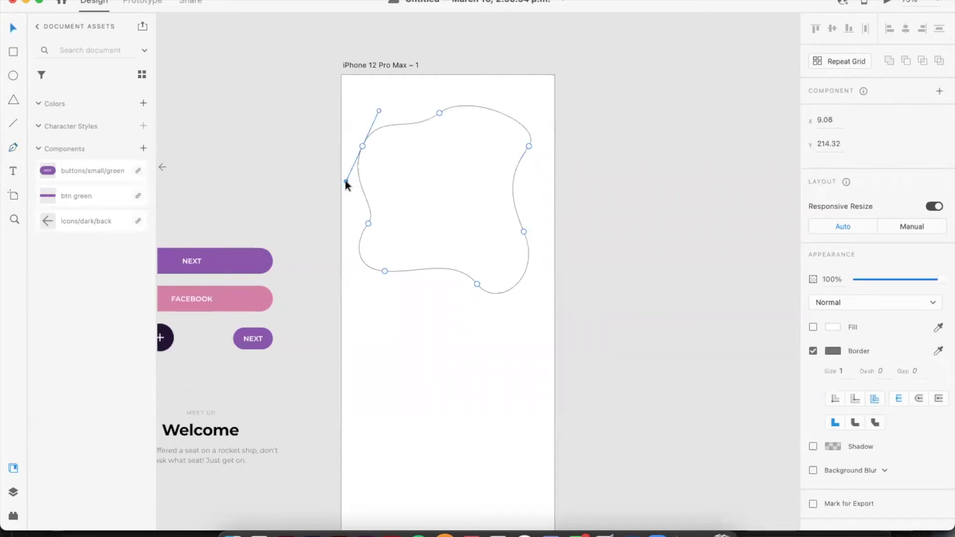
{"action": "left_click_drag", "start_coordinate": [362, 146], "coordinate": [368, 143]}
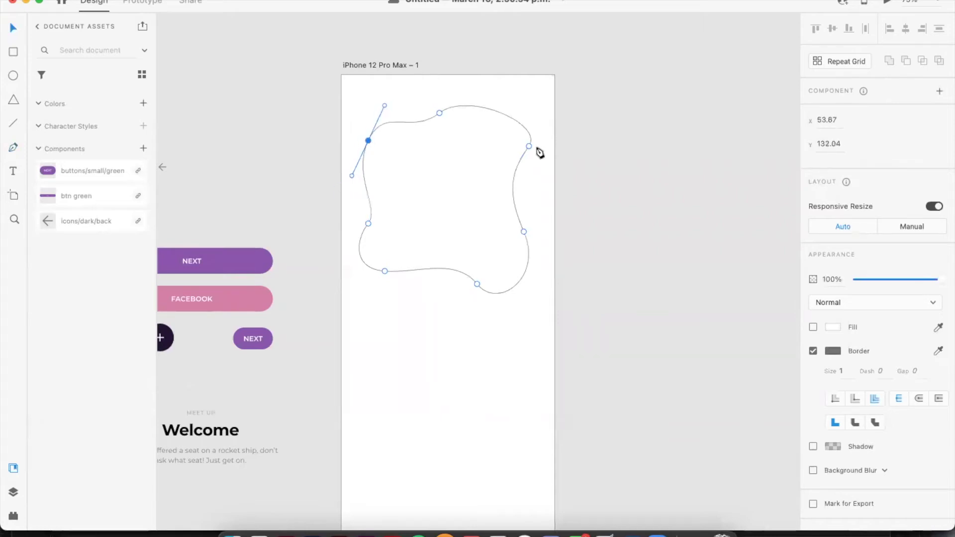
{"action": "left_click_drag", "start_coordinate": [529, 145], "coordinate": [545, 98]}
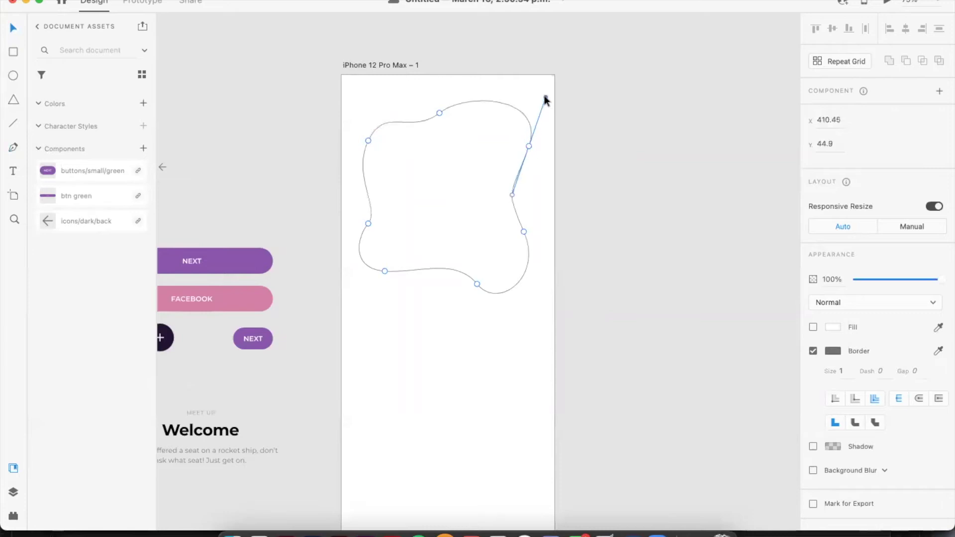
{"action": "key", "text": "Escape"}
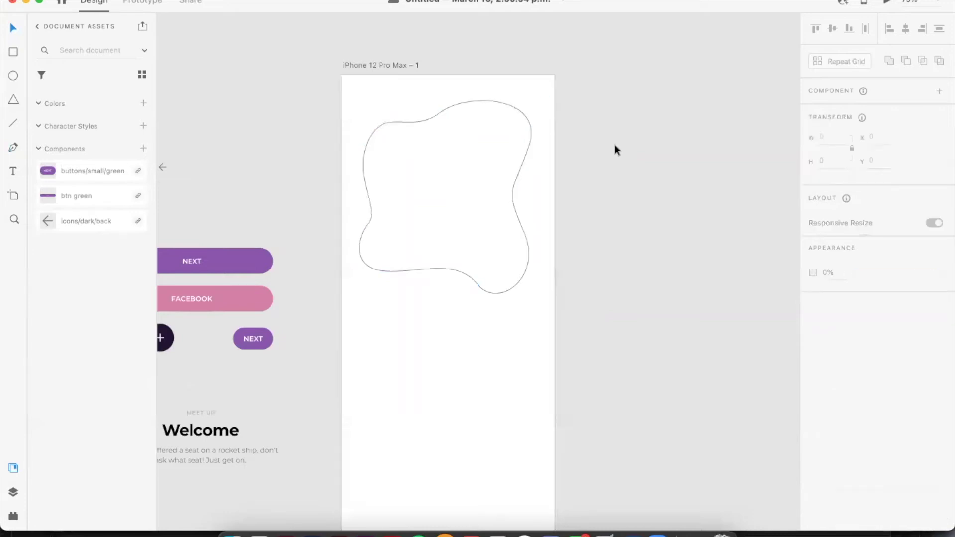
Reshape the blob's right side by moving its lower-right anchor slightly outward, making the shape about 356 × 387
{"action": "left_click", "coordinate": [517, 198]}
{"action": "left_click", "coordinate": [513, 194]}
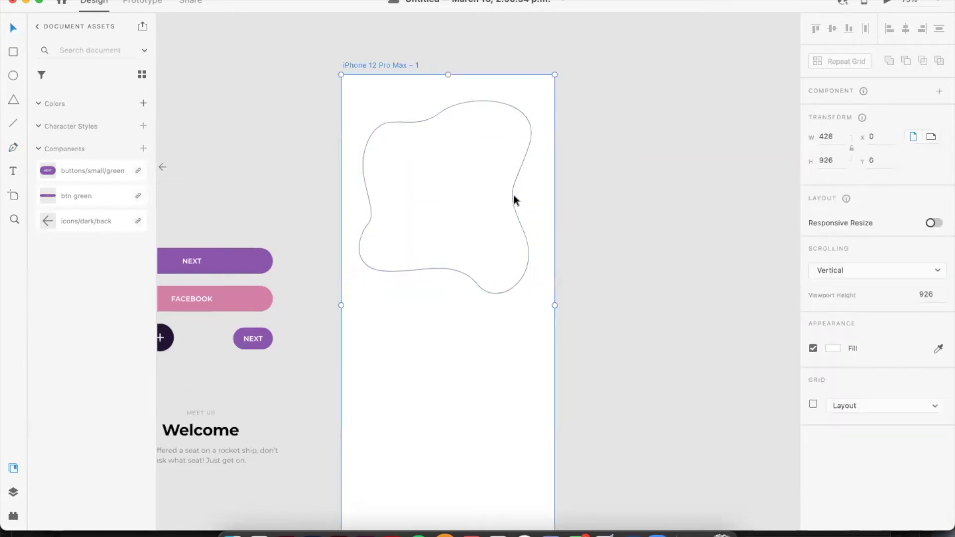
{"action": "double_click", "coordinate": [512, 196]}
{"action": "left_click_drag", "start_coordinate": [525, 232], "coordinate": [531, 231]}
{"action": "left_click", "coordinate": [307, 118]}
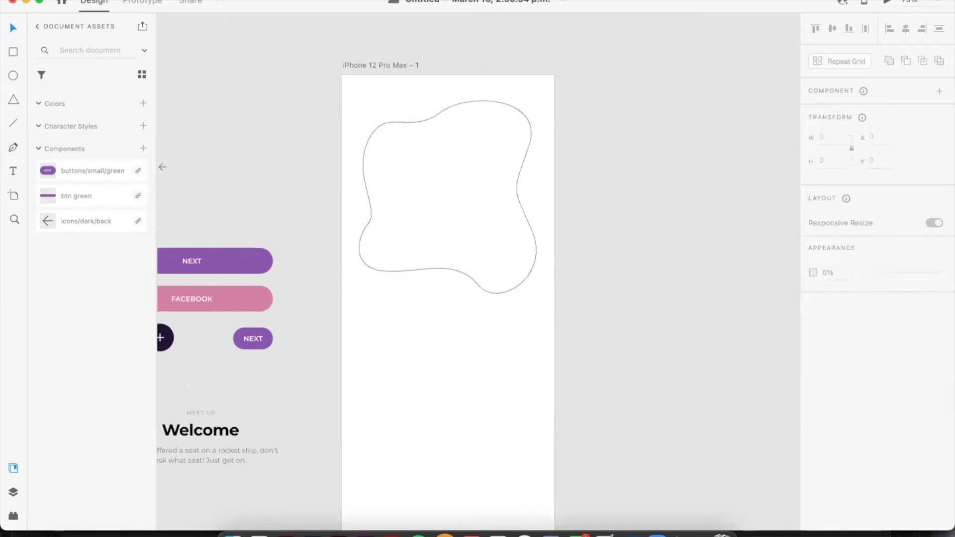
Try to fill the blob directly with the Milky Way unsplash JPEG from the RESOURCES folder in Finder
{"action": "left_click", "coordinate": [232, 533]}
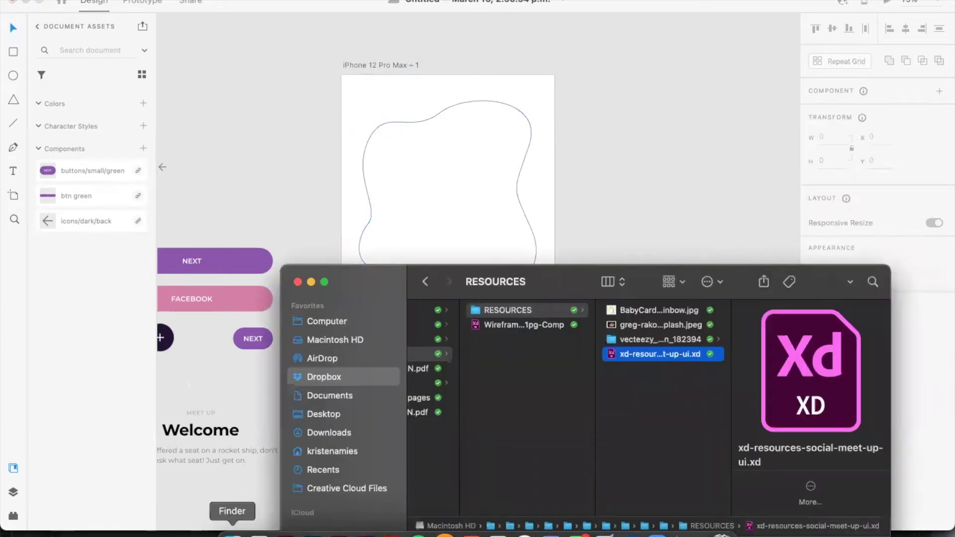
{"action": "left_click", "coordinate": [642, 326]}
{"action": "left_click_drag", "start_coordinate": [652, 324], "coordinate": [522, 212]}
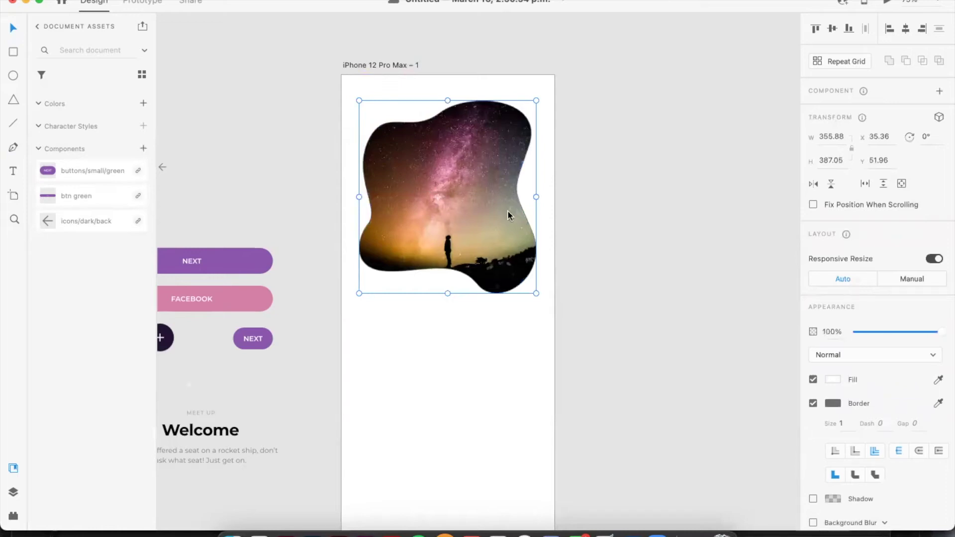
{"action": "key", "text": "super+z"}
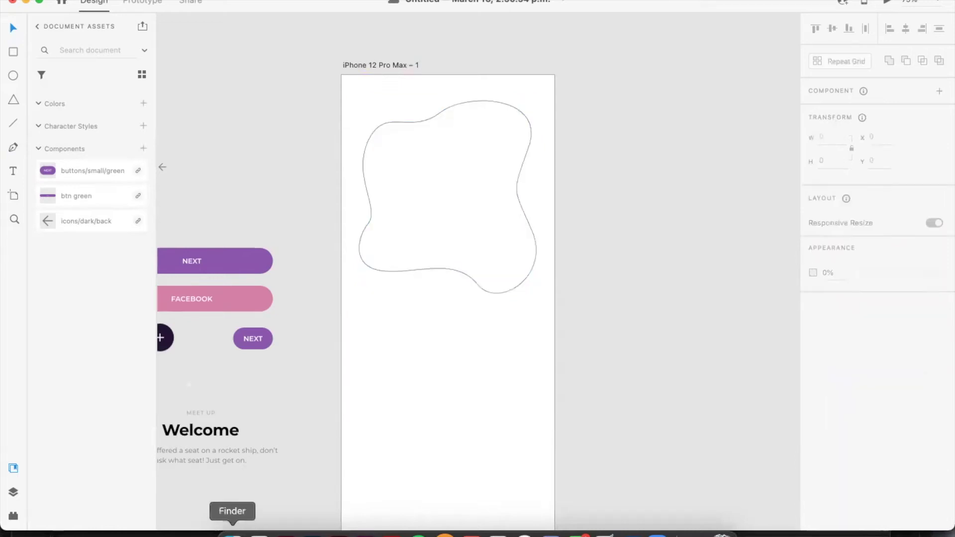
Import the Milky Way JPEG from the RESOURCES folder onto the canvas, scale it to 791 × 527 and place it over the blob
{"action": "left_click", "coordinate": [228, 535]}
{"action": "left_click_drag", "start_coordinate": [681, 327], "coordinate": [613, 195]}
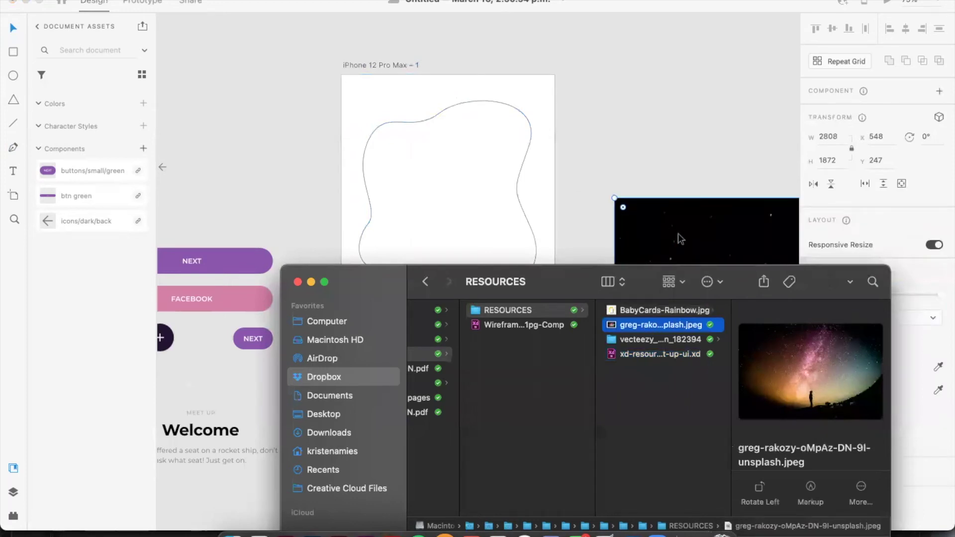
{"action": "left_click", "coordinate": [678, 234]}
{"action": "left_click_drag", "start_coordinate": [614, 198], "coordinate": [666, 375]}
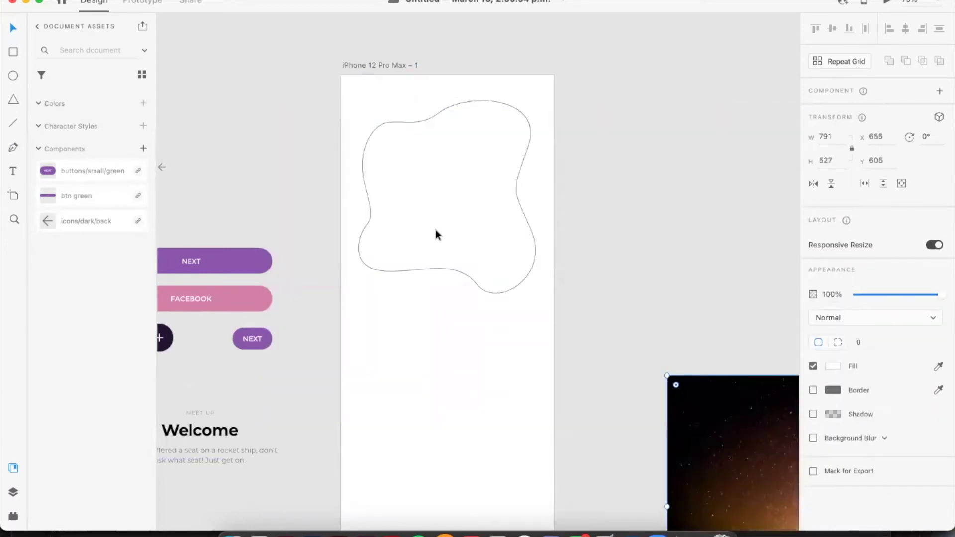
{"action": "left_click_drag", "start_coordinate": [695, 426], "coordinate": [357, 159]}
{"action": "left_click_drag", "start_coordinate": [492, 173], "coordinate": [435, 141]}
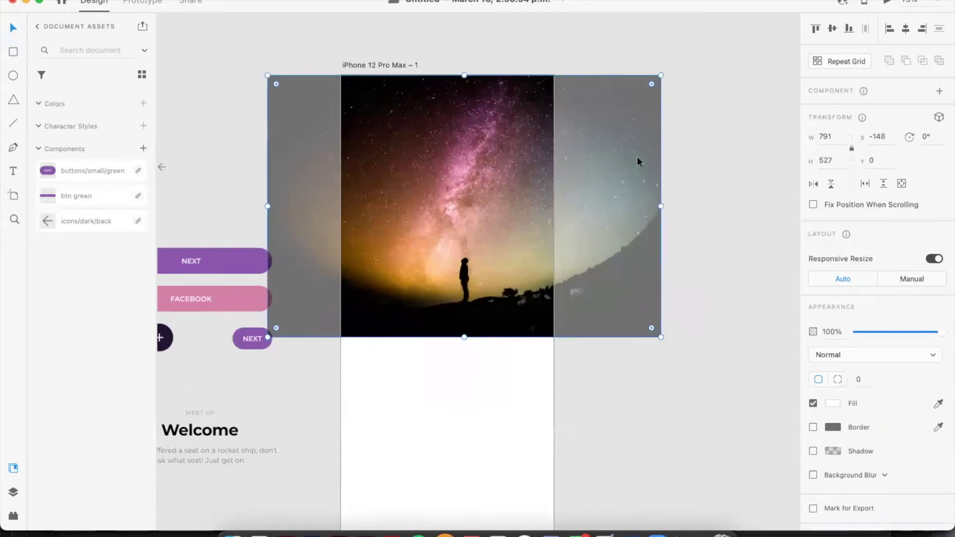
Mask the Milky Way photo with the blob shape
{"action": "left_click_drag", "start_coordinate": [695, 335], "coordinate": [475, 170]}
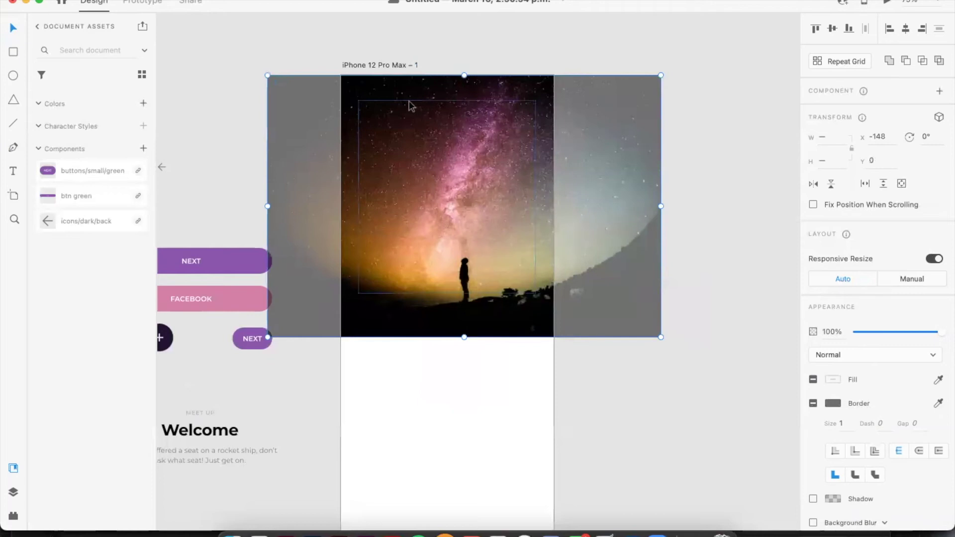
{"action": "right_click", "coordinate": [470, 194]}
{"action": "left_click", "coordinate": [526, 341]}
{"action": "left_click", "coordinate": [618, 386]}
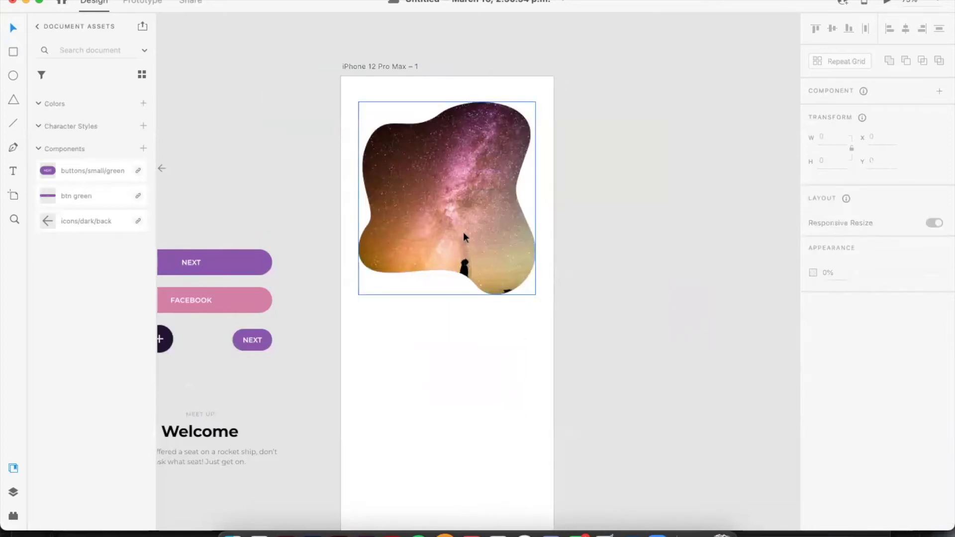
Reposition the photo inside the mask to about X -84, Y -88, so the standing figure sits in the blob's lower-right part
{"action": "double_click", "coordinate": [465, 196]}
{"action": "left_click_drag", "start_coordinate": [465, 218], "coordinate": [494, 188]}
{"action": "left_click", "coordinate": [561, 379]}
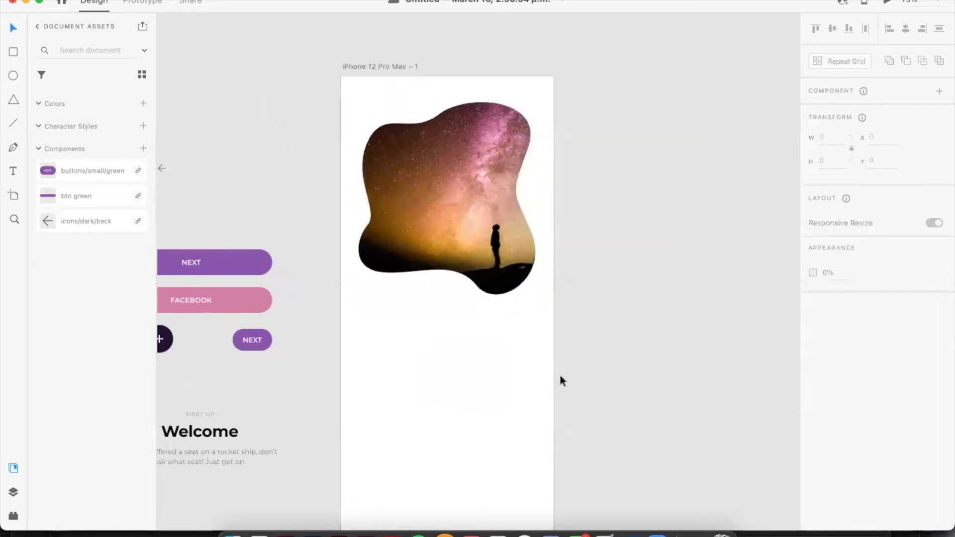
{"action": "double_click", "coordinate": [465, 235]}
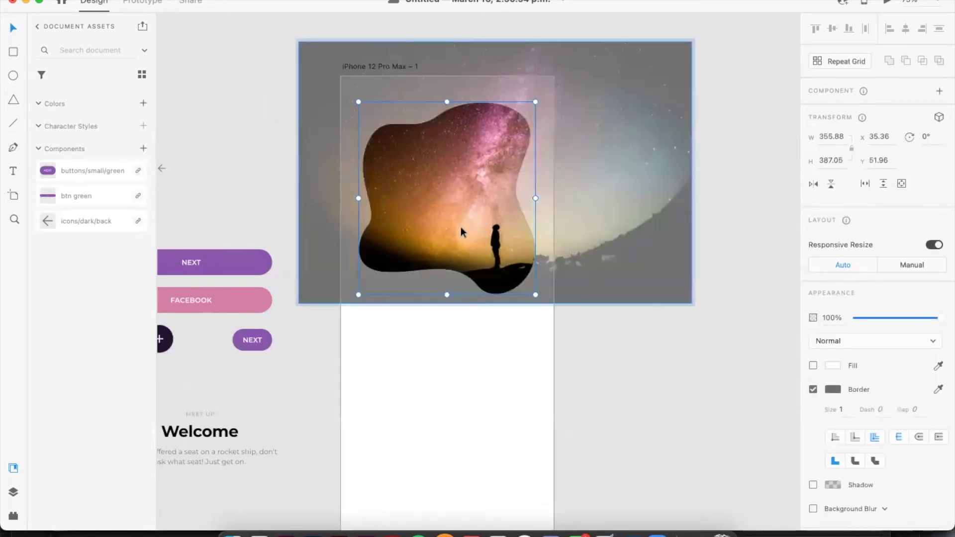
{"action": "left_click", "coordinate": [461, 228]}
{"action": "left_click", "coordinate": [577, 414]}
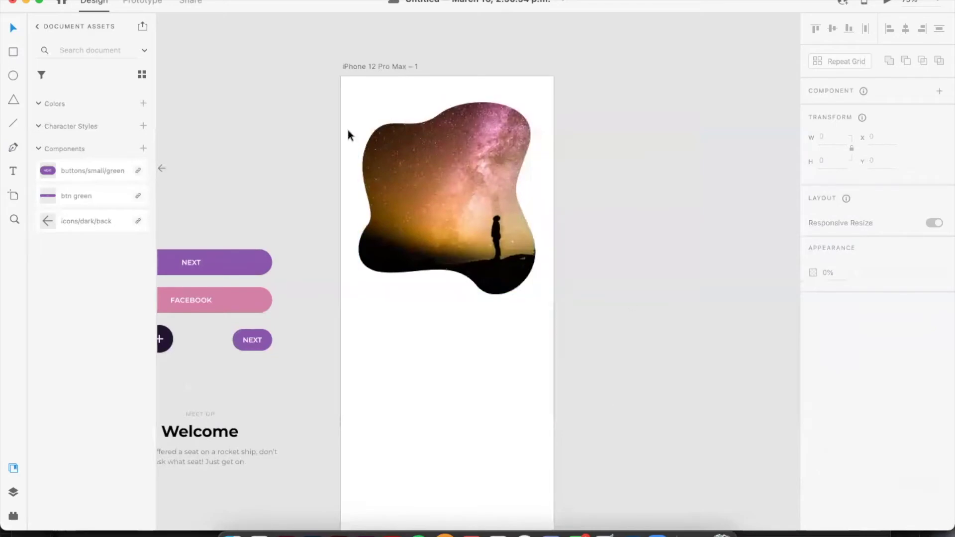
Ungroup the mask to separate the blob path from the Milky Way photo
{"action": "left_click", "coordinate": [476, 218]}
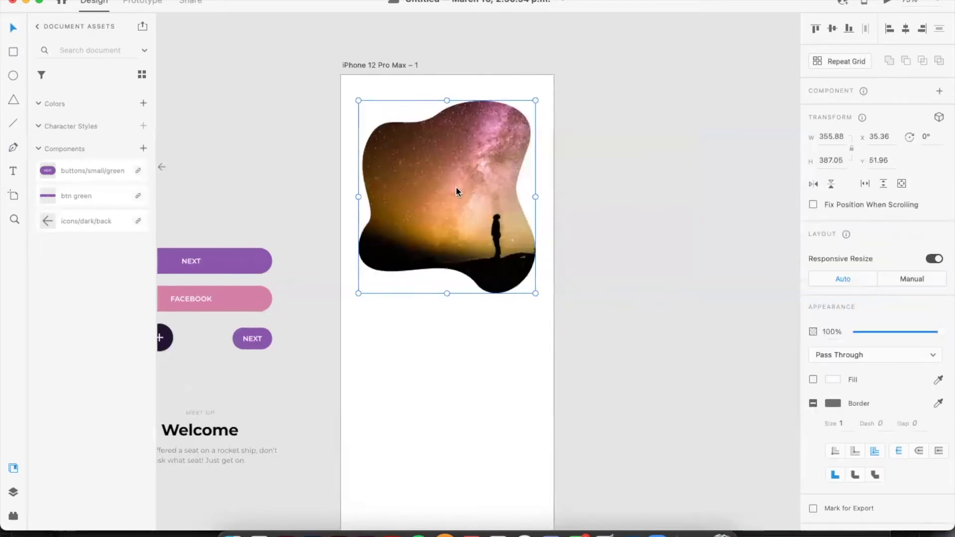
{"action": "scroll", "coordinate": [456, 186], "scroll_direction": "down", "scroll_amount": 1}
{"action": "right_click", "coordinate": [457, 185]}
{"action": "left_click", "coordinate": [542, 348]}
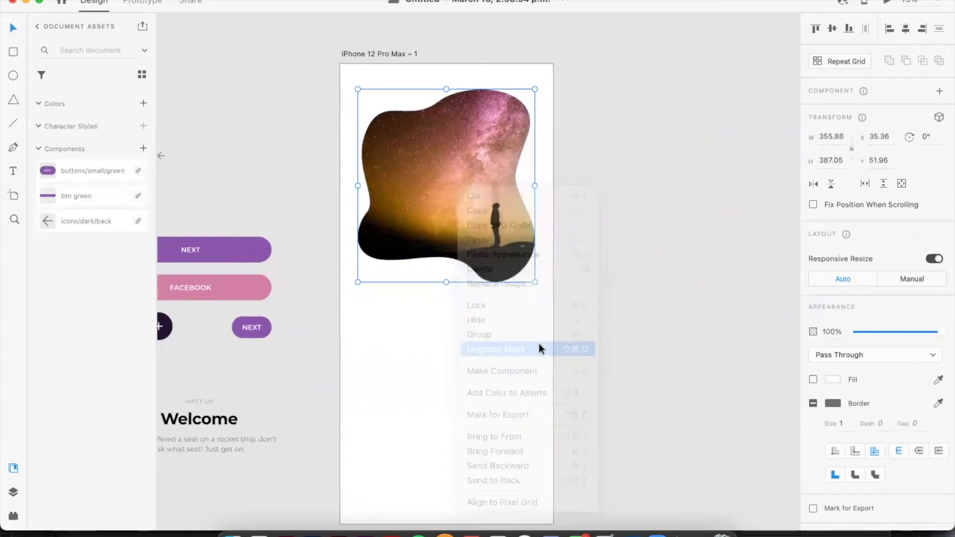
Reshape the blob by moving its upper-left anchor to about X 78, Y 143 and adjusting the neighbouring top anchor's curve handle
{"action": "double_click", "coordinate": [414, 112]}
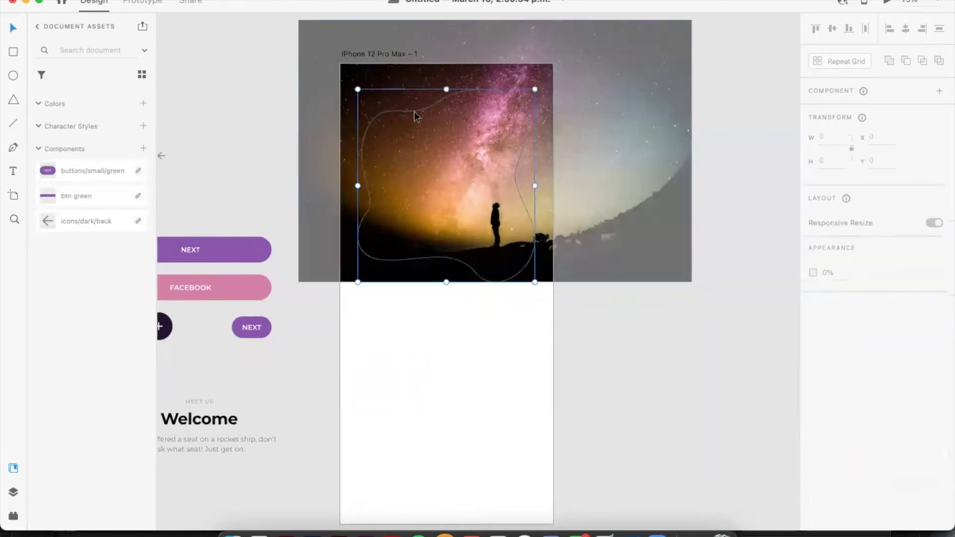
{"action": "mouse_move", "coordinate": [409, 125]}
{"action": "left_mouse_down"}
{"action": "mouse_move", "coordinate": [399, 127]}
{"action": "mouse_move", "coordinate": [401, 142]}
{"action": "left_mouse_up"}
{"action": "left_click_drag", "start_coordinate": [439, 102], "coordinate": [379, 130]}
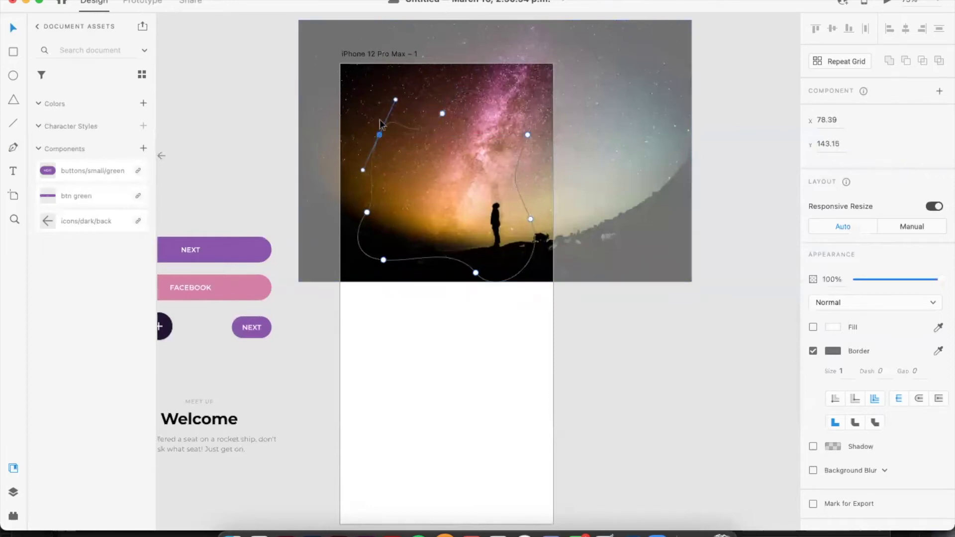
{"action": "left_click", "coordinate": [393, 100]}
{"action": "left_click", "coordinate": [443, 115]}
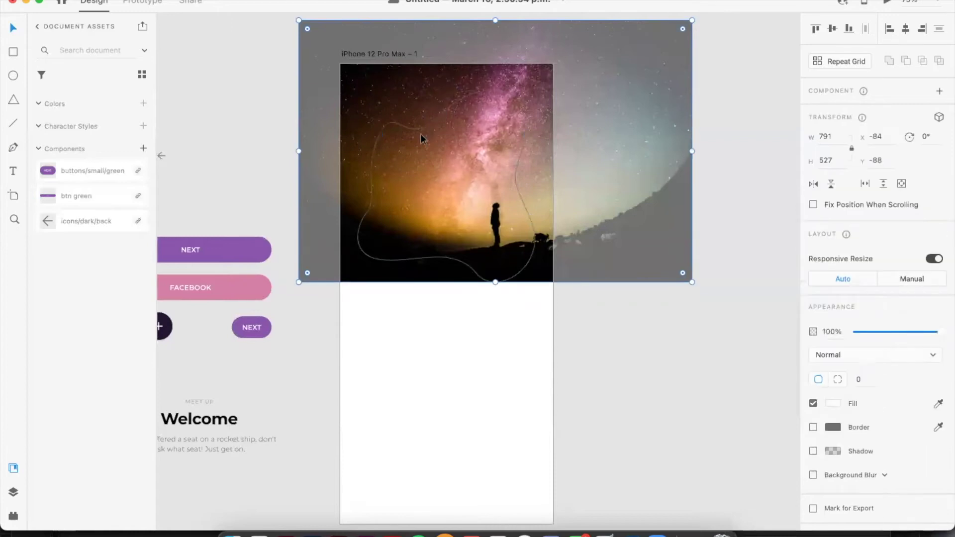
{"action": "double_click", "coordinate": [442, 113]}
{"action": "left_click_drag", "start_coordinate": [406, 154], "coordinate": [422, 136]}
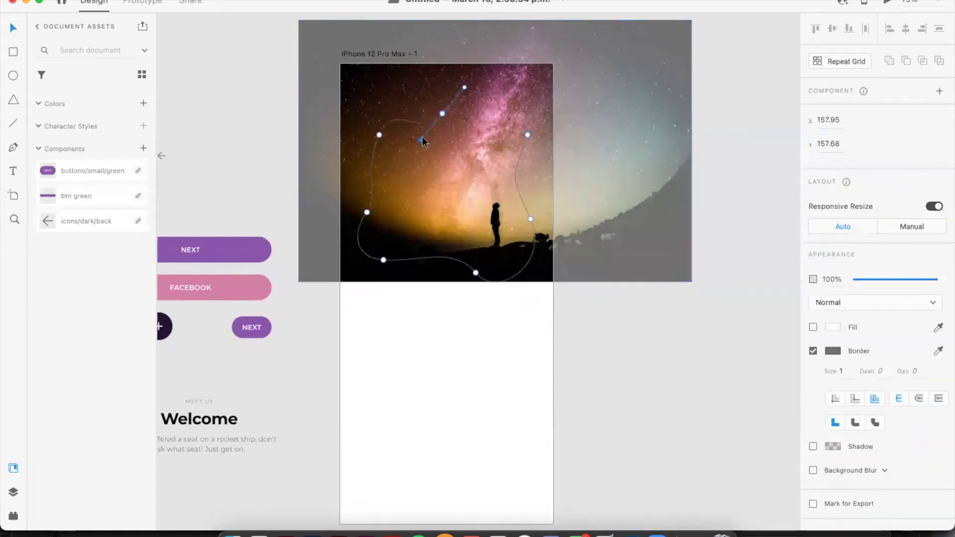
Mask the photo again with the reshaped blob
{"action": "left_click", "coordinate": [577, 318]}
{"action": "left_click", "coordinate": [540, 271]}
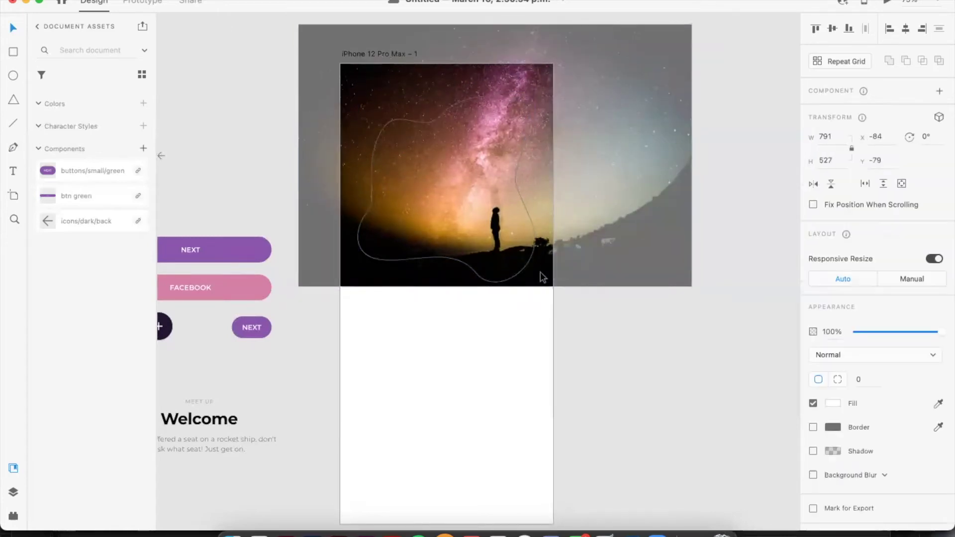
{"action": "left_click", "coordinate": [593, 344]}
{"action": "left_click_drag", "start_coordinate": [590, 341], "coordinate": [450, 185]}
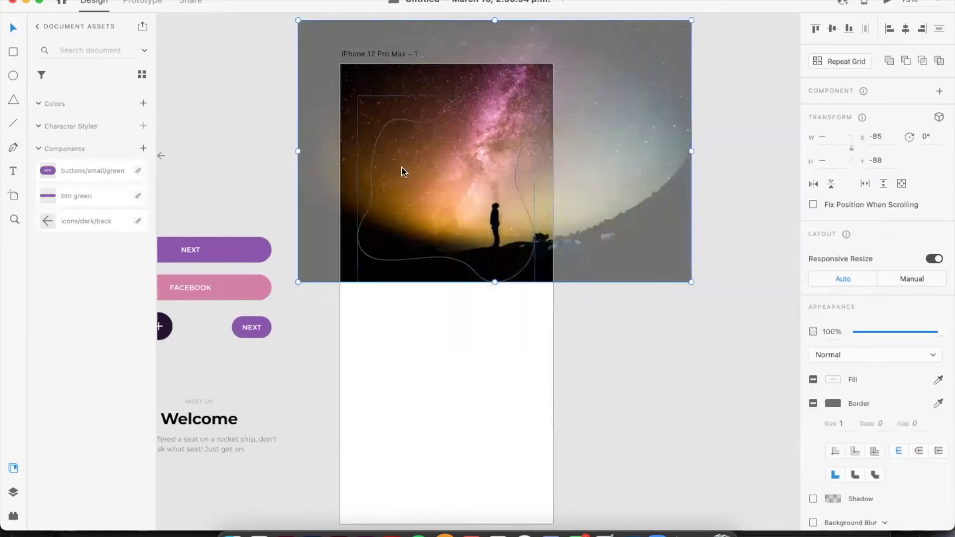
{"action": "right_click", "coordinate": [403, 167]}
{"action": "left_click", "coordinate": [462, 314]}
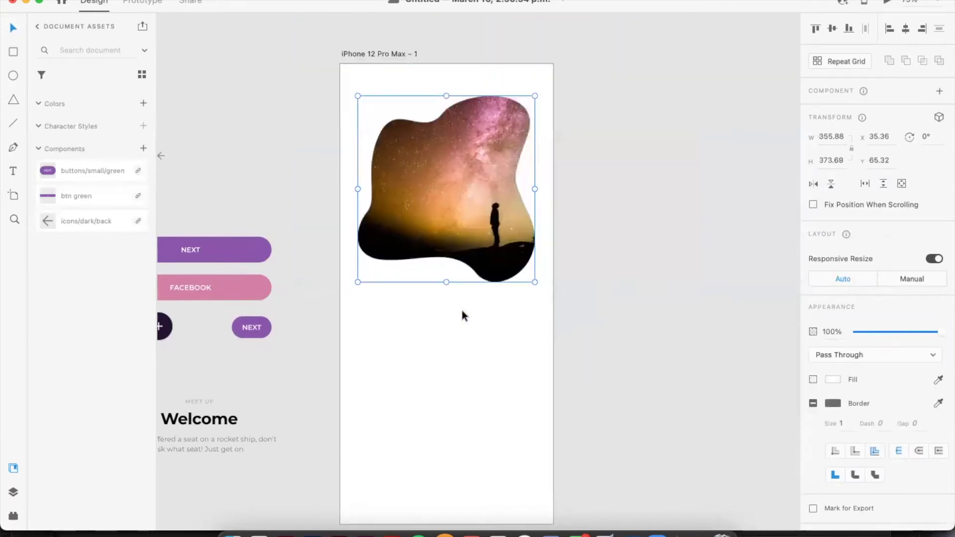
{"action": "left_click", "coordinate": [563, 363]}
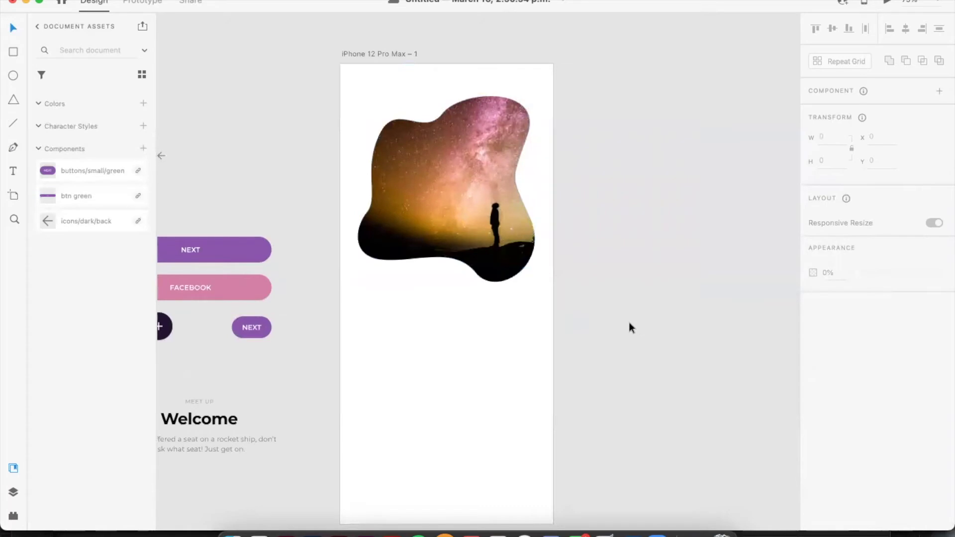
Move the Welcome heading to about X 69, Y 604 and its paragraph to about X 78, Y 686 on the iPhone artboard
{"action": "scroll", "coordinate": [629, 322], "scroll_direction": "left", "scroll_amount": 3}
{"action": "scroll", "coordinate": [629, 322], "scroll_direction": "up", "scroll_amount": 2}
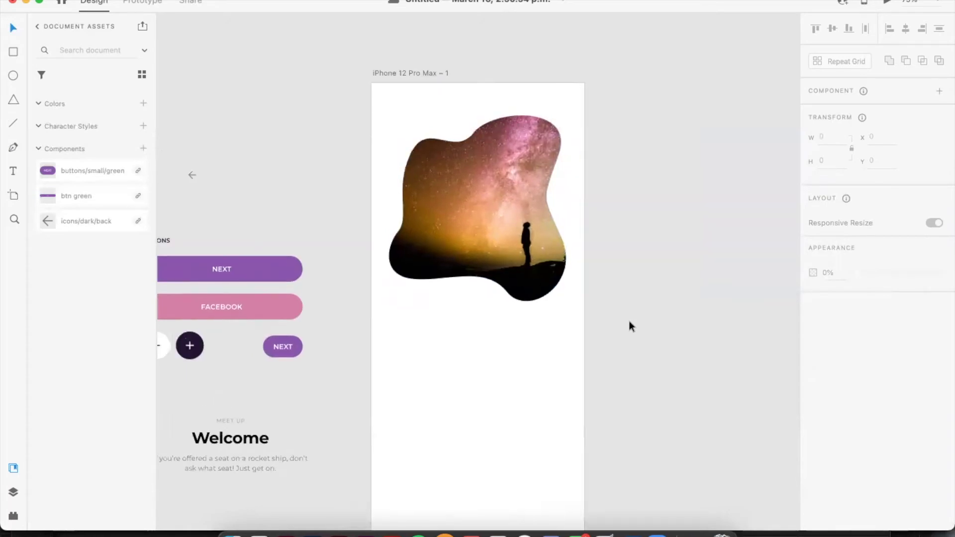
{"action": "scroll", "coordinate": [629, 322], "scroll_direction": "down", "scroll_amount": 3}
{"action": "scroll", "coordinate": [629, 322], "scroll_direction": "left", "scroll_amount": 2}
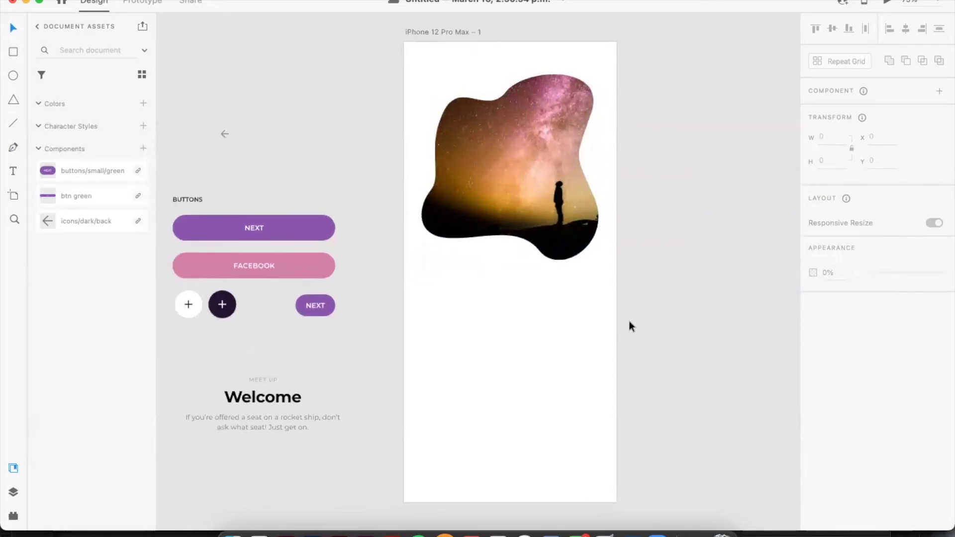
{"action": "left_click_drag", "start_coordinate": [285, 398], "coordinate": [522, 354]}
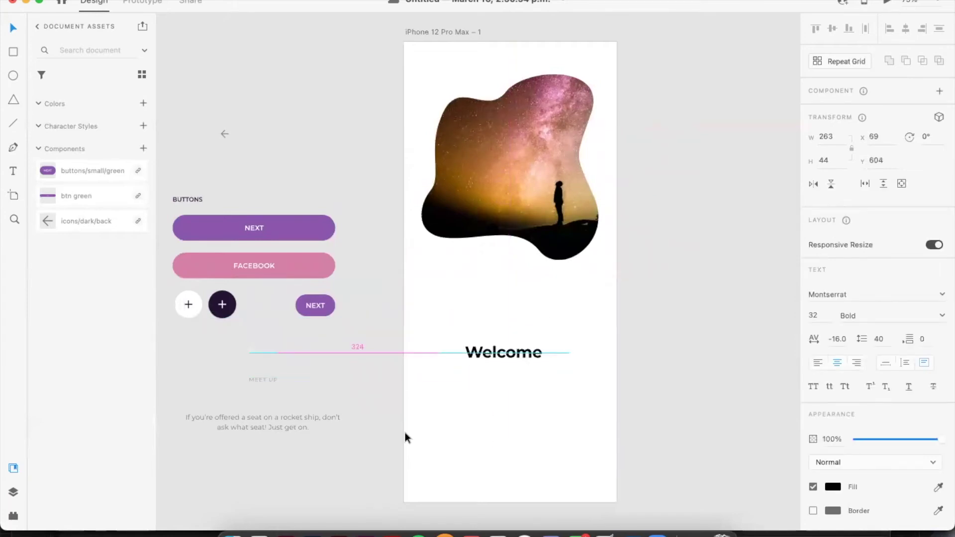
{"action": "left_click_drag", "start_coordinate": [264, 425], "coordinate": [523, 394]}
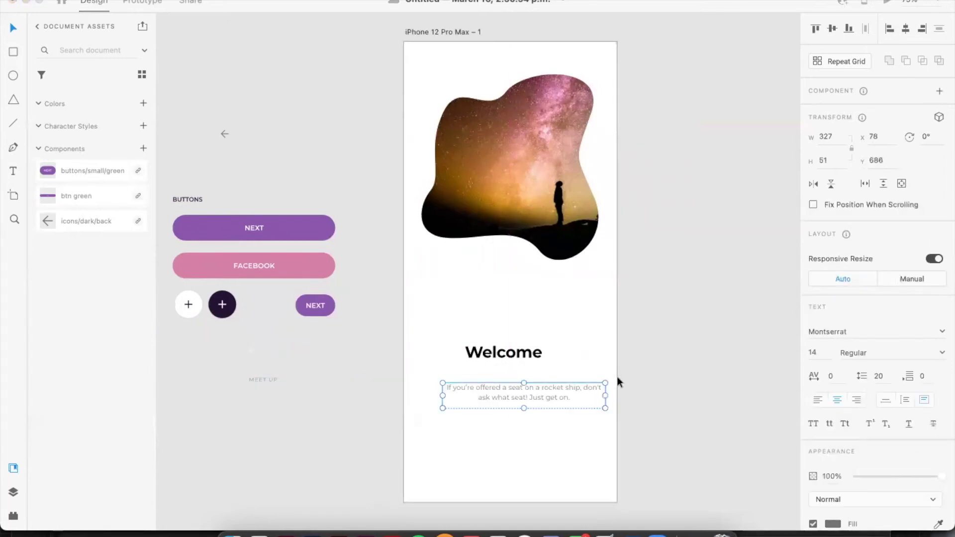
Replace the heading with "CREATE YOUR ACCOUNT" and the paragraph with "This is where you can manage payments, view recent trips, set your preferences and personalize your bio"
{"action": "double_click", "coordinate": [497, 352]}
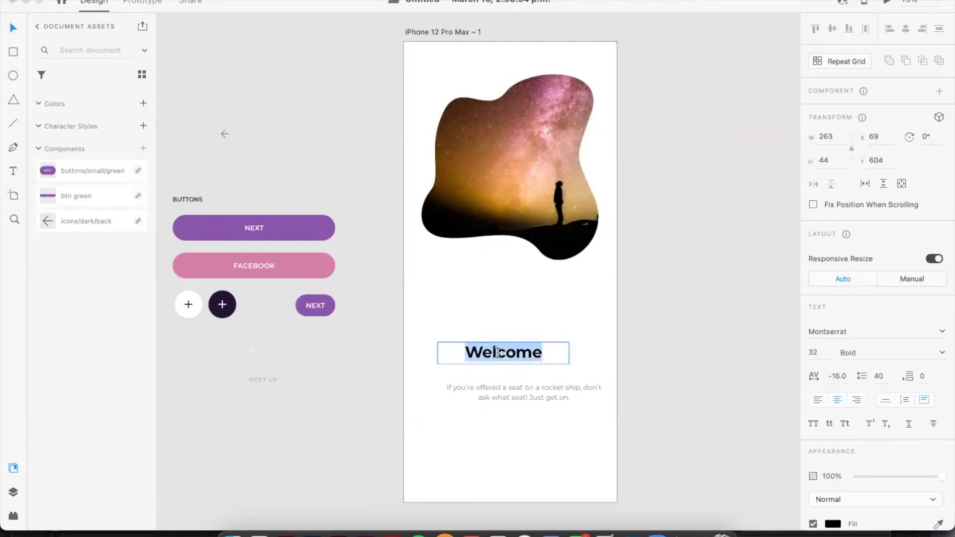
{"action": "type", "text": "CREATE YOUR ACCOUNT"}
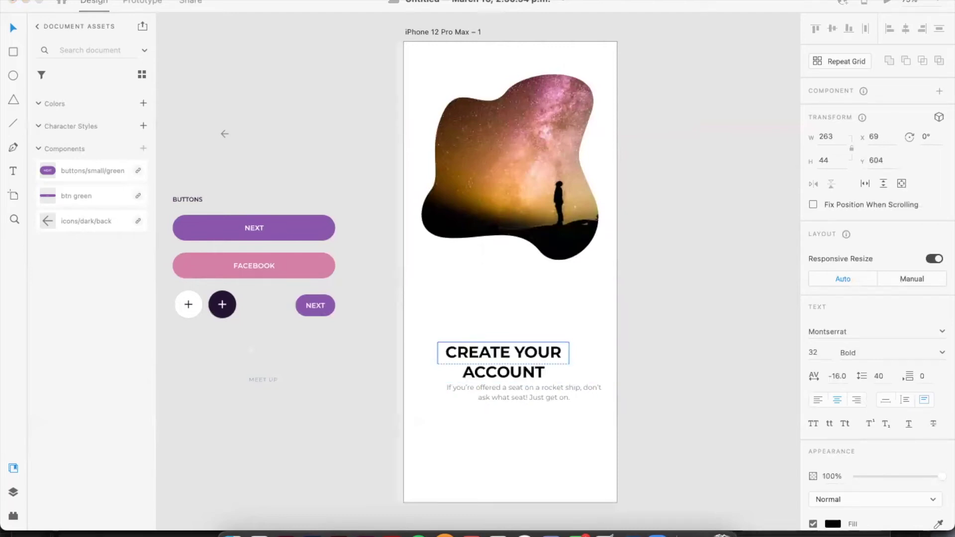
{"action": "double_click", "coordinate": [537, 392]}
{"action": "type", "text": "This is where you can manage payments, view recent trips, set your preferences and personalize your bio"}
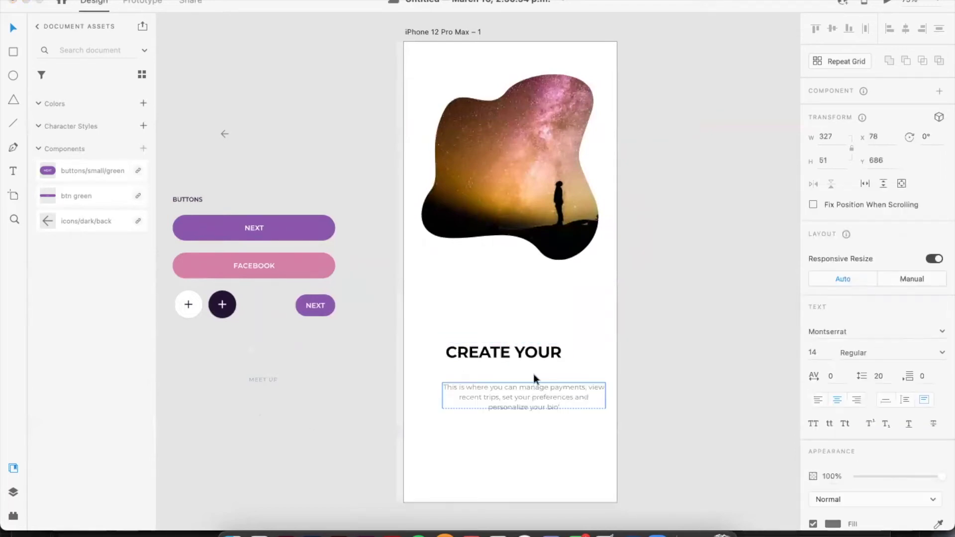
Enlarge both text boxes to fit their text and center them horizontally on the artboard, with the paragraph at X 51, Y 699
{"action": "key", "text": "Escape"}
{"action": "left_click_drag", "start_coordinate": [524, 408], "coordinate": [524, 432]}
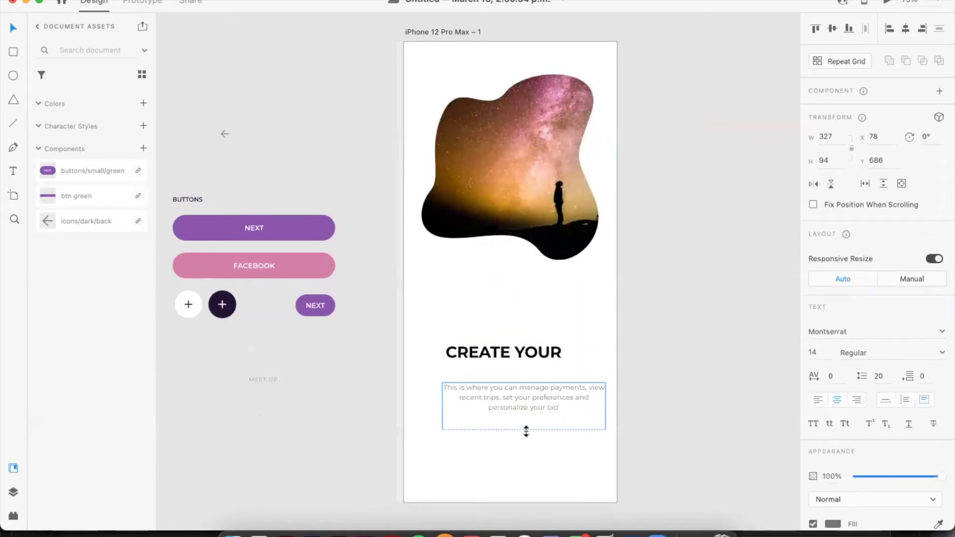
{"action": "left_click", "coordinate": [511, 359]}
{"action": "left_click_drag", "start_coordinate": [503, 363], "coordinate": [527, 354]}
{"action": "left_click_drag", "start_coordinate": [547, 408], "coordinate": [539, 410]}
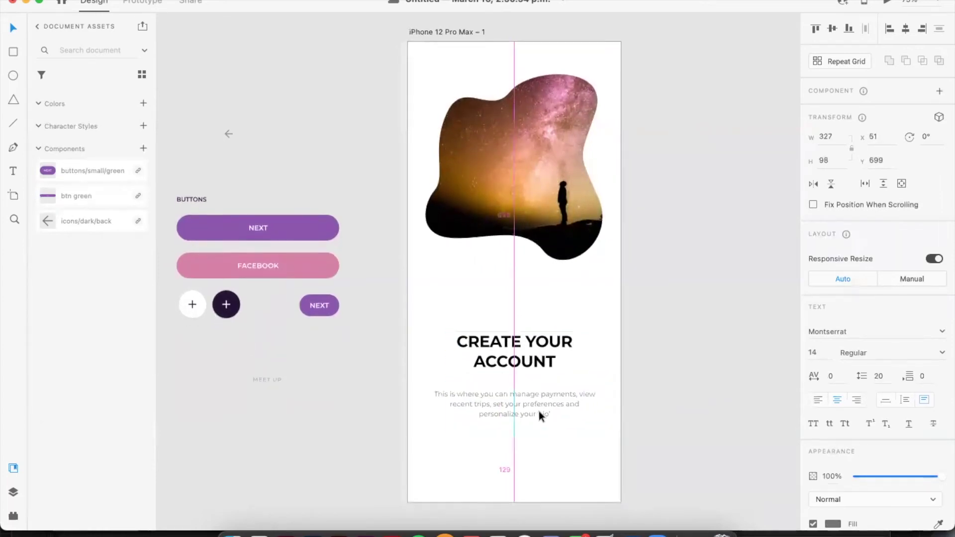
{"action": "left_click", "coordinate": [661, 424]}
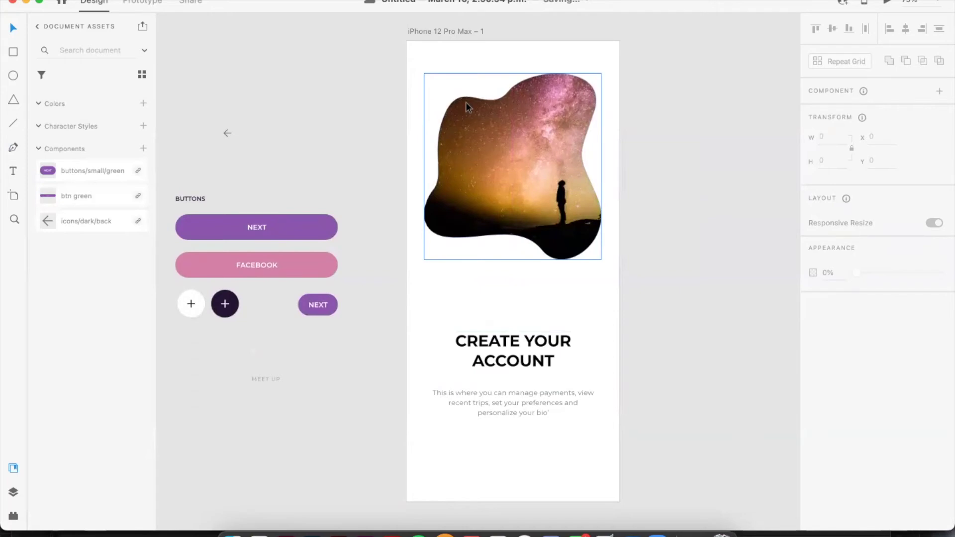
Rotate the back arrow icon beside the artboard so that it points right
{"action": "scroll", "coordinate": [465, 102], "scroll_direction": "up", "scroll_amount": 1}
{"action": "scroll", "coordinate": [470, 145], "scroll_direction": "down", "scroll_amount": 1}
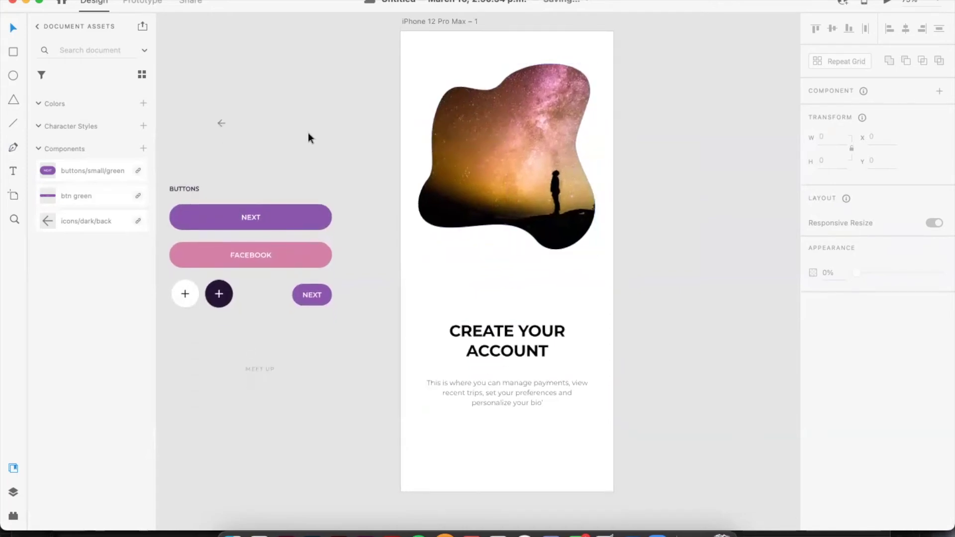
{"action": "left_click", "coordinate": [221, 123]}
{"action": "left_click_drag", "start_coordinate": [228, 114], "coordinate": [181, 158]}
{"action": "key", "text": "ctrl+z"}
Move the right-pointing arrow icon onto the iPhone artboard below the paragraph, at X 317, Y 807
{"action": "left_click", "coordinate": [228, 210]}
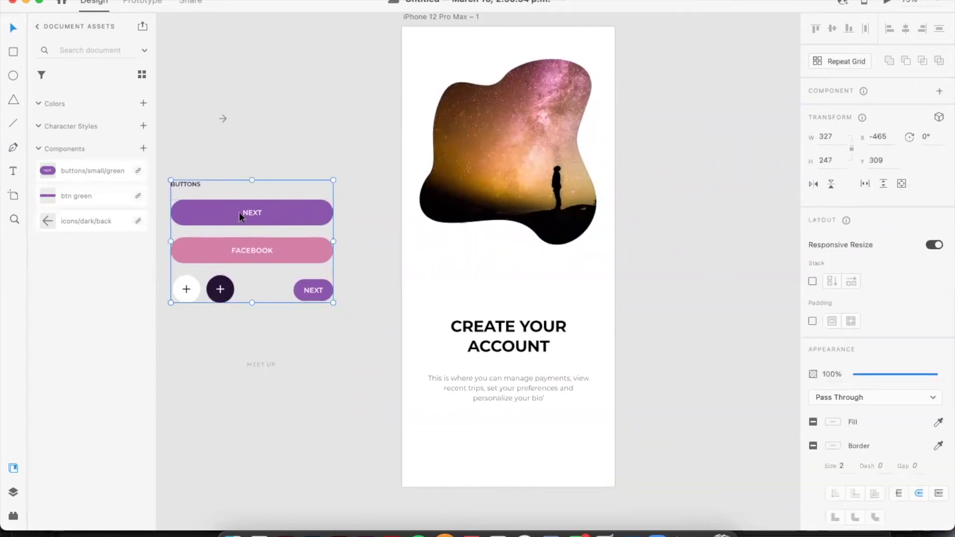
{"action": "key", "text": "Escape"}
{"action": "left_click", "coordinate": [222, 117]}
{"action": "left_click_drag", "start_coordinate": [221, 118], "coordinate": [559, 427]}
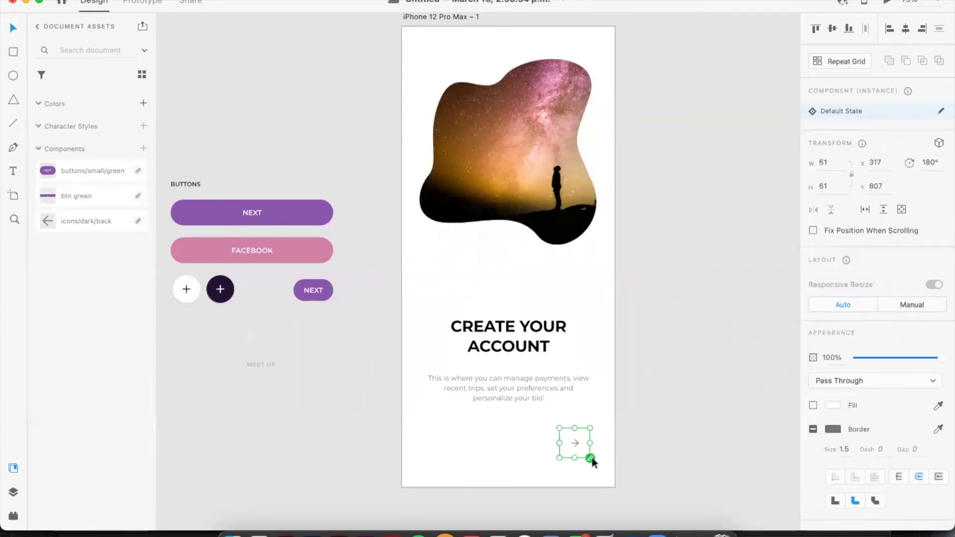
{"action": "key", "text": "super+1"}
{"action": "scroll", "coordinate": [614, 460], "scroll_direction": "down", "scroll_amount": 3}
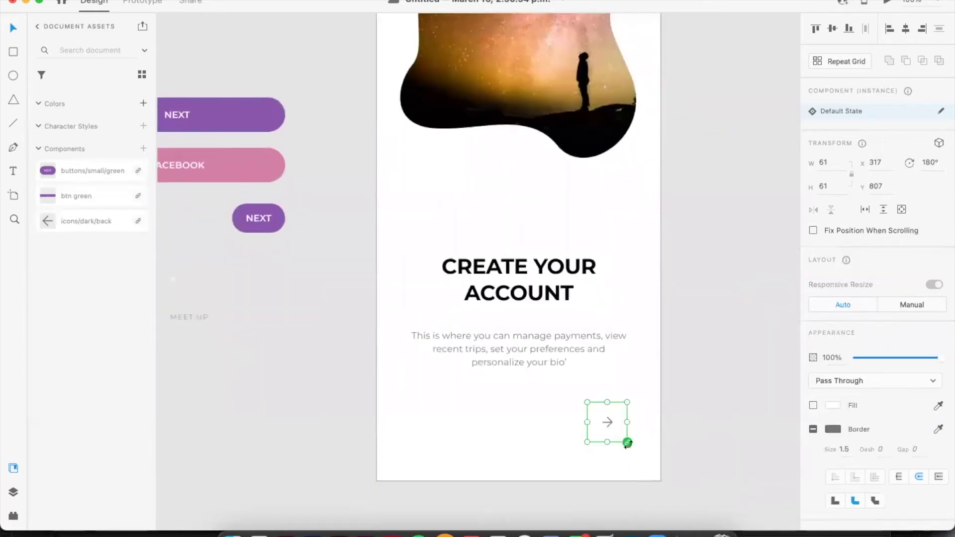
Enlarge the arrow inside its icon component to about 29 by 29 and move the icon to about X 325, Y 816
{"action": "left_click", "coordinate": [60, 222]}
{"action": "key", "text": "Delete"}
{"action": "right_click", "coordinate": [599, 421]}
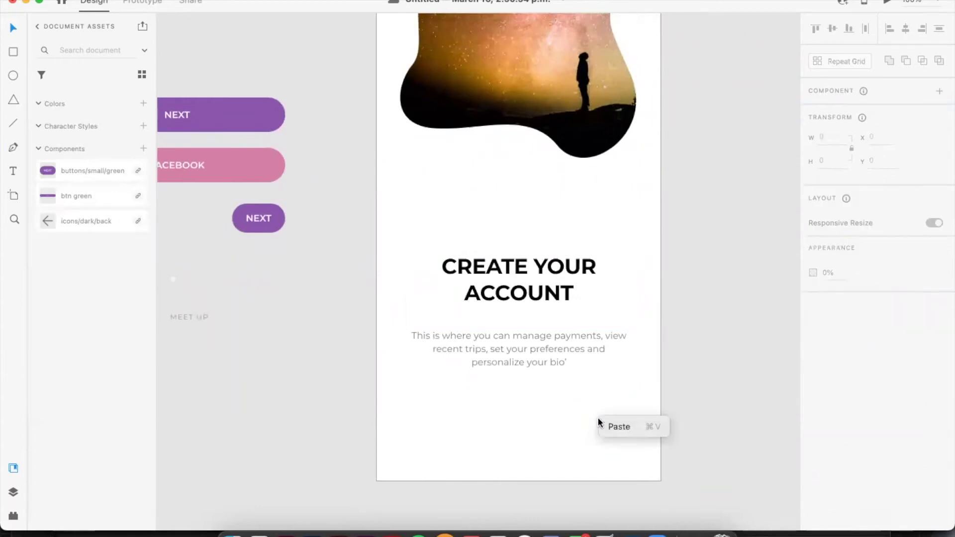
{"action": "left_click", "coordinate": [720, 386]}
{"action": "key", "text": "super+v"}
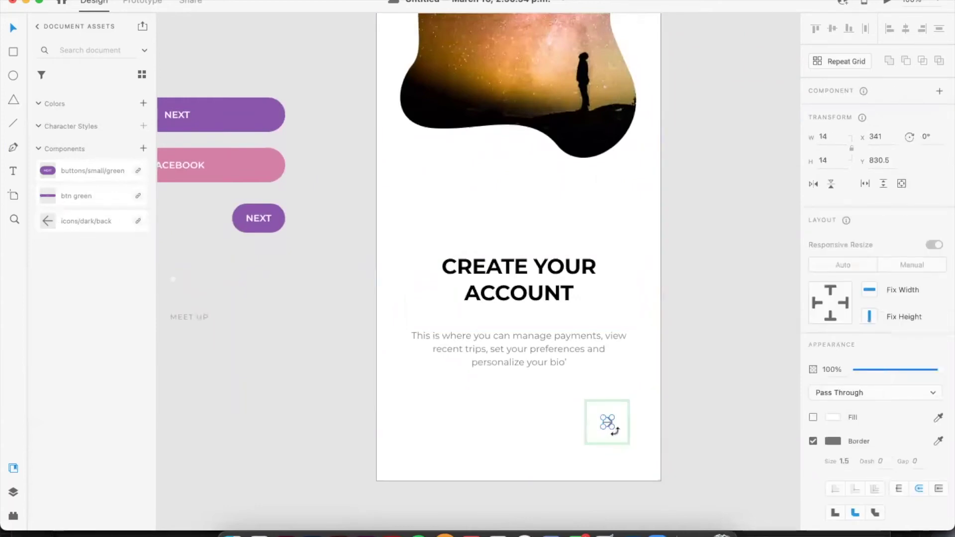
{"action": "left_click_drag", "start_coordinate": [615, 431], "coordinate": [593, 407]}
{"action": "left_click", "coordinate": [607, 418]}
{"action": "left_click", "coordinate": [616, 422]}
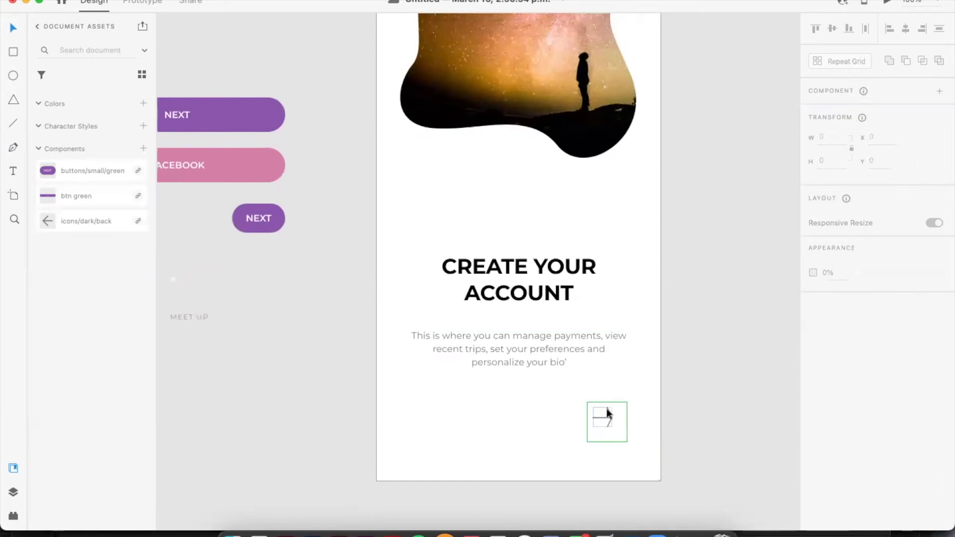
{"action": "left_click_drag", "start_coordinate": [608, 425], "coordinate": [610, 427]}
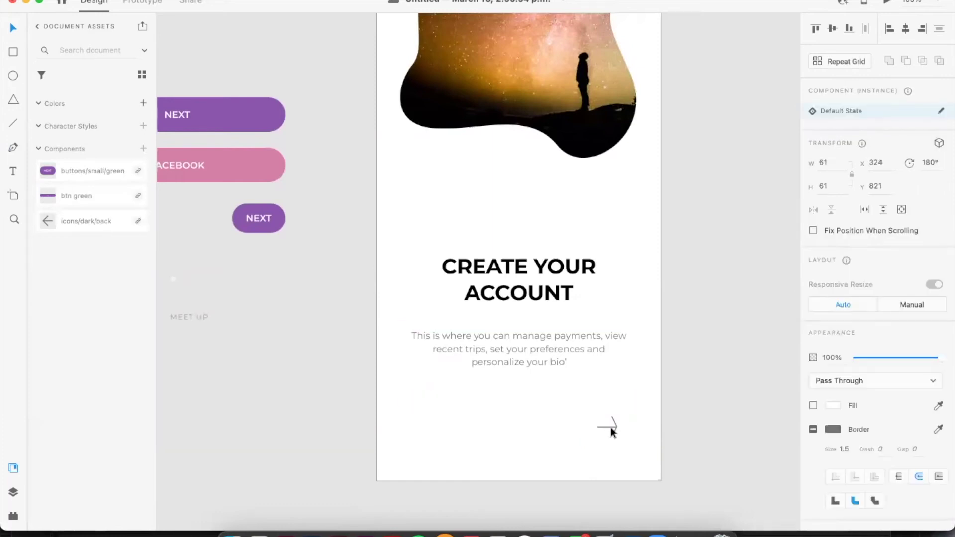
Add a borderless 70 by 70 circle behind the arrow at X 311, Y 807, filled with the FACEBOOK button's pink
{"action": "left_click", "coordinate": [715, 462]}
{"action": "left_click", "coordinate": [13, 75]}
{"action": "left_click_drag", "start_coordinate": [584, 404], "coordinate": [633, 450]}
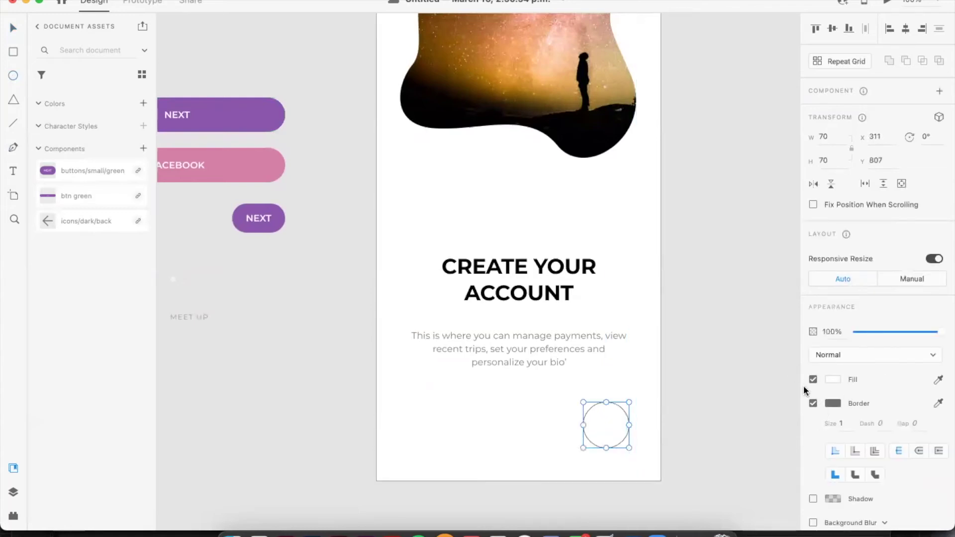
{"action": "left_click", "coordinate": [813, 403]}
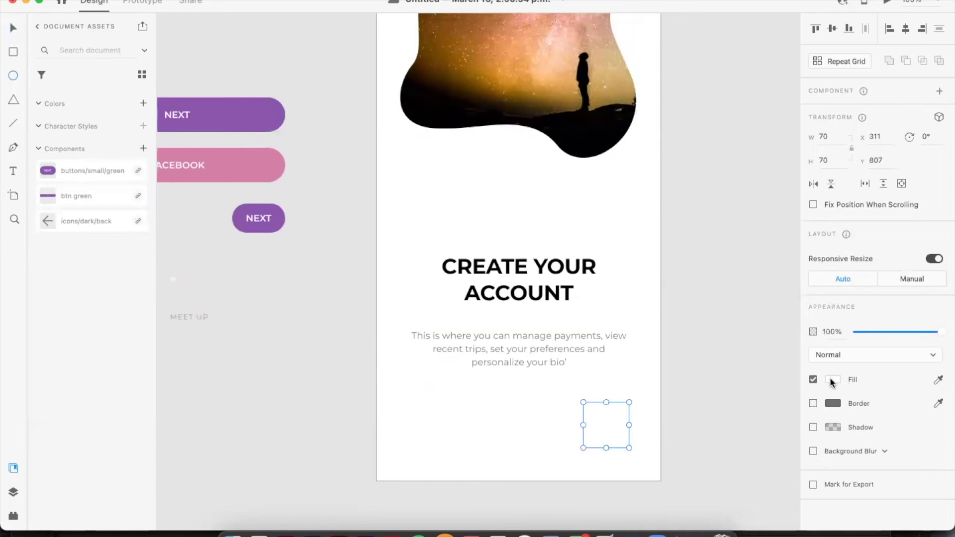
{"action": "left_click", "coordinate": [832, 380]}
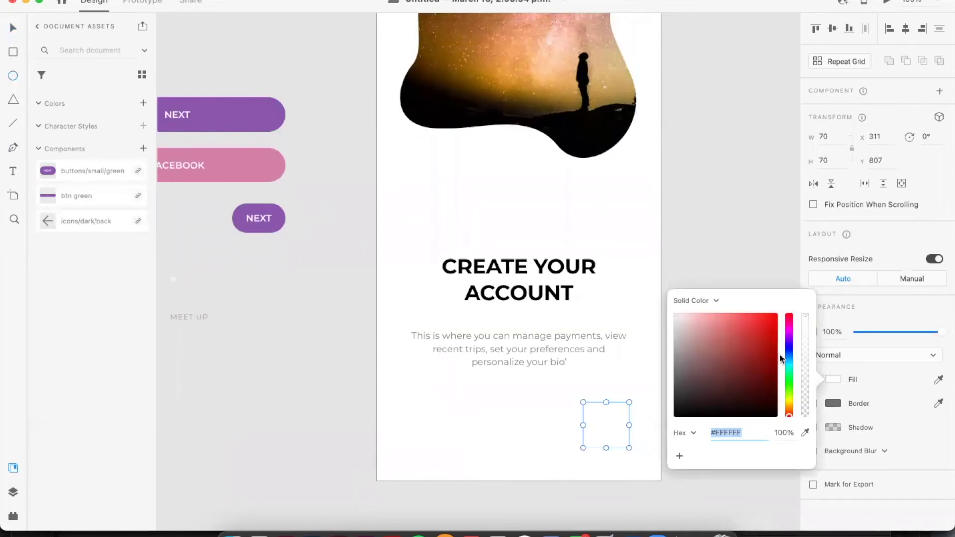
{"action": "left_click", "coordinate": [939, 380]}
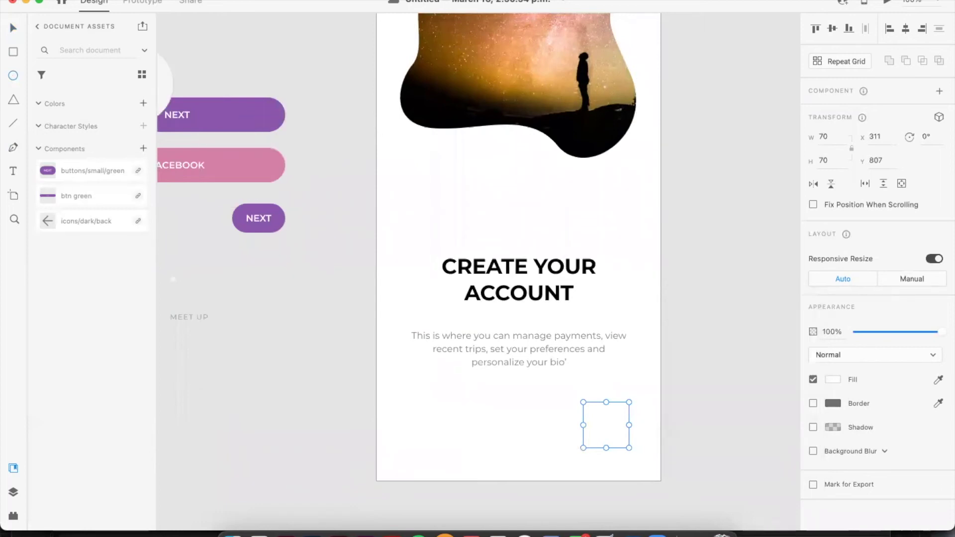
{"action": "left_click", "coordinate": [254, 164]}
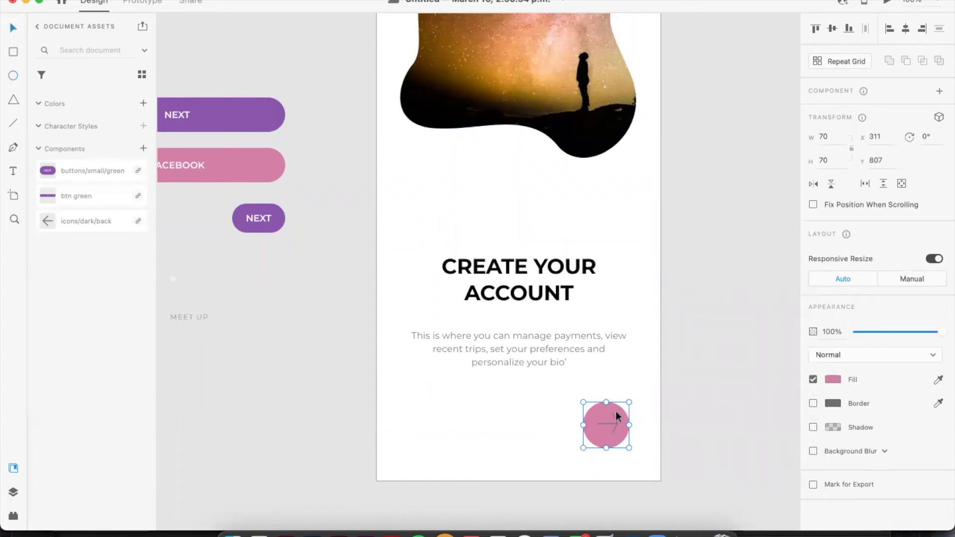
Set the border color of the arrow inside the icon component to #FFFFFF
{"action": "left_click", "coordinate": [617, 422]}
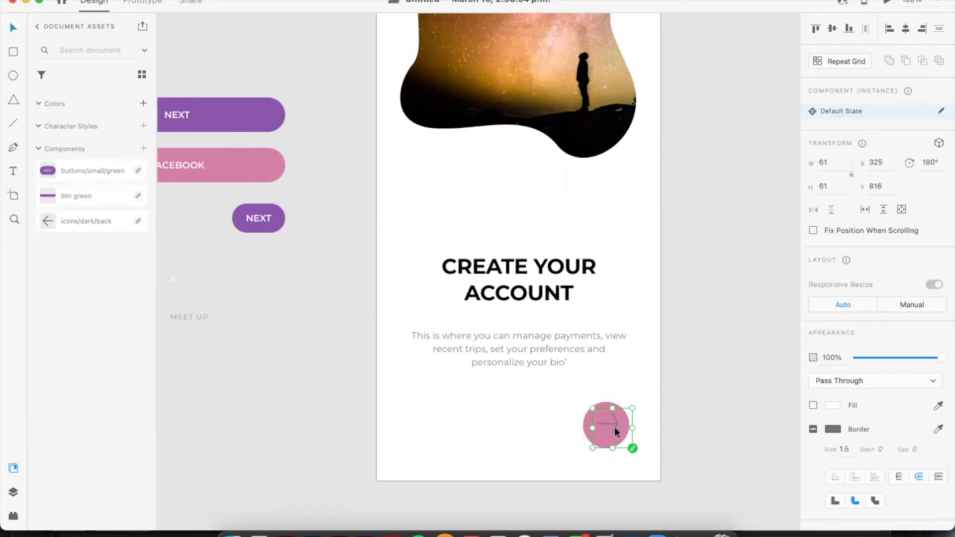
{"action": "double_click", "coordinate": [614, 427]}
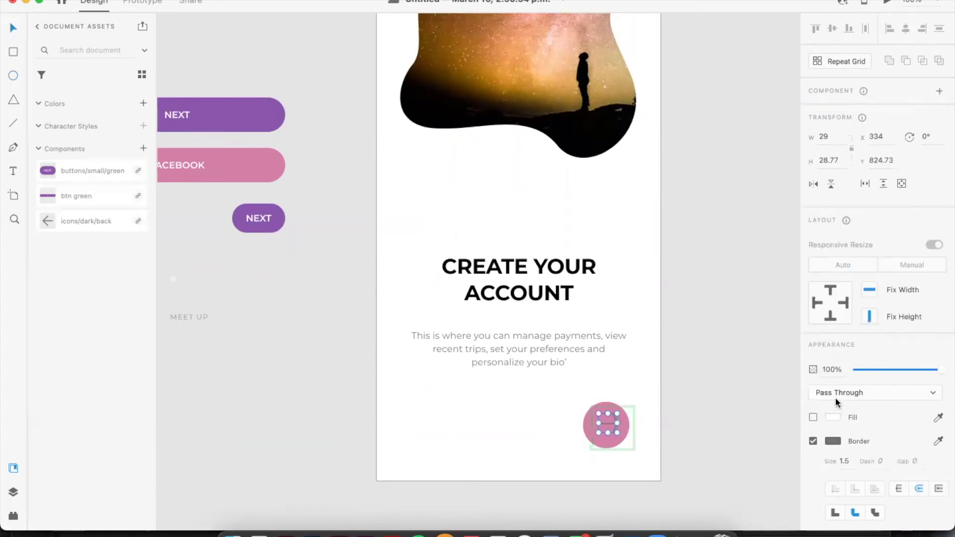
{"action": "left_click", "coordinate": [833, 440]}
{"action": "type", "text": "ffffff"}
{"action": "key", "text": "Return"}
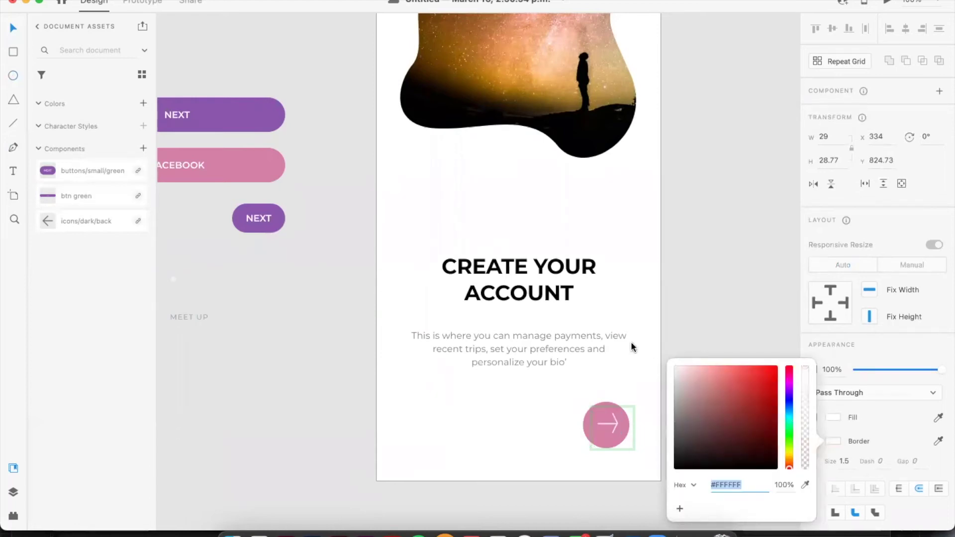
{"action": "left_click", "coordinate": [715, 246]}
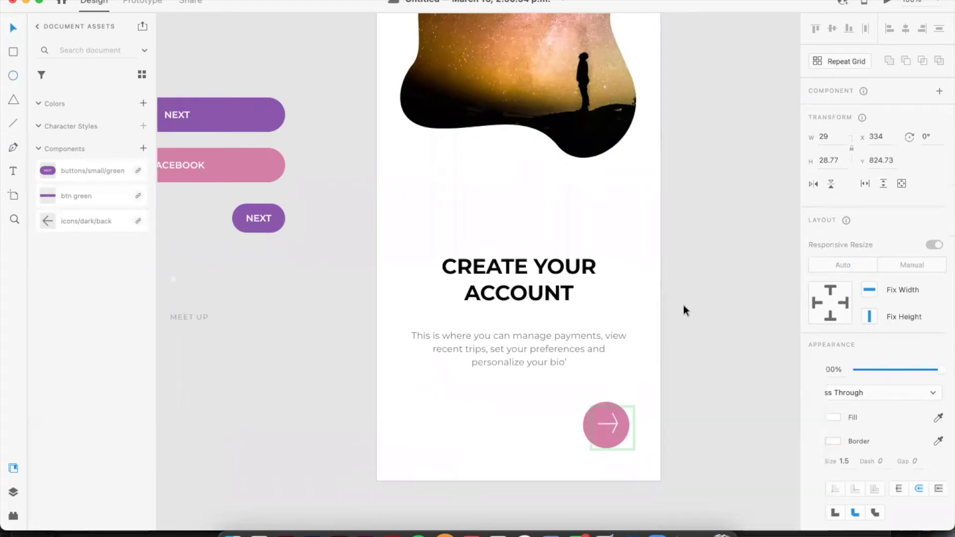
Lengthen the white arrow and center it within the pink circle
{"action": "left_click", "coordinate": [612, 413]}
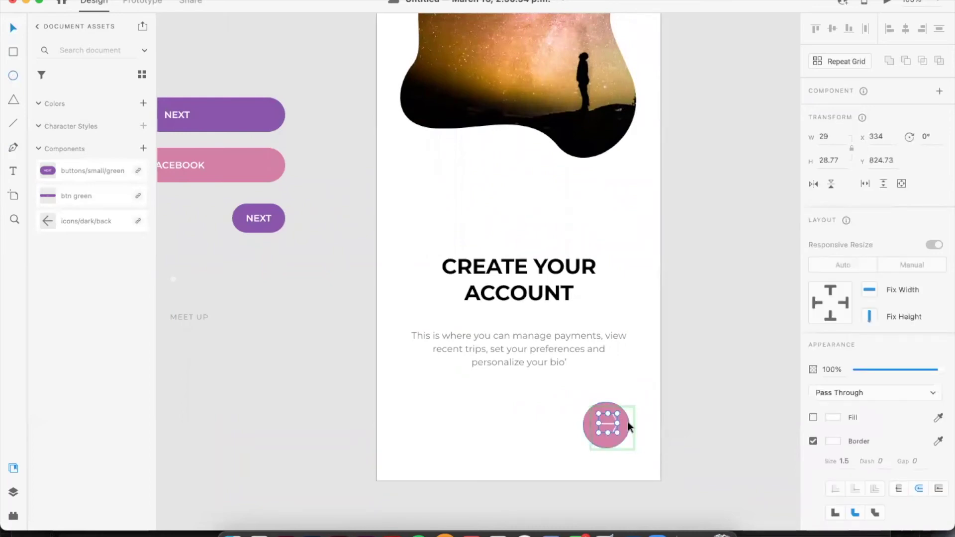
{"action": "key", "text": "super+equal"}
{"action": "scroll", "coordinate": [627, 421], "scroll_direction": "down", "scroll_amount": 4}
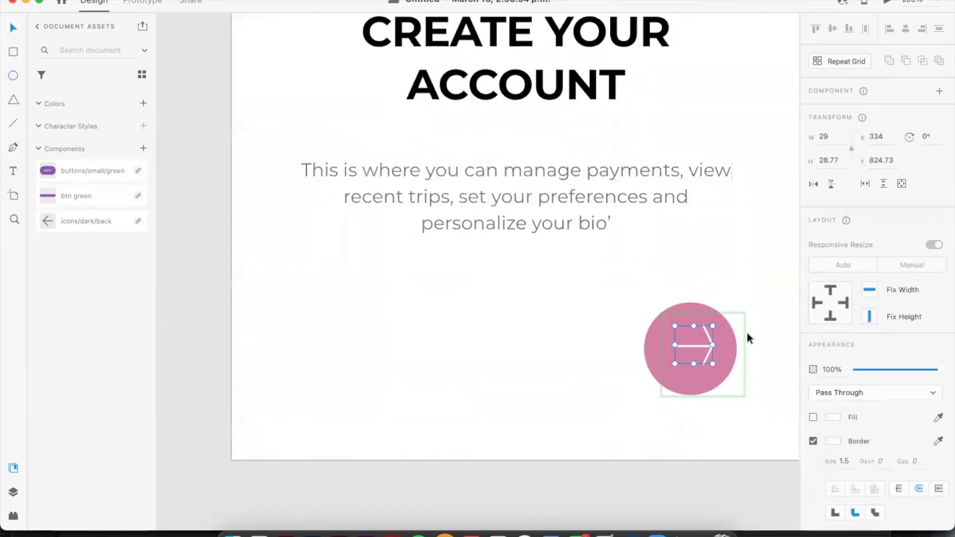
{"action": "left_click_drag", "start_coordinate": [712, 345], "coordinate": [692, 345]}
{"action": "left_click", "coordinate": [714, 455]}
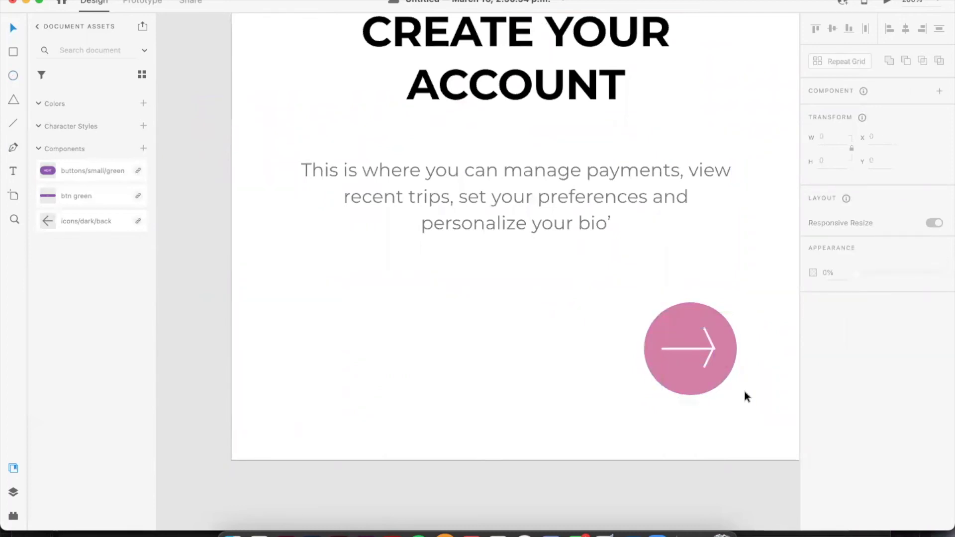
Delete the pink circle with its arrow and place the small purple NEXT button centered below the paragraph instead
{"action": "key", "text": "super+minus"}
{"action": "key", "text": "super+minus"}
{"action": "left_click_drag", "start_coordinate": [608, 198], "coordinate": [575, 298]}
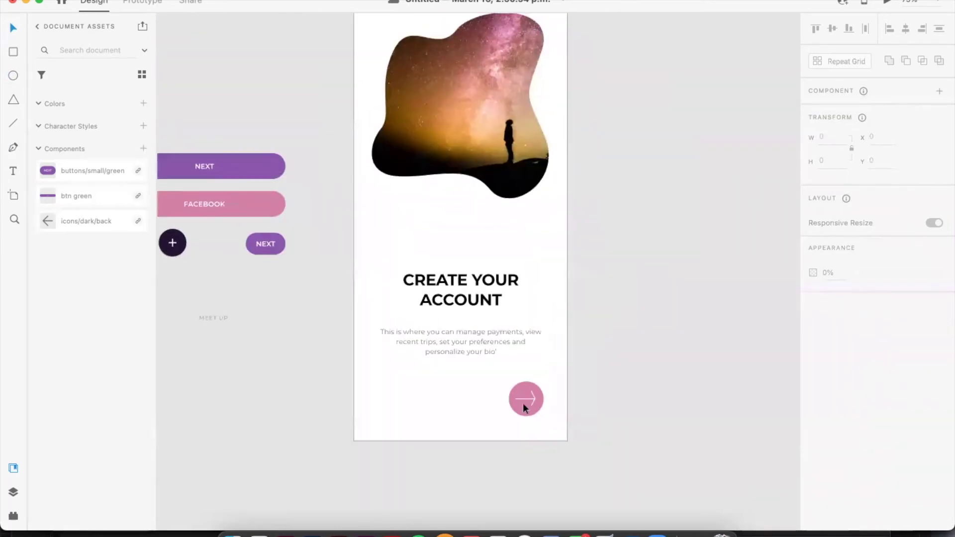
{"action": "left_click", "coordinate": [537, 407]}
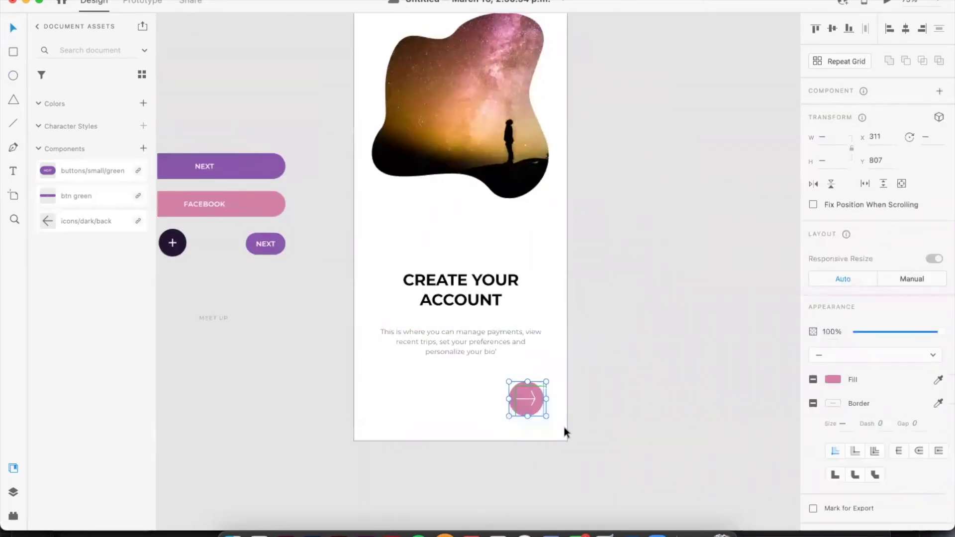
{"action": "key", "text": "Delete"}
{"action": "left_click_drag", "start_coordinate": [263, 251], "coordinate": [532, 412]}
{"action": "left_click_drag", "start_coordinate": [476, 391], "coordinate": [468, 389]}
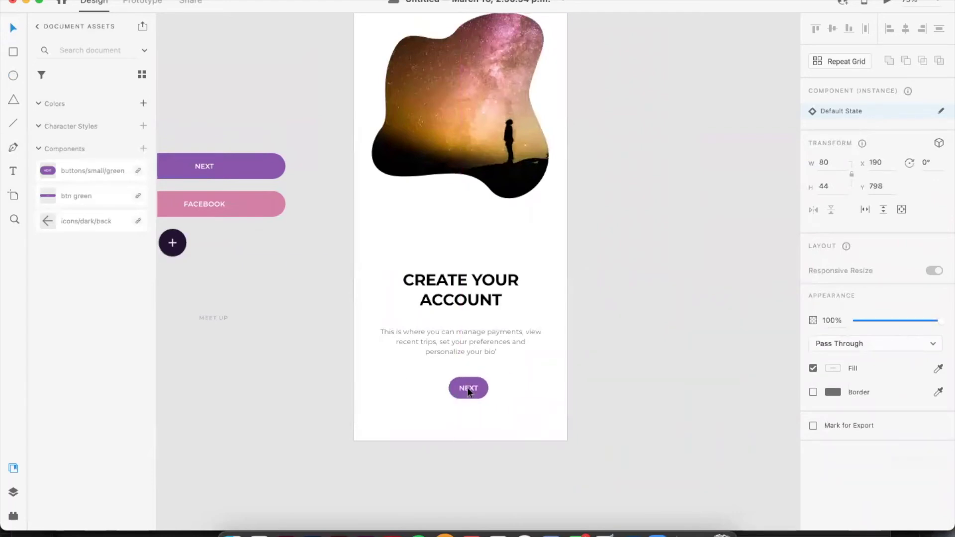
{"action": "left_click", "coordinate": [619, 427]}
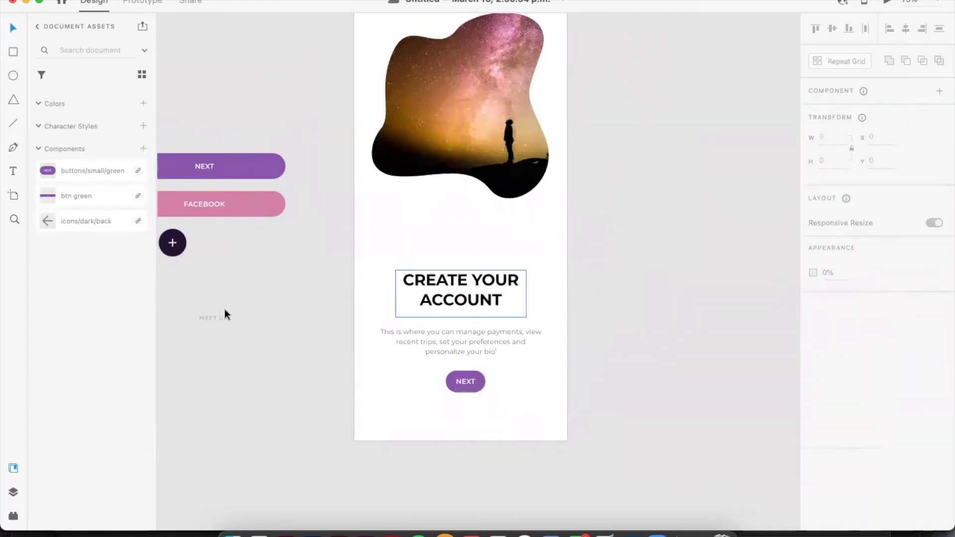
Move the row of pagination dots from the pasteboard to above the heading, at X 186, Y 534
{"action": "left_click", "coordinate": [206, 287]}
{"action": "left_click_drag", "start_coordinate": [206, 287], "coordinate": [462, 253]}
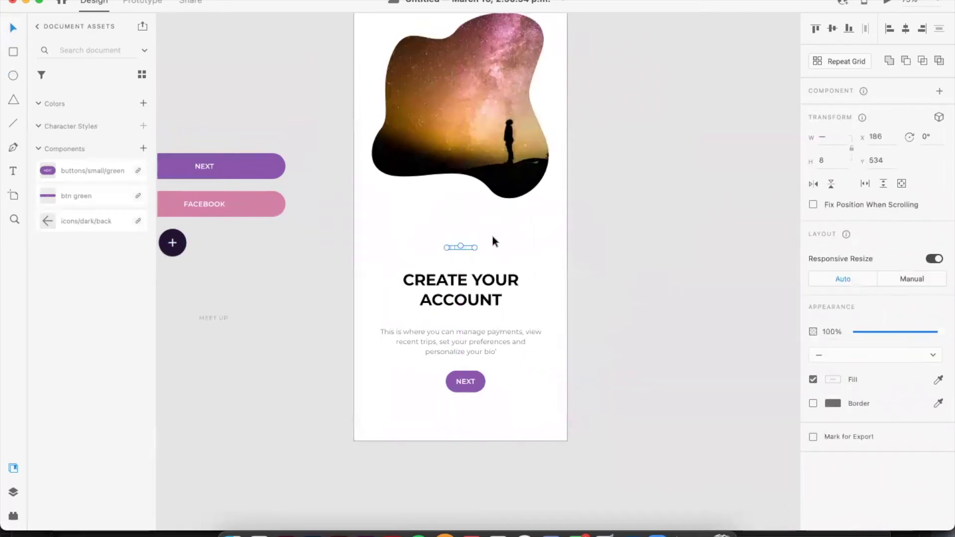
{"action": "key", "text": "super+r"}
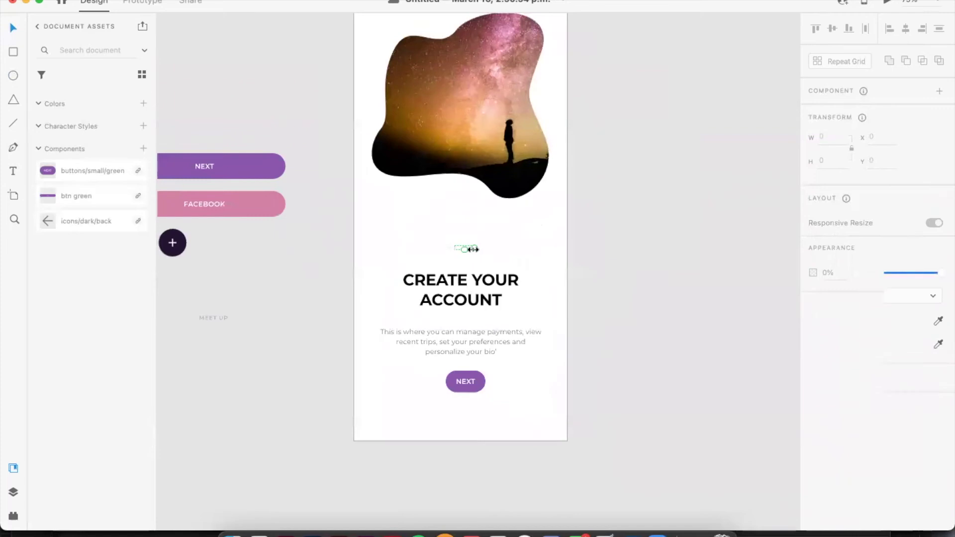
Examine the fill colors of the first pagination dot and of the wide purple NEXT button beside the artboard
{"action": "key", "text": "super+equal"}
{"action": "key", "text": "super+equal"}
{"action": "key", "text": "super+equal"}
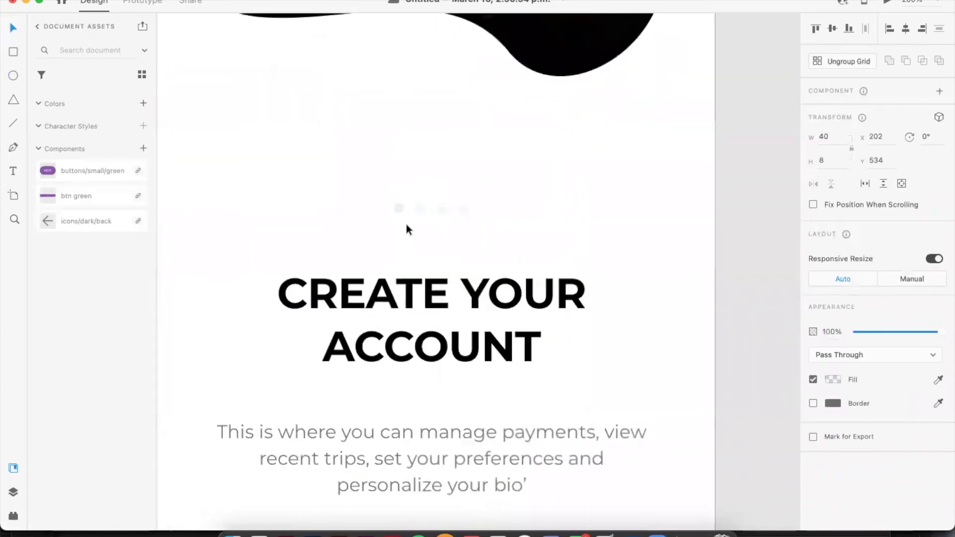
{"action": "double_click", "coordinate": [400, 209]}
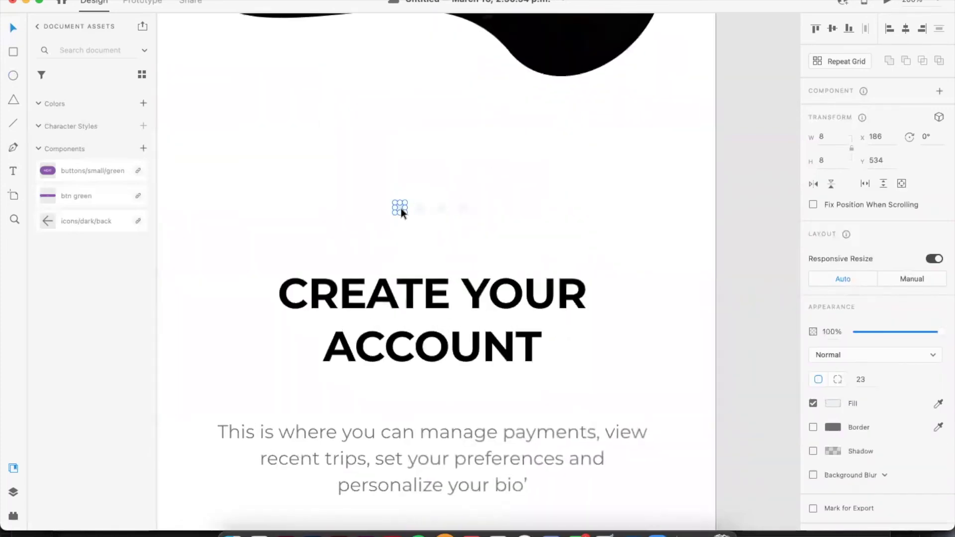
{"action": "left_click", "coordinate": [833, 403]}
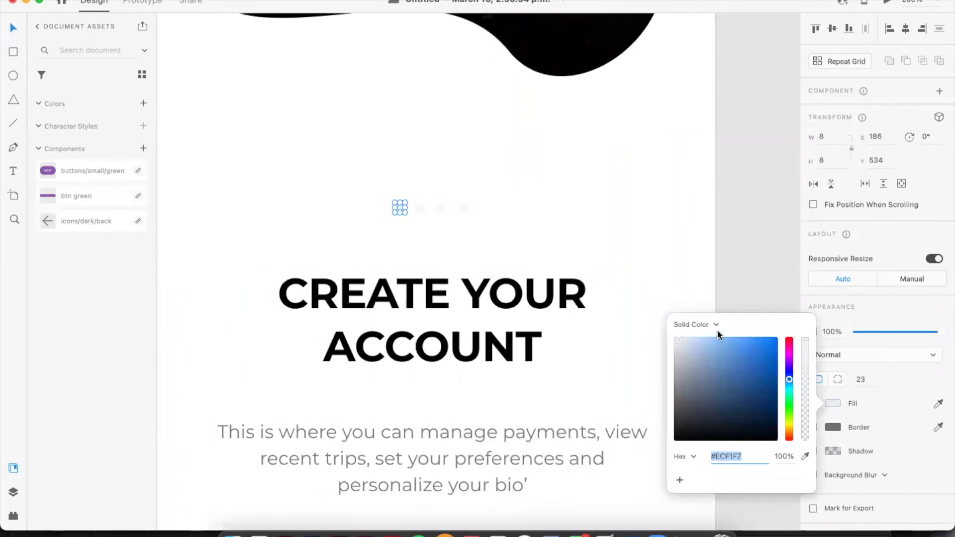
{"action": "left_click", "coordinate": [266, 120]}
{"action": "left_click", "coordinate": [265, 120]}
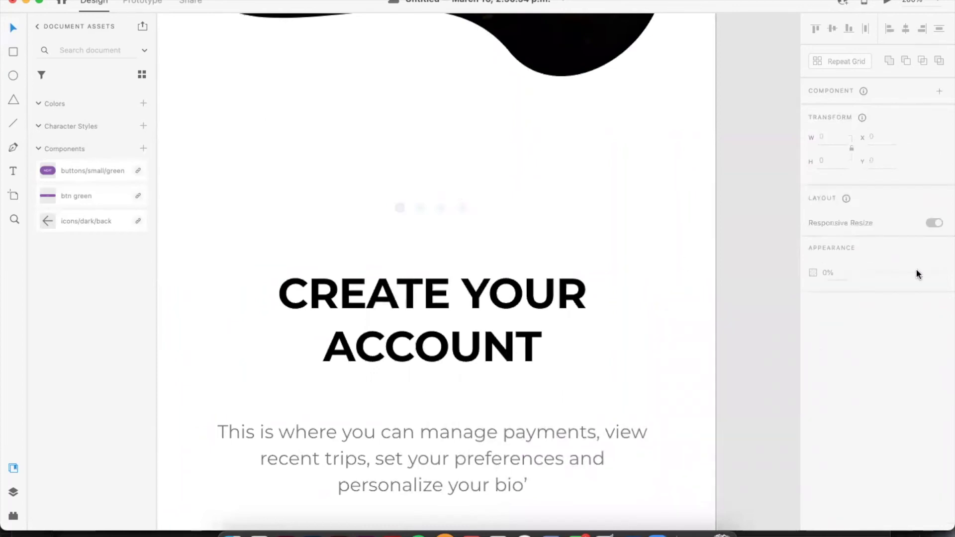
{"action": "key", "text": "super+1"}
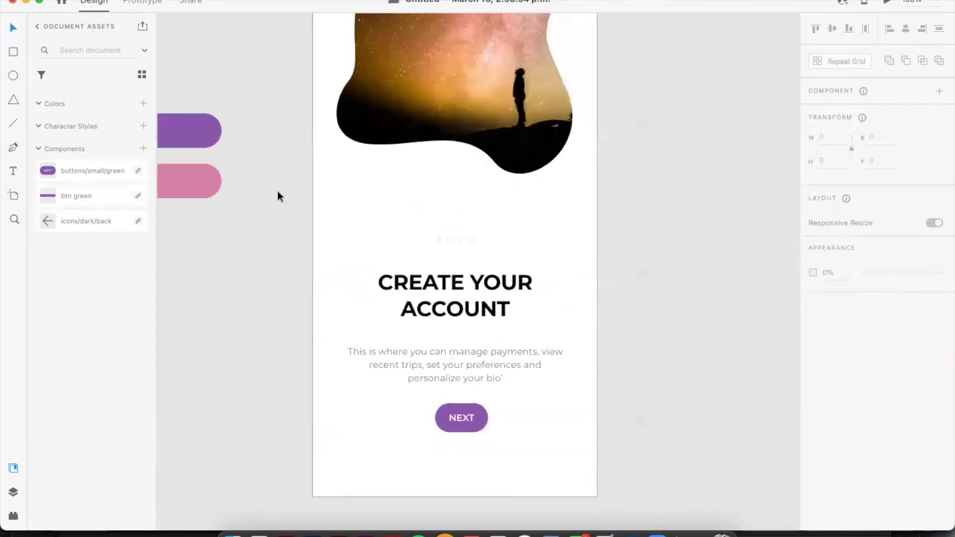
{"action": "left_click", "coordinate": [218, 132]}
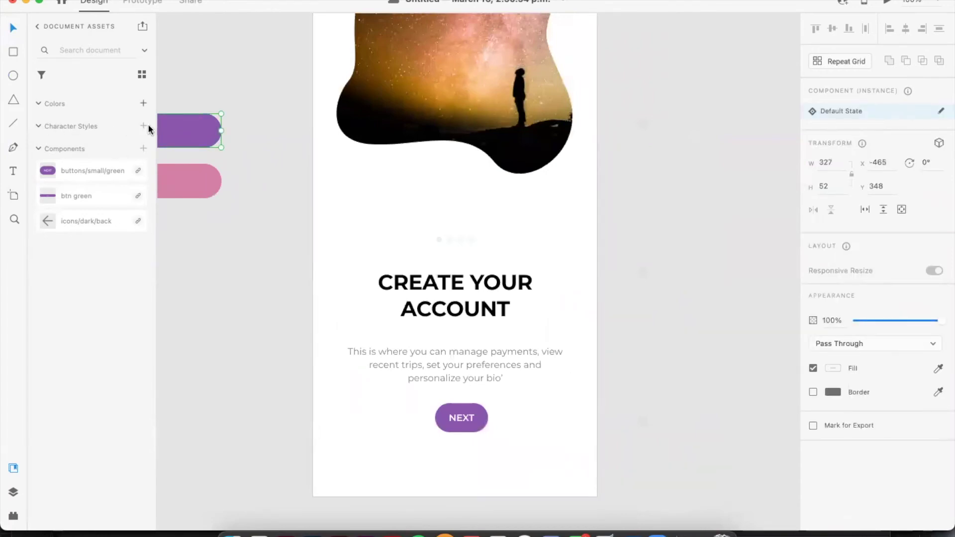
{"action": "scroll", "coordinate": [297, 162], "scroll_direction": "left", "scroll_amount": 5}
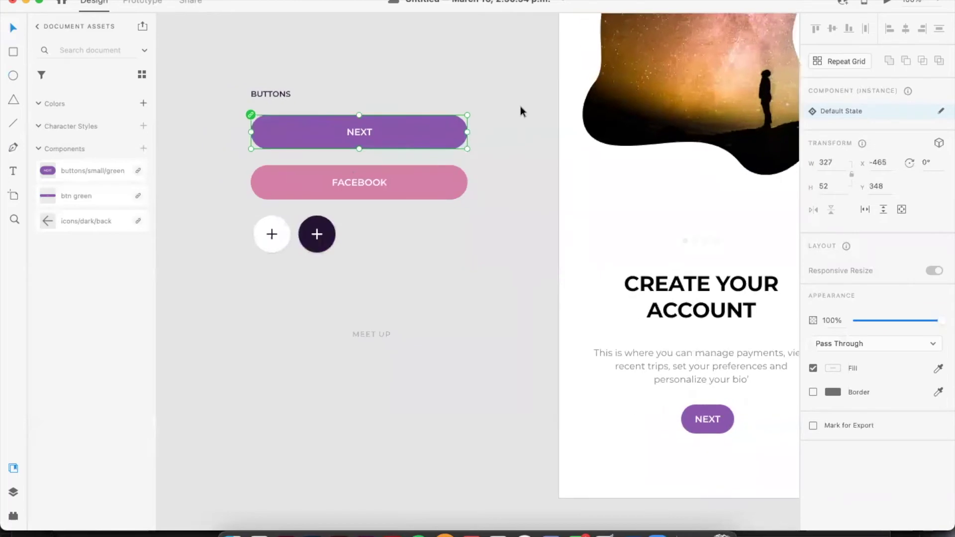
{"action": "left_click", "coordinate": [429, 125]}
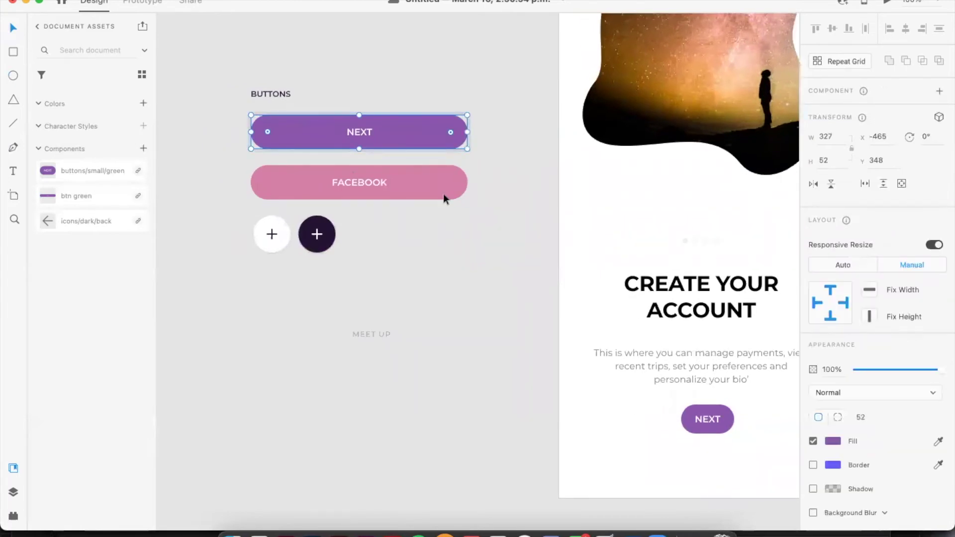
{"action": "key", "text": "Escape"}
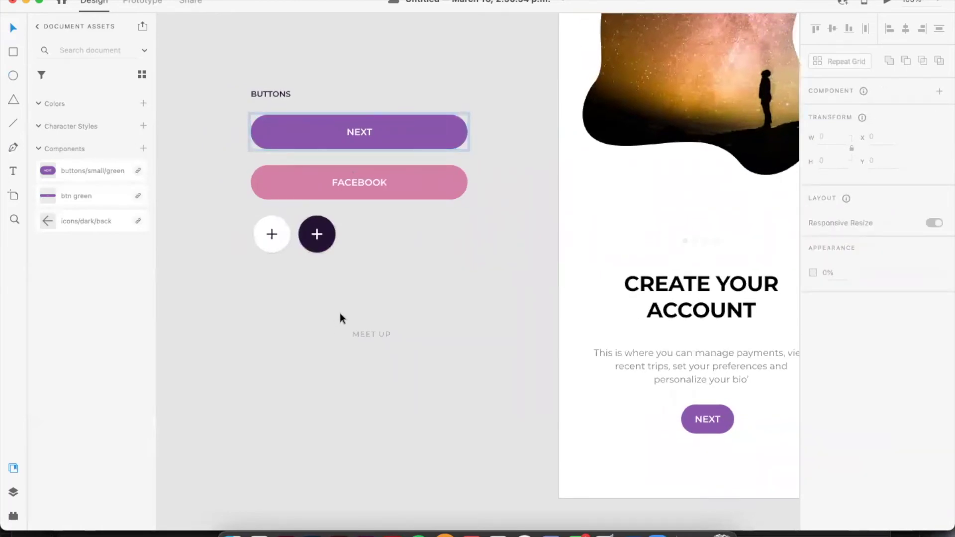
{"action": "left_click", "coordinate": [13, 52]}
{"action": "mouse_move", "coordinate": [222, 371]}
{"action": "left_mouse_down"}
{"action": "mouse_move", "coordinate": [258, 428]}
{"action": "mouse_move", "coordinate": [264, 413]}
{"action": "left_mouse_up"}
{"action": "key", "text": "super+z"}
{"action": "key", "text": "v"}
Draw a 53 by 53 square below the buttons, filled with the wide NEXT button's purple and without a border
{"action": "left_click", "coordinate": [10, 53]}
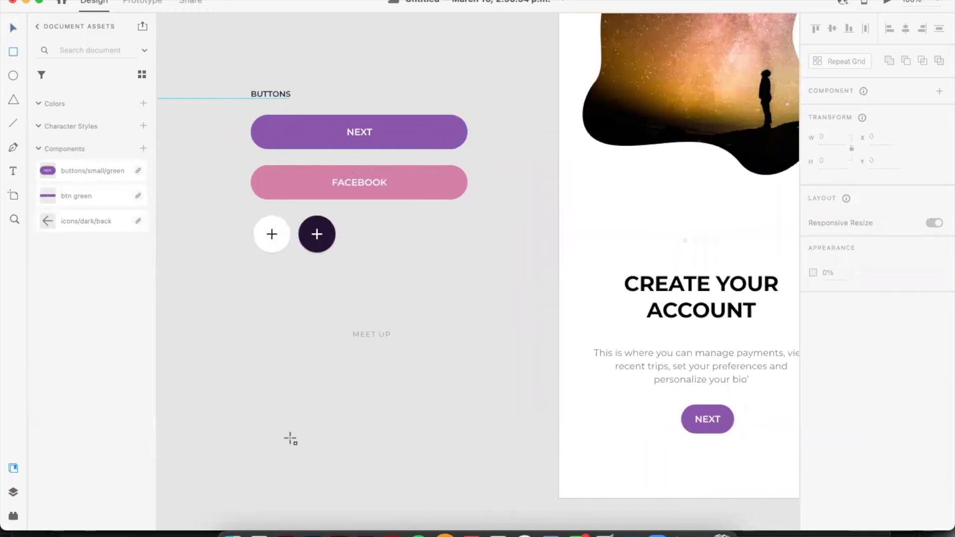
{"action": "left_click_drag", "start_coordinate": [237, 390], "coordinate": [270, 431]}
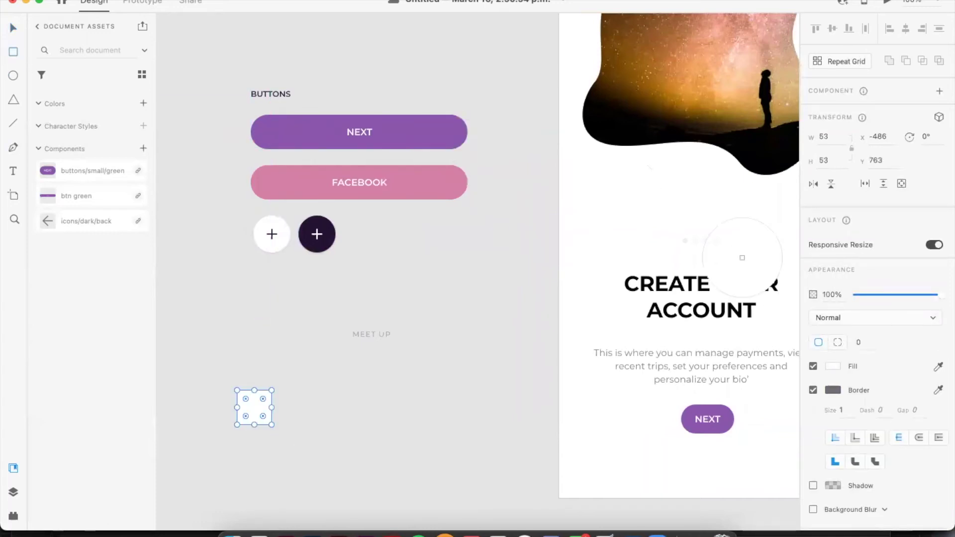
{"action": "key", "text": "i"}
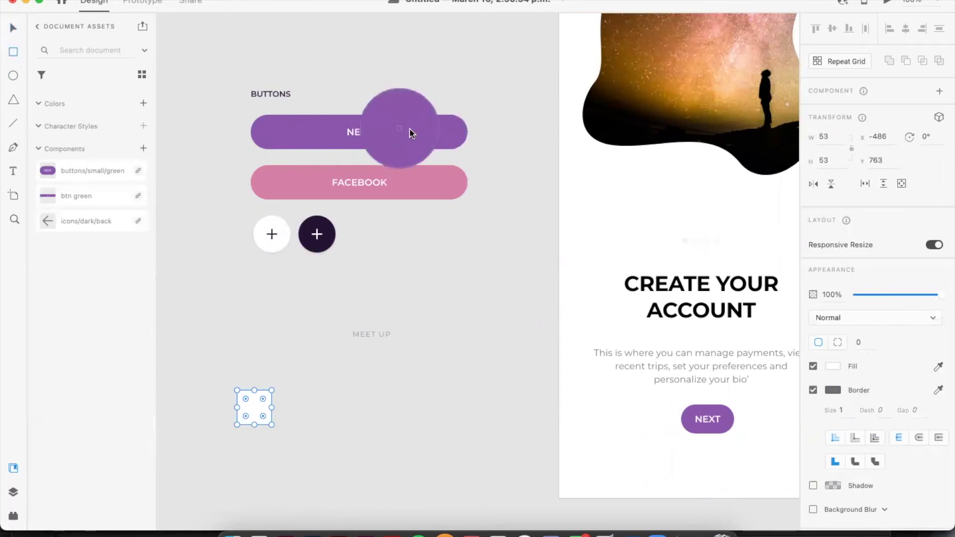
{"action": "left_click", "coordinate": [422, 132]}
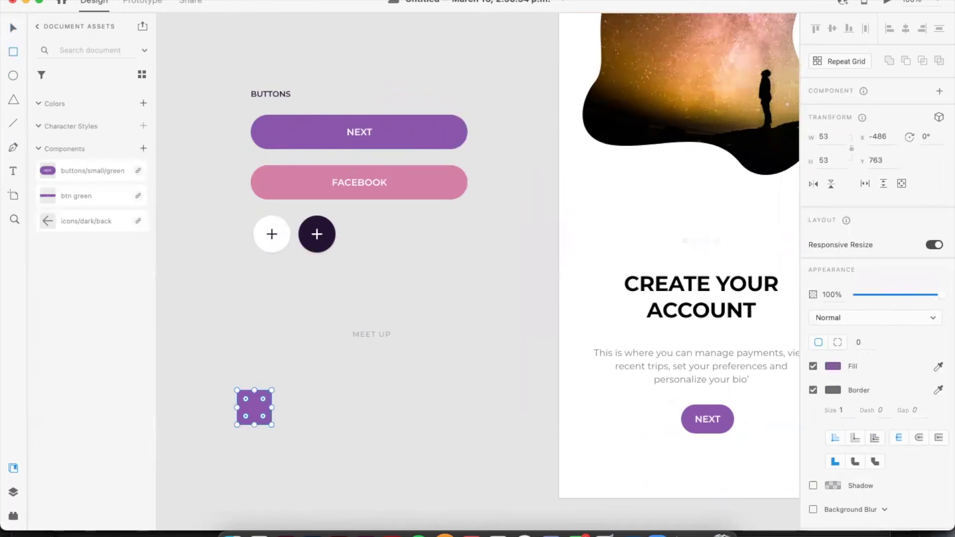
{"action": "key", "text": "v"}
{"action": "left_click", "coordinate": [812, 390]}
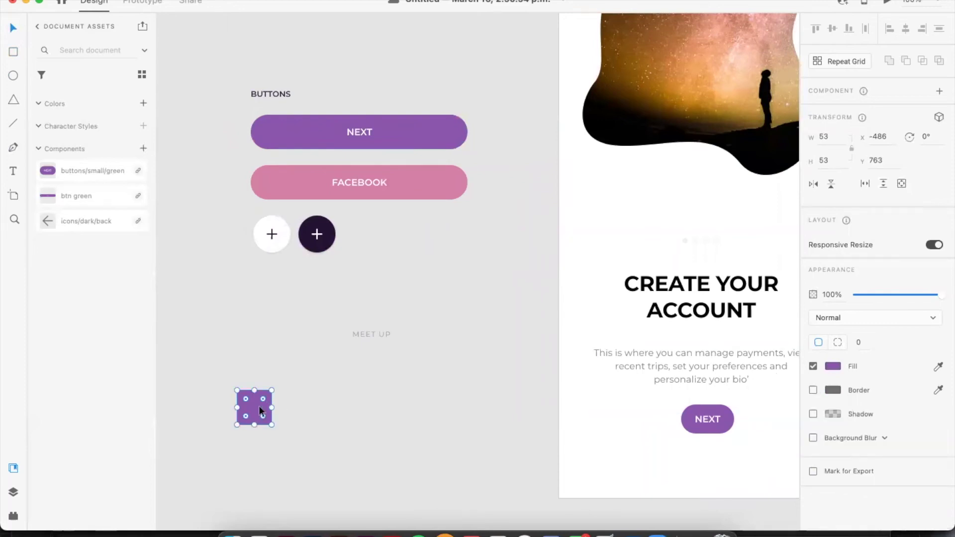
Duplicate the purple square beside itself and fill the copy with the pink sampled from the FACEBOOK button
{"action": "left_click_drag", "start_coordinate": [254, 404], "coordinate": [314, 408]}
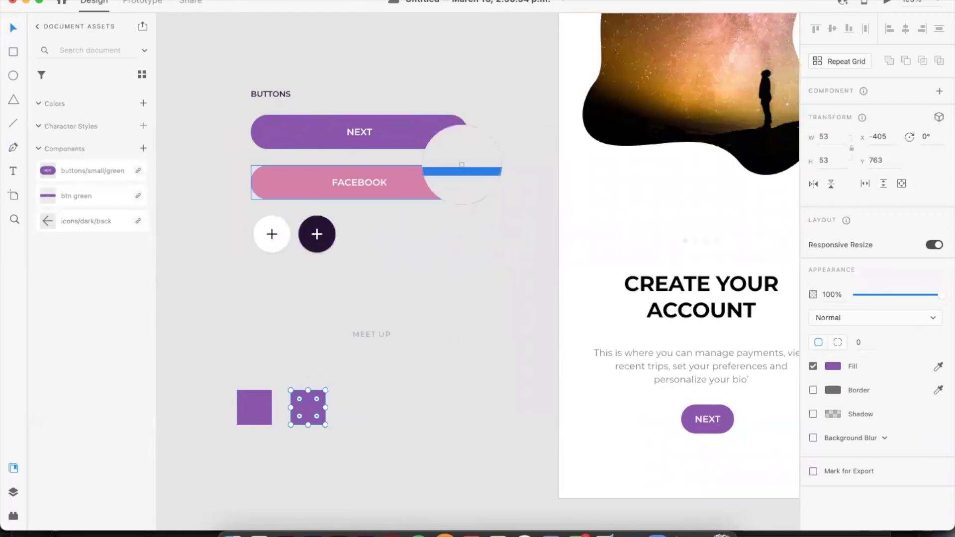
{"action": "left_click", "coordinate": [441, 178]}
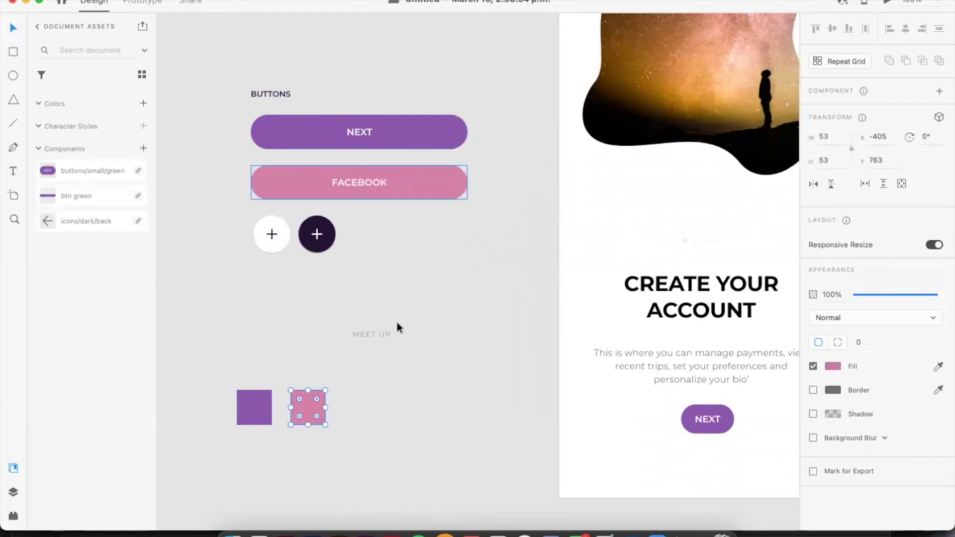
{"action": "left_click", "coordinate": [385, 395]}
Duplicate the pink square beside itself and fill the copy with an orange sampled from the night-sky photo
{"action": "left_click_drag", "start_coordinate": [330, 405], "coordinate": [365, 408]}
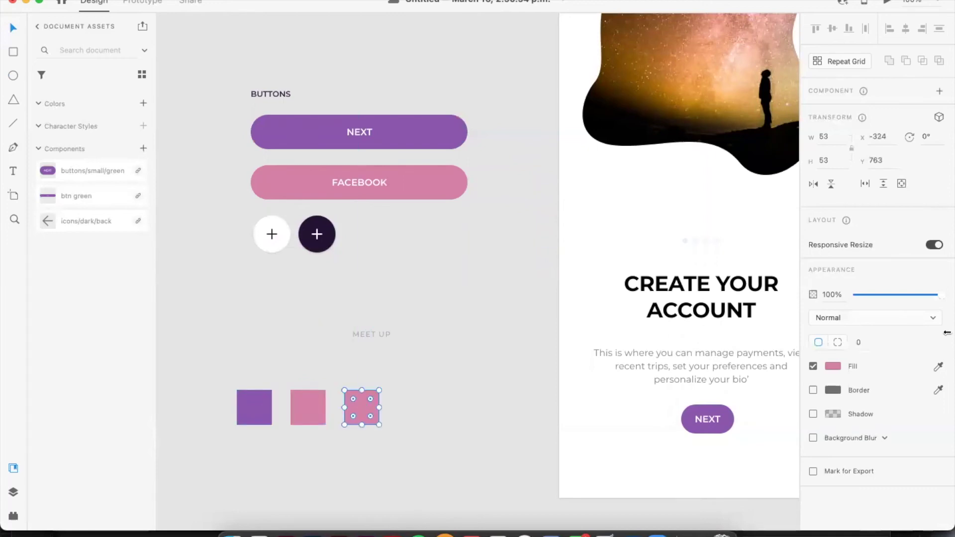
{"action": "left_click", "coordinate": [832, 367]}
{"action": "left_click_drag", "start_coordinate": [788, 370], "coordinate": [707, 371]}
{"action": "scroll", "coordinate": [500, 301], "scroll_direction": "up", "scroll_amount": 3}
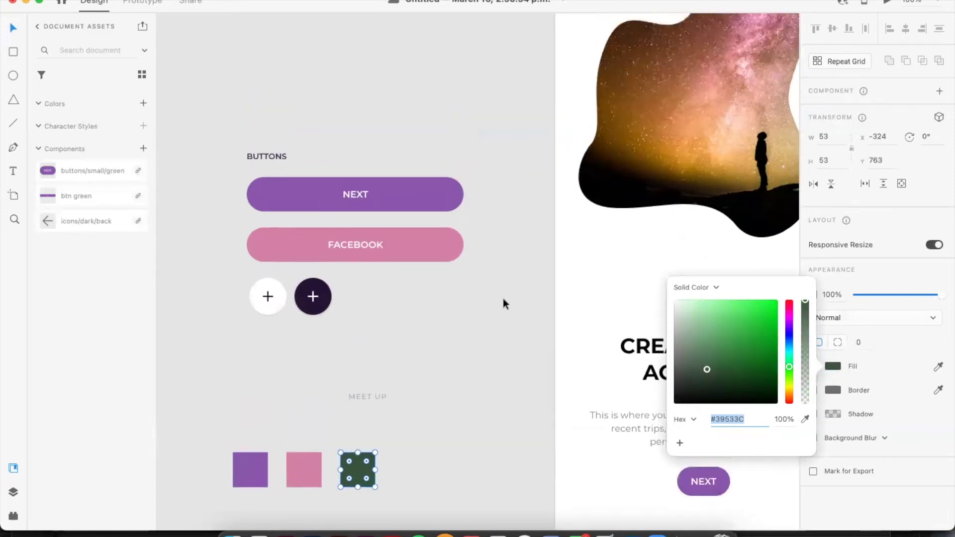
{"action": "left_click", "coordinate": [937, 367]}
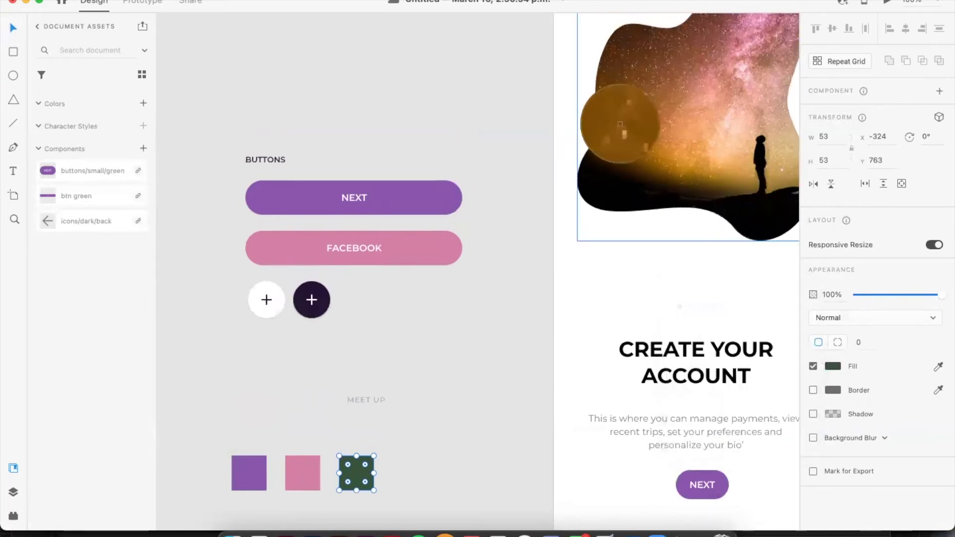
{"action": "left_click", "coordinate": [682, 153]}
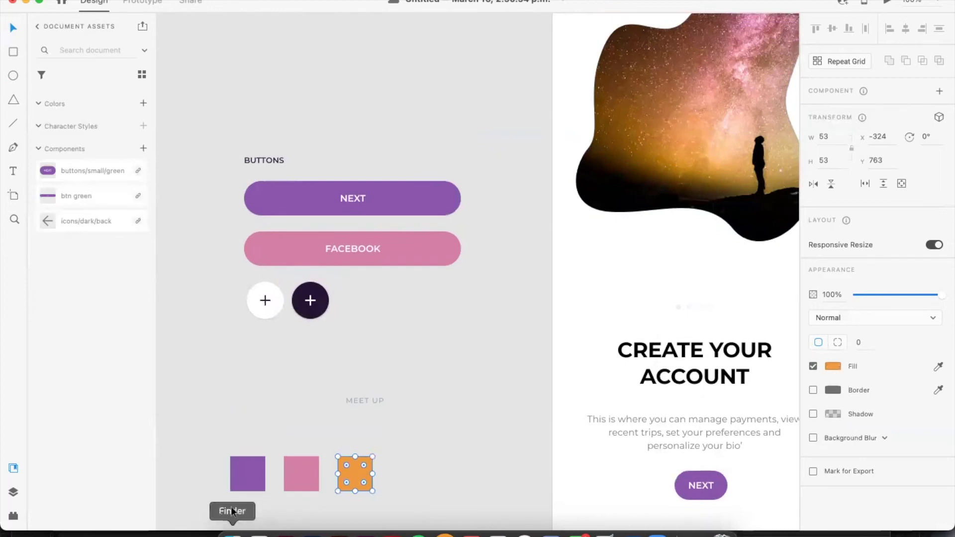
Refill the purple square with a dark brown sampled from the upper part of the night-sky photo
{"action": "left_click", "coordinate": [243, 473]}
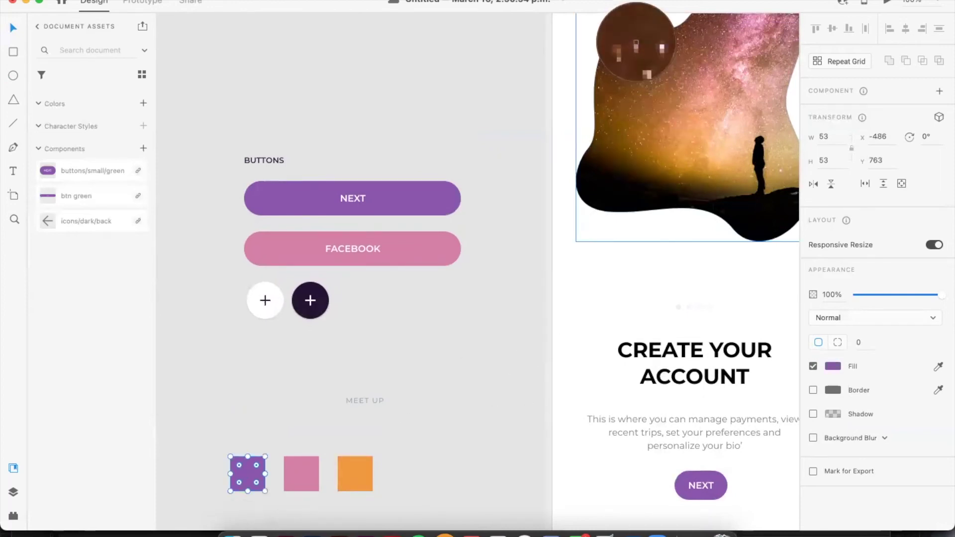
{"action": "left_click", "coordinate": [635, 41]}
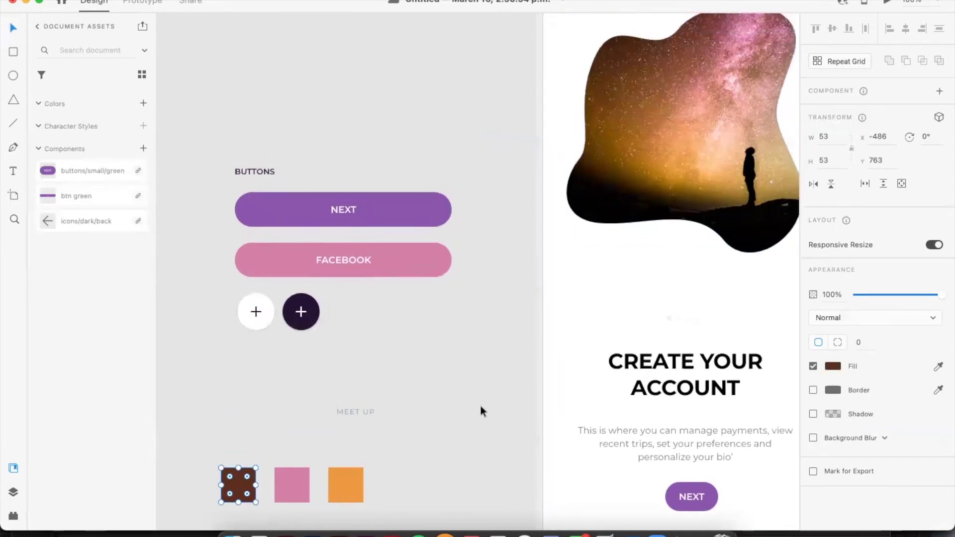
{"action": "left_click", "coordinate": [456, 370]}
Examine the fill color and opacity of the three trailing pagination dots above the heading
{"action": "scroll", "coordinate": [520, 273], "scroll_direction": "down", "scroll_amount": 5}
{"action": "scroll", "coordinate": [520, 273], "scroll_direction": "right", "scroll_amount": 2}
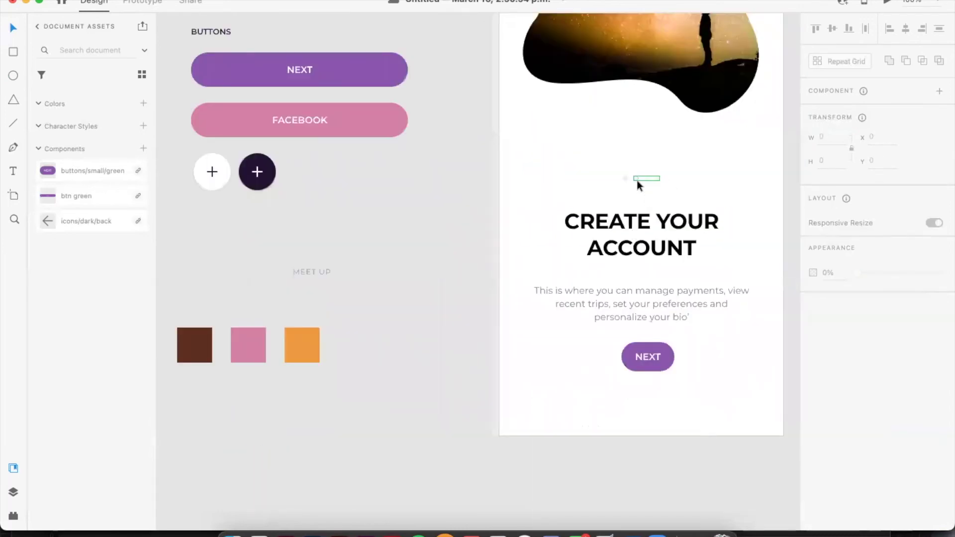
{"action": "left_click", "coordinate": [638, 179]}
{"action": "left_click_drag", "start_coordinate": [587, 157], "coordinate": [700, 196]}
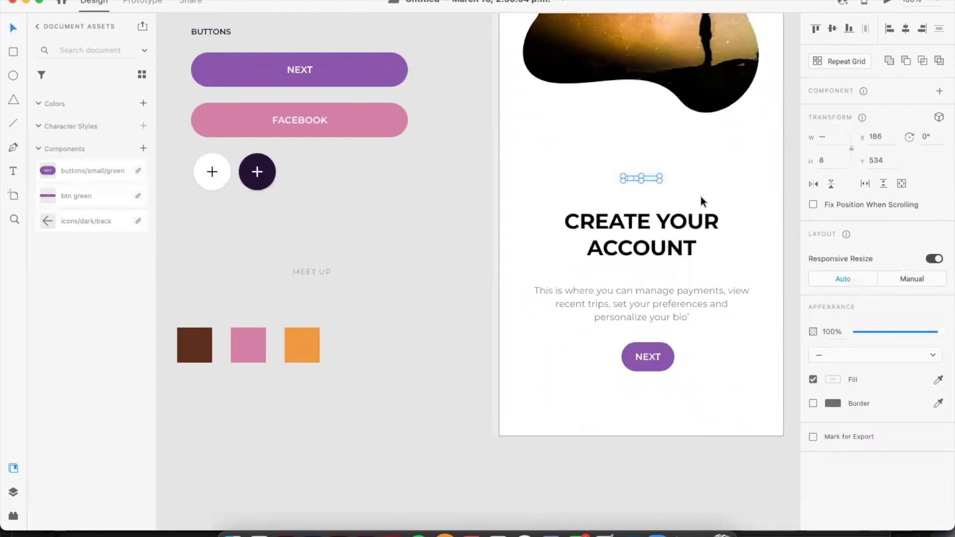
{"action": "left_click", "coordinate": [647, 179]}
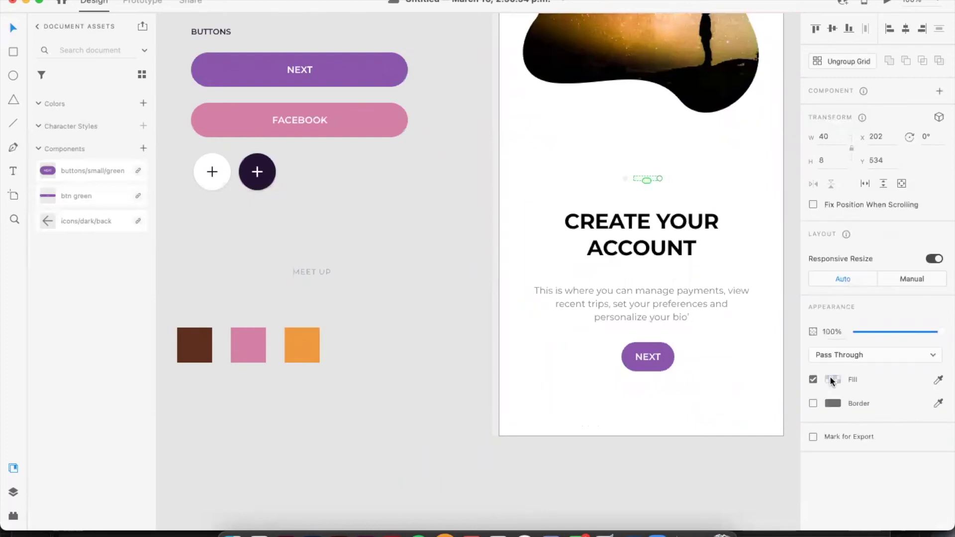
{"action": "left_click", "coordinate": [831, 379]}
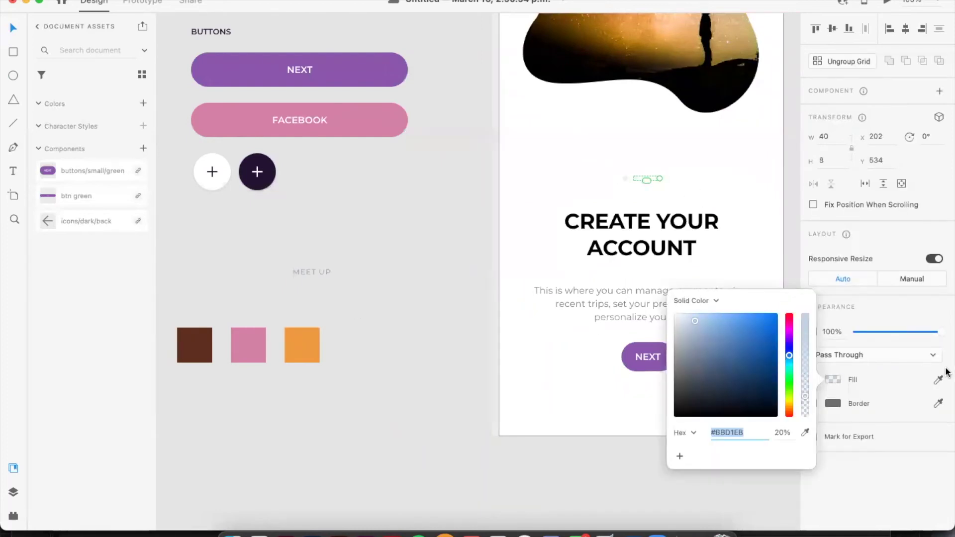
Add the brown, pink and orange fills of the three squares to the document's color assets
{"action": "left_click_drag", "start_coordinate": [359, 365], "coordinate": [178, 327]}
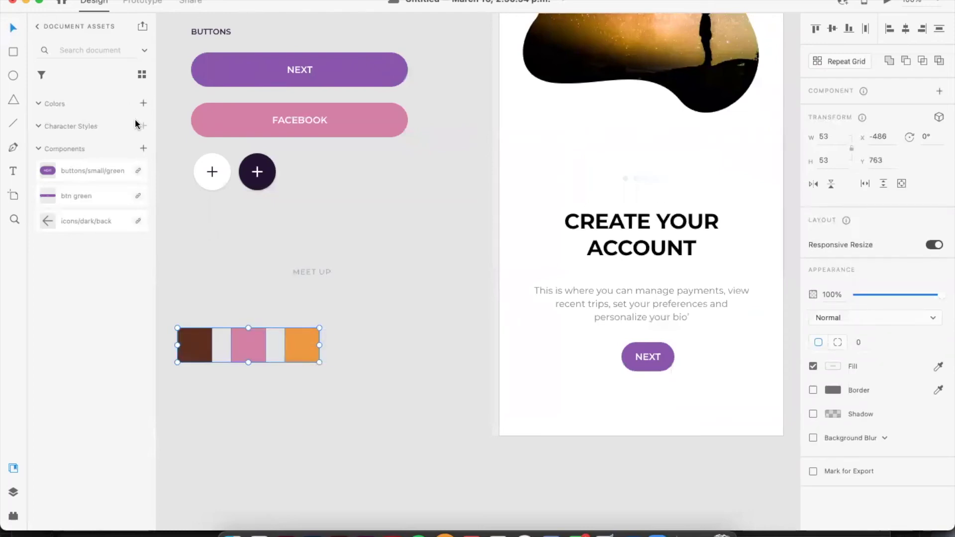
{"action": "left_click", "coordinate": [143, 104]}
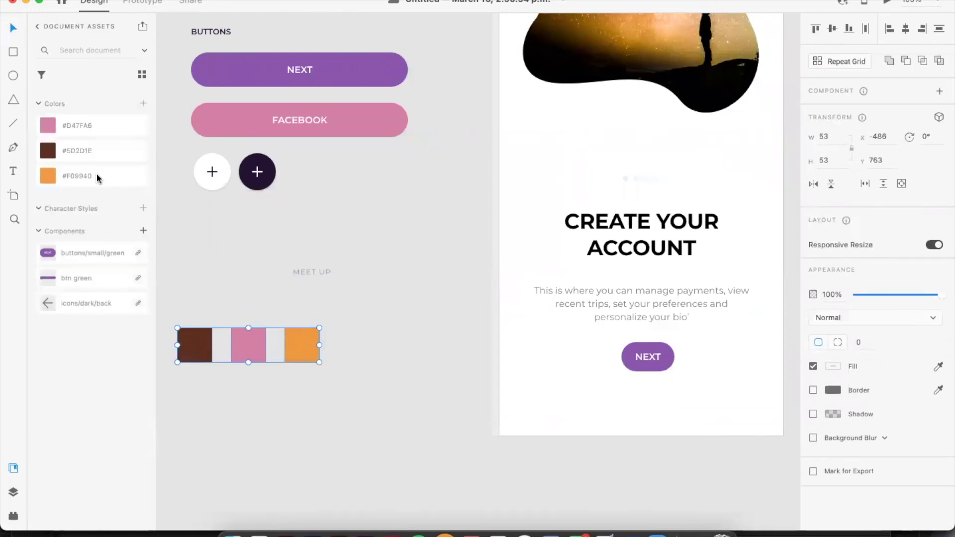
{"action": "left_click", "coordinate": [361, 349]}
Fill the three trailing pagination dots with the orange color asset #F09940
{"action": "left_click_drag", "start_coordinate": [591, 146], "coordinate": [628, 155]}
{"action": "left_click", "coordinate": [634, 157]}
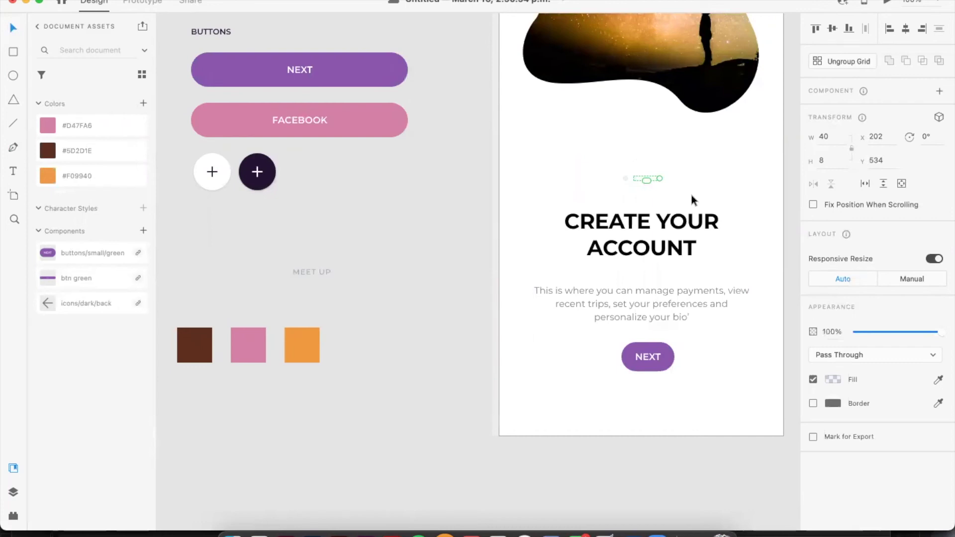
{"action": "left_click", "coordinate": [47, 171]}
{"action": "left_click", "coordinate": [641, 193]}
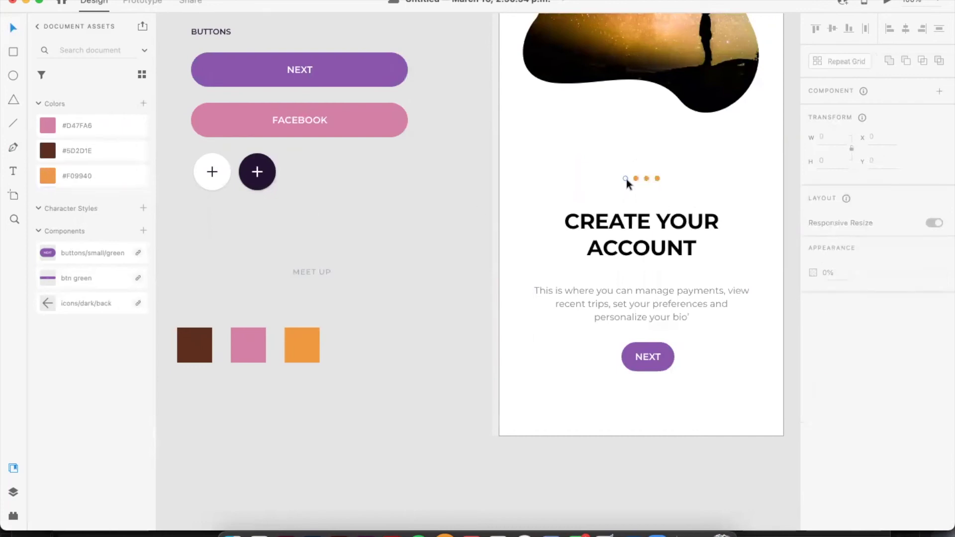
Fill the first pagination dot with the dark brown color asset #5D2D1E
{"action": "left_click", "coordinate": [48, 126]}
{"action": "left_click", "coordinate": [50, 149]}
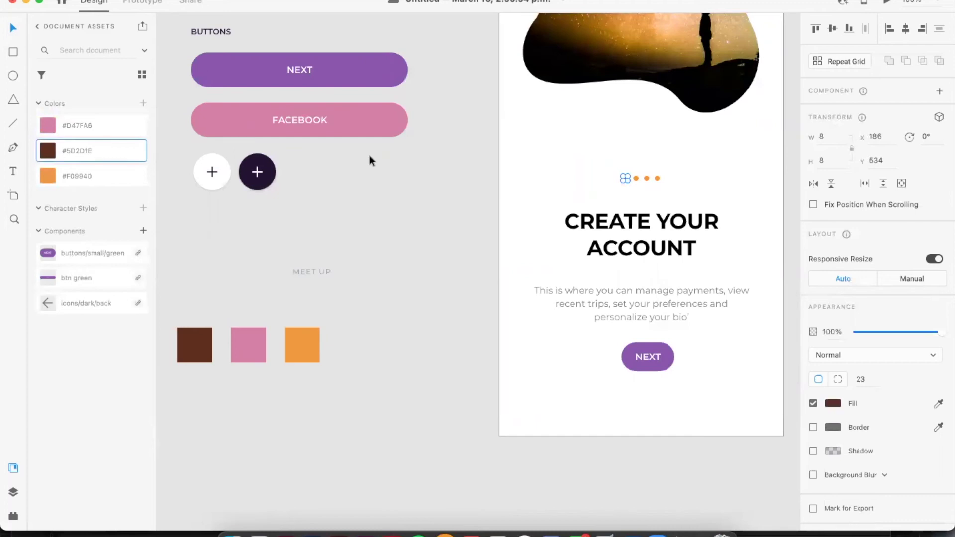
{"action": "left_click", "coordinate": [605, 145]}
Fill the three trailing pagination dots with the dark brown color asset #5D2D1E
{"action": "scroll", "coordinate": [607, 144], "scroll_direction": "right", "scroll_amount": 5}
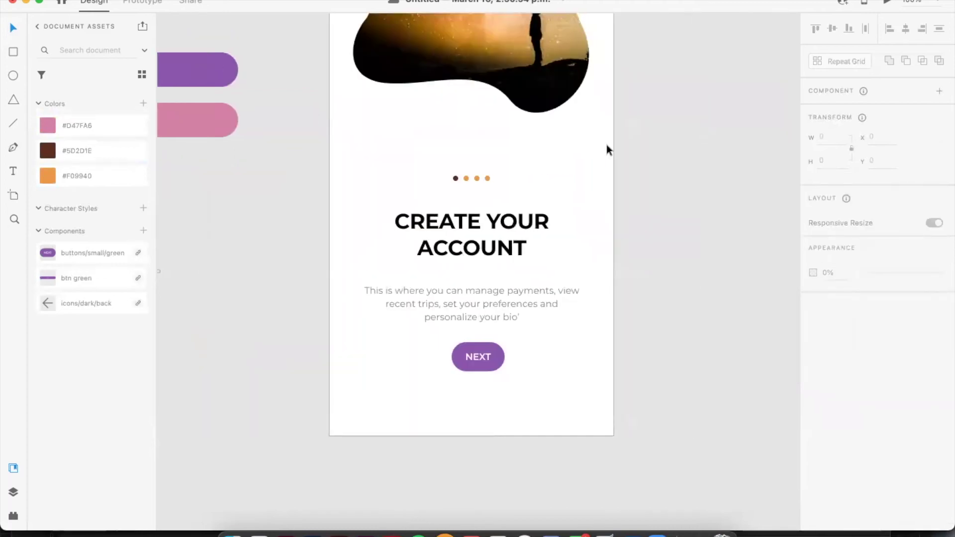
{"action": "scroll", "coordinate": [606, 144], "scroll_direction": "up", "scroll_amount": 3}
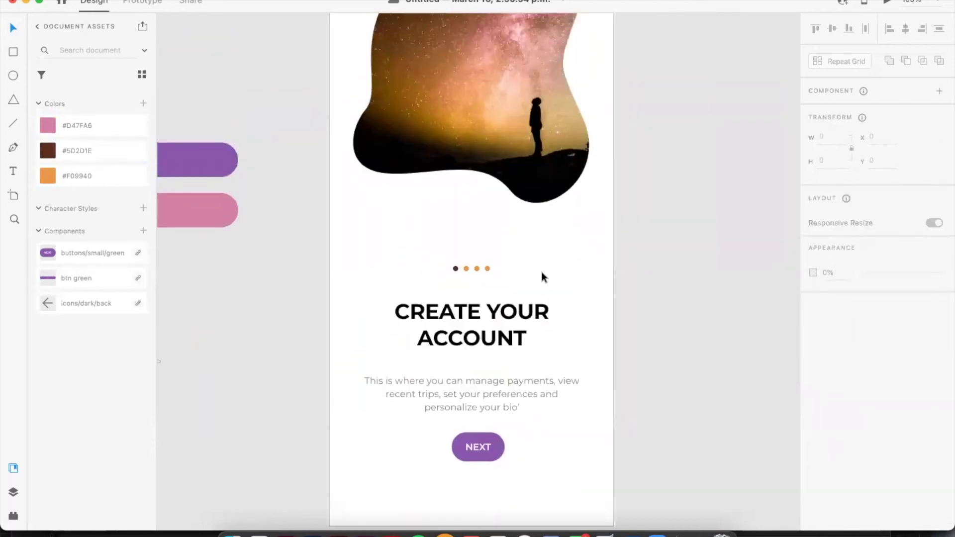
{"action": "left_click", "coordinate": [478, 269]}
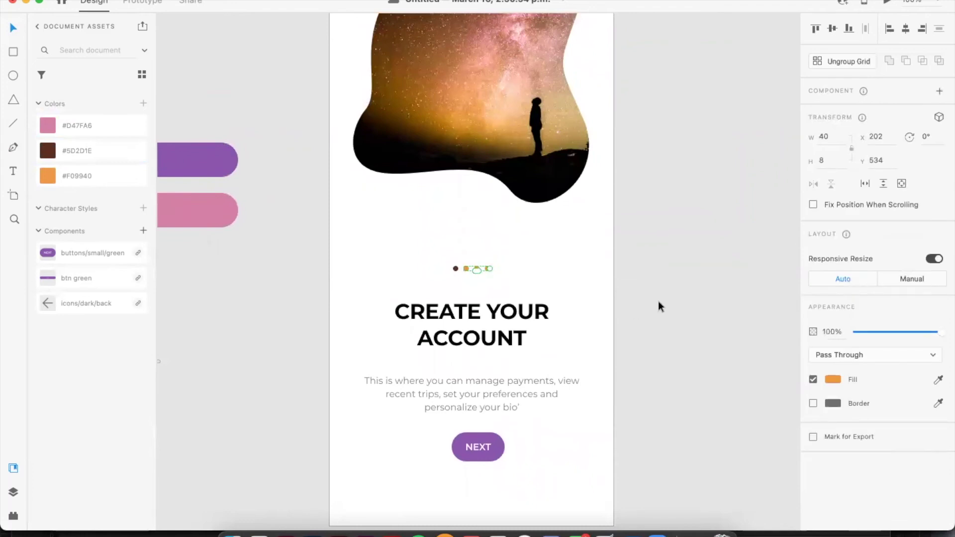
{"action": "left_click", "coordinate": [100, 144]}
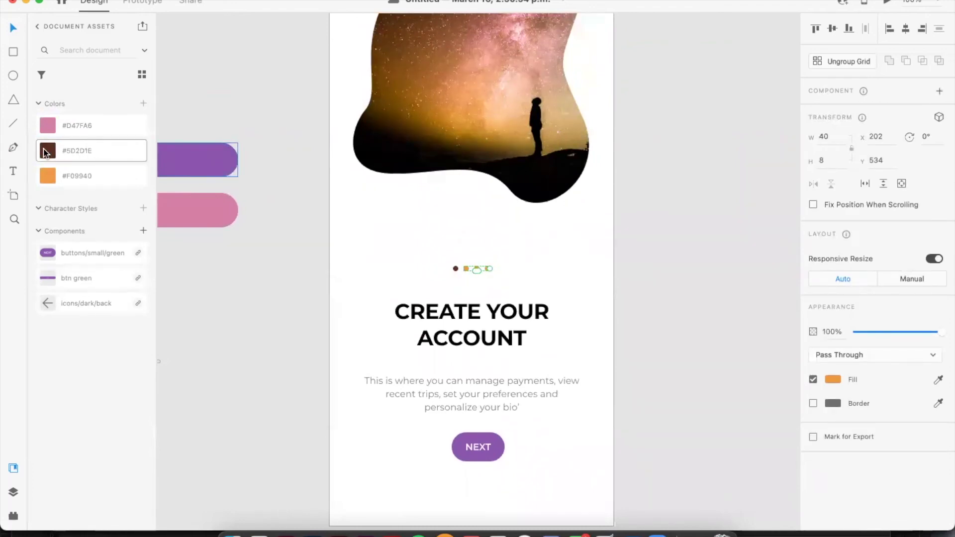
Lower the fill opacity of the three trailing pagination dots so they look paler than the first dot
{"action": "left_click", "coordinate": [832, 379]}
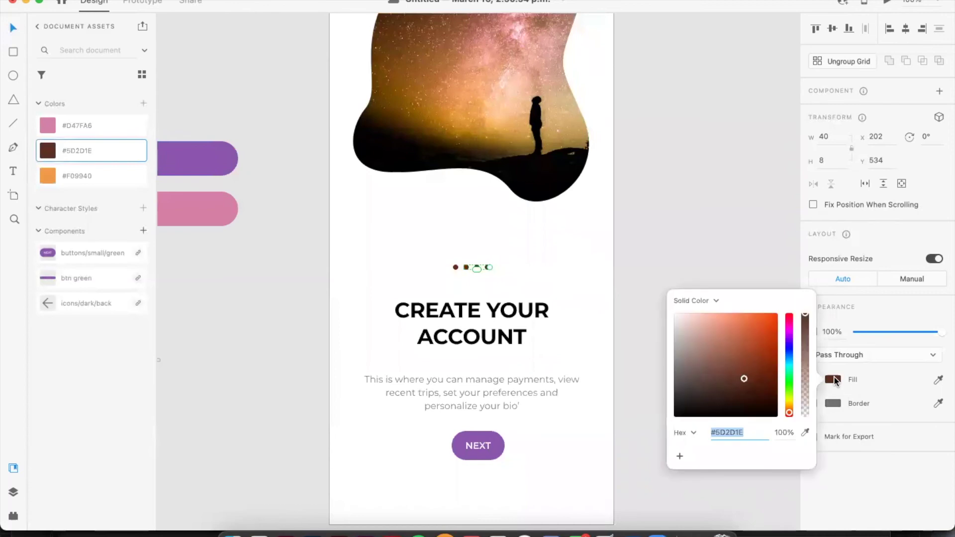
{"action": "left_click", "coordinate": [784, 432]}
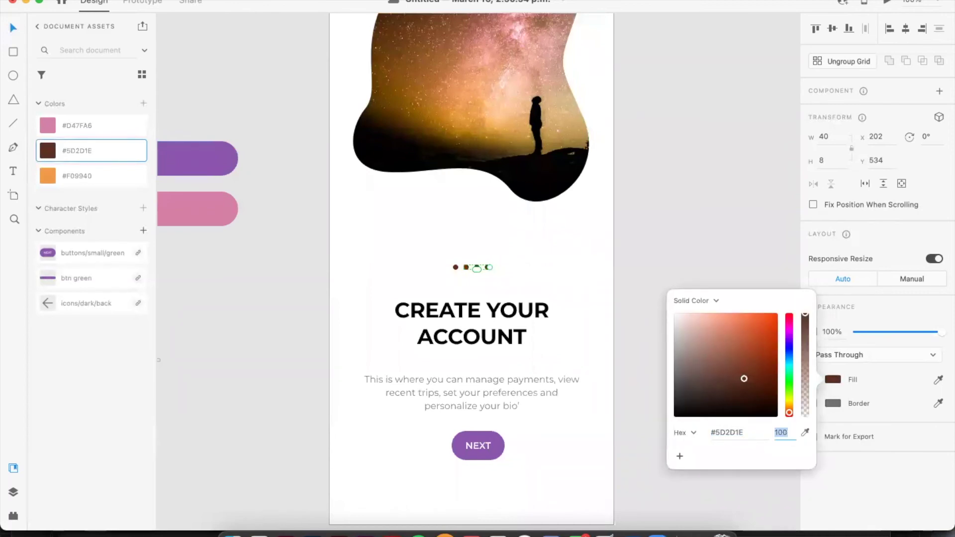
{"action": "key", "text": "Return"}
{"action": "left_click", "coordinate": [779, 433]}
{"action": "key", "text": "Return"}
{"action": "left_click", "coordinate": [598, 257]}
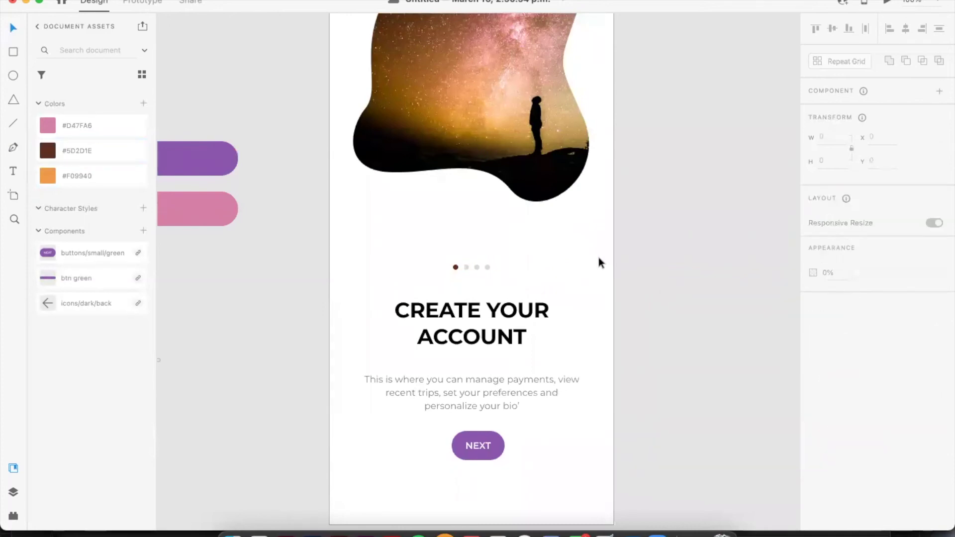
Place a copy of the pink FACEBOOK button on the artboard below the small NEXT button, at X 51, Y 848
{"action": "scroll", "coordinate": [598, 243], "scroll_direction": "right", "scroll_amount": 1}
{"action": "scroll", "coordinate": [597, 243], "scroll_direction": "down", "scroll_amount": 2}
{"action": "scroll", "coordinate": [597, 243], "scroll_direction": "down", "scroll_amount": 3}
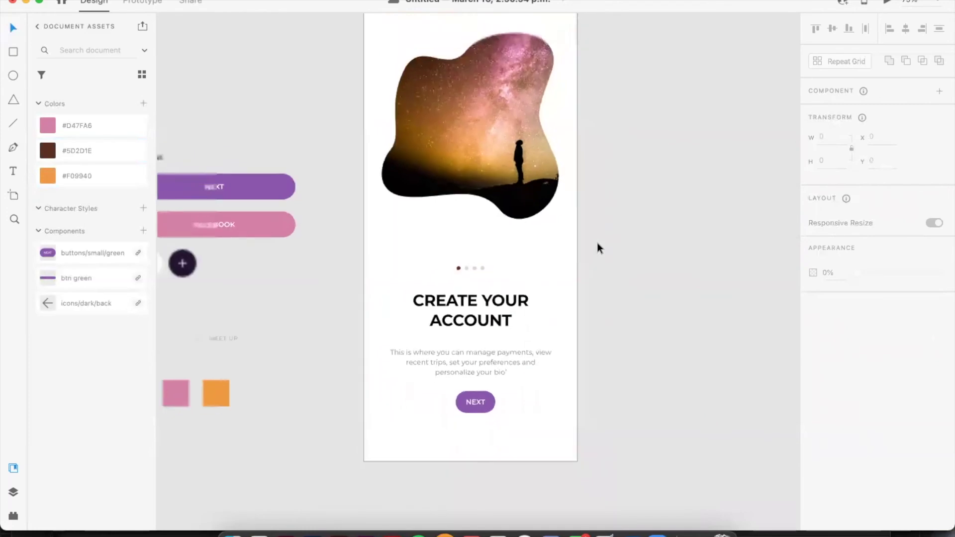
{"action": "scroll", "coordinate": [609, 258], "scroll_direction": "up", "scroll_amount": 1}
{"action": "scroll", "coordinate": [609, 259], "scroll_direction": "down", "scroll_amount": 1}
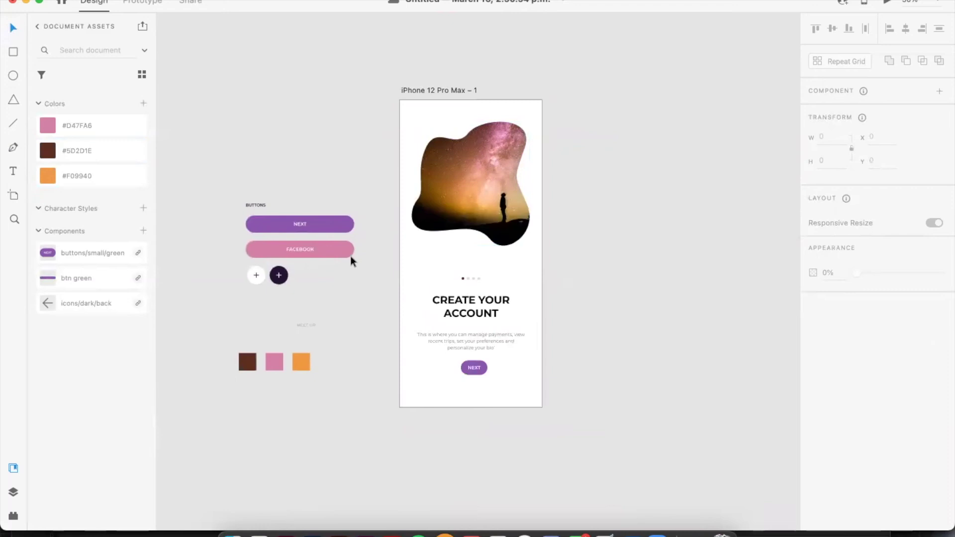
{"action": "left_click", "coordinate": [337, 252]}
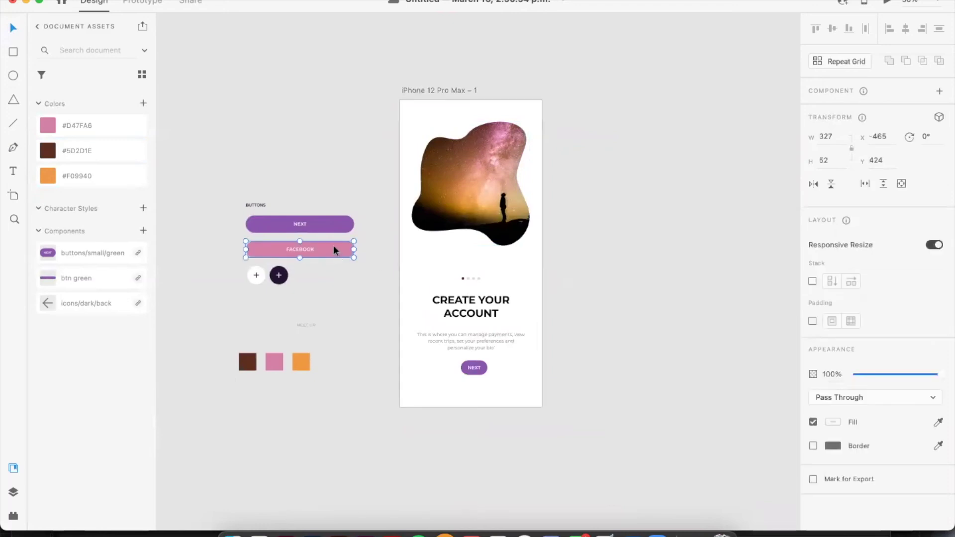
{"action": "left_click_drag", "start_coordinate": [334, 251], "coordinate": [503, 384]}
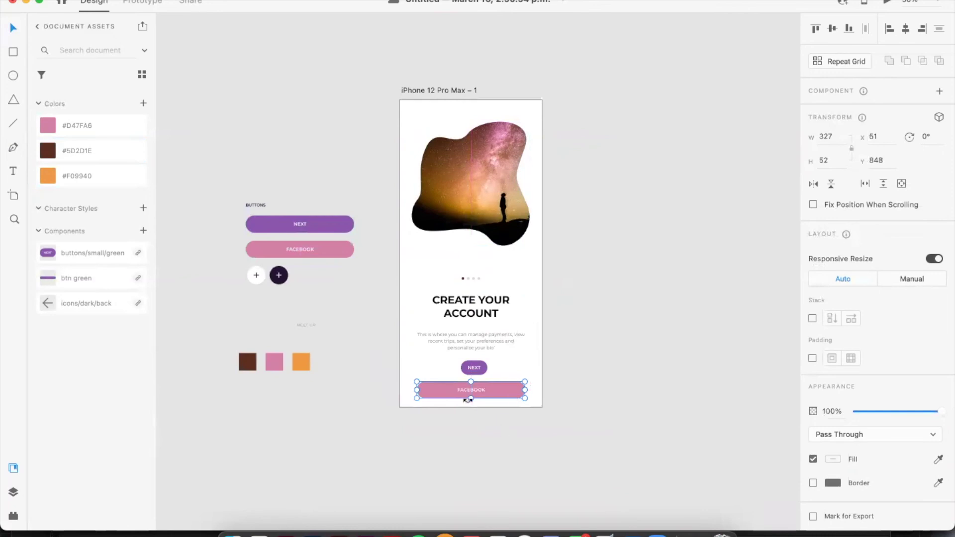
Change the label of the copied pink button on the artboard to BOOK NOW
{"action": "double_click", "coordinate": [480, 388]}
{"action": "double_click", "coordinate": [480, 390]}
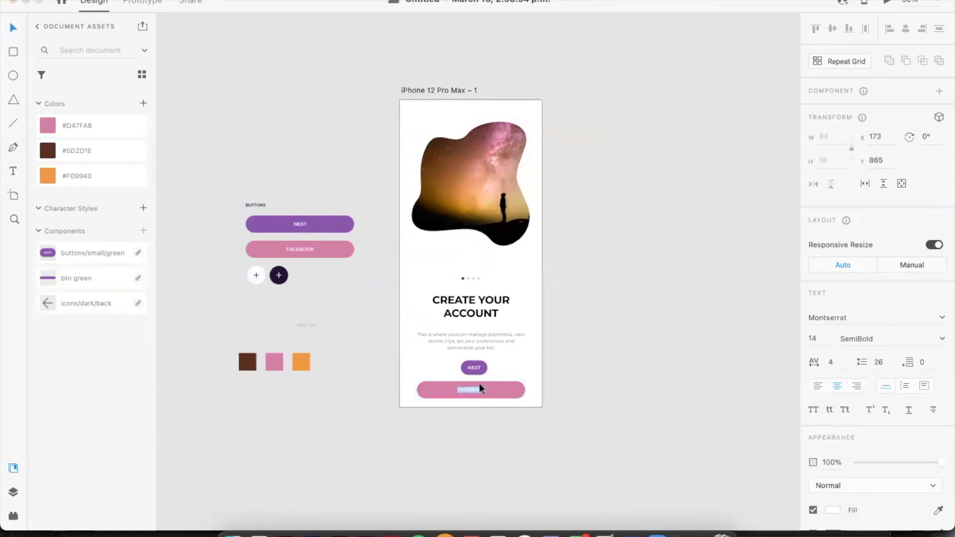
{"action": "type", "text": "BOOK NOW"}
{"action": "key", "text": "Escape"}
{"action": "key", "text": "Escape"}
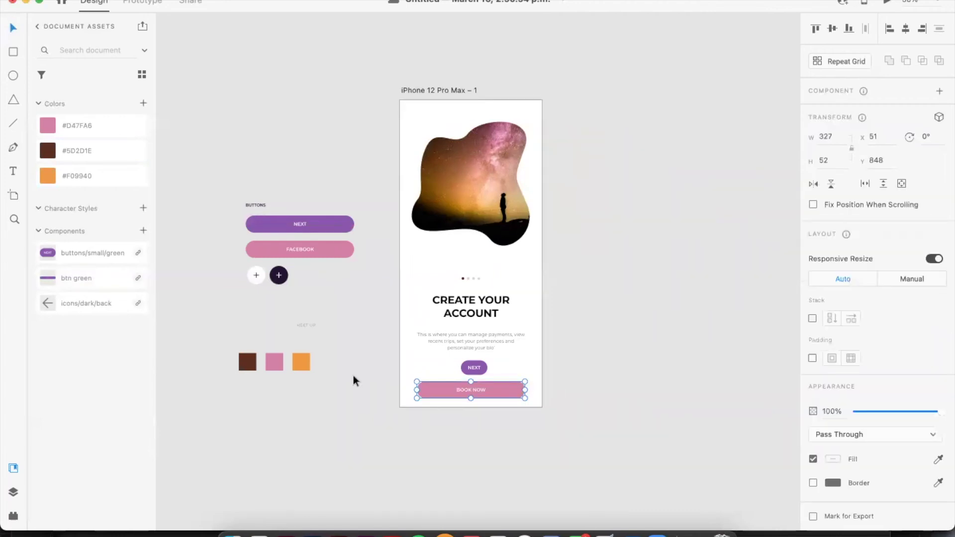
Fill the BOOK NOW button on the artboard with the orange color asset #F09940
{"action": "left_click", "coordinate": [48, 176]}
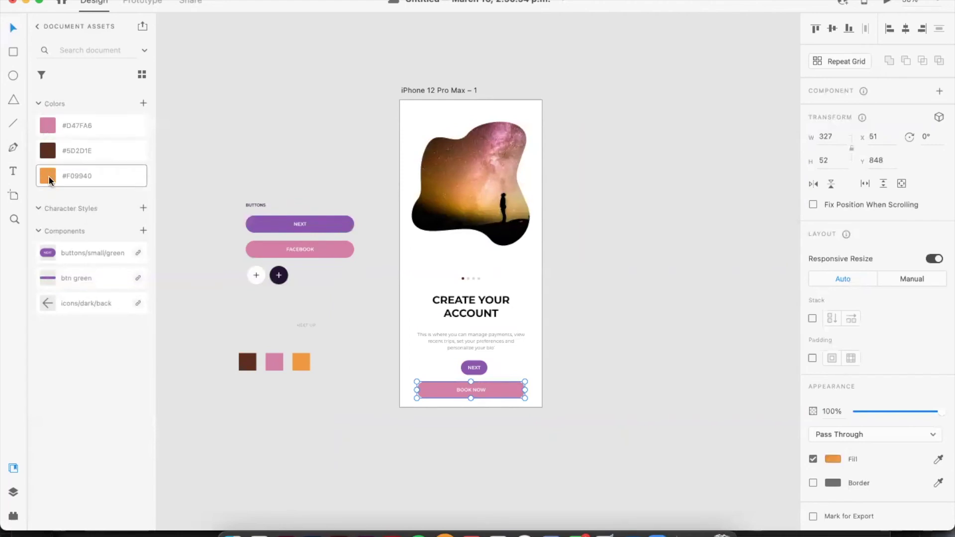
{"action": "key", "text": "super+z"}
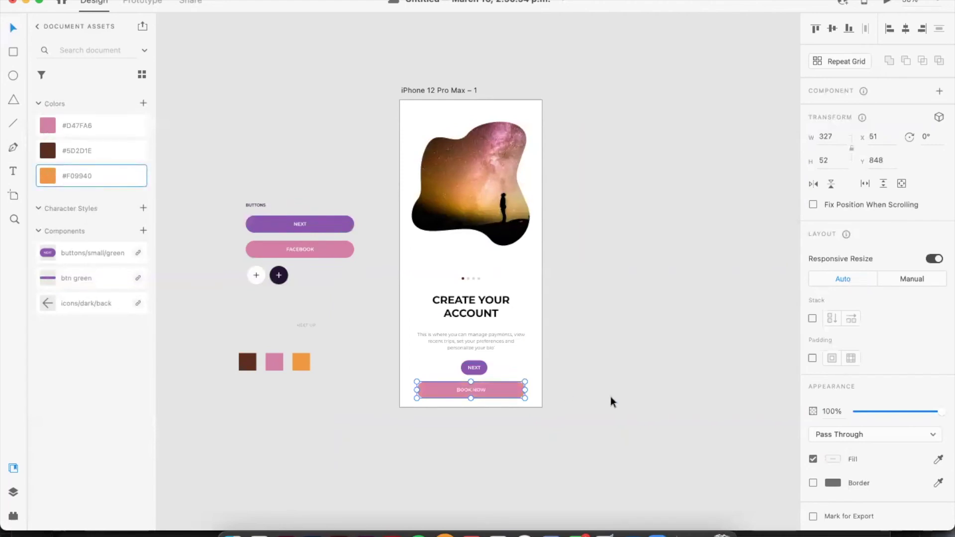
{"action": "left_click", "coordinate": [497, 389]}
{"action": "left_click", "coordinate": [49, 174]}
{"action": "left_click", "coordinate": [648, 398]}
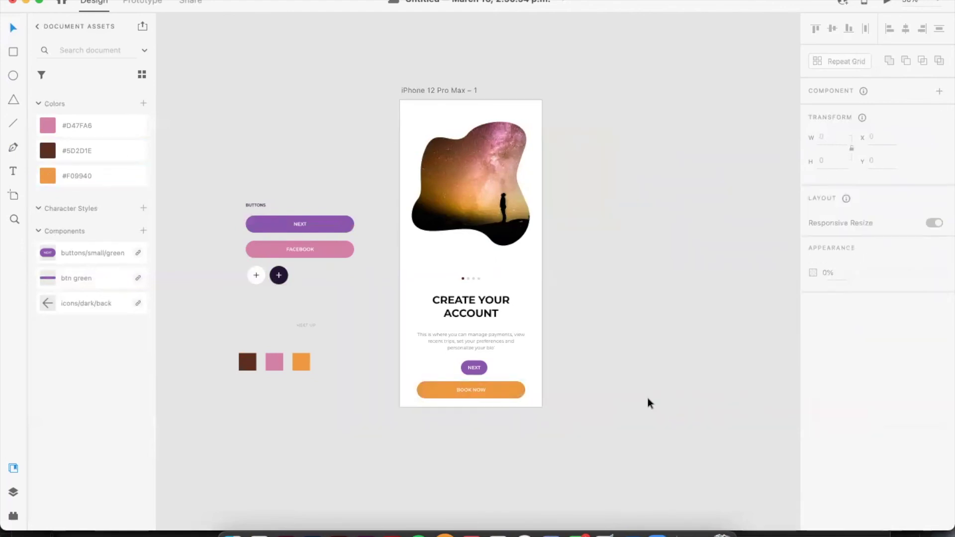
Center-align the pagination dots, heading, paragraph, small NEXT button and BOOK NOW button horizontally with one another
{"action": "key", "text": "super+equal"}
{"action": "left_click_drag", "start_coordinate": [555, 437], "coordinate": [624, 216]}
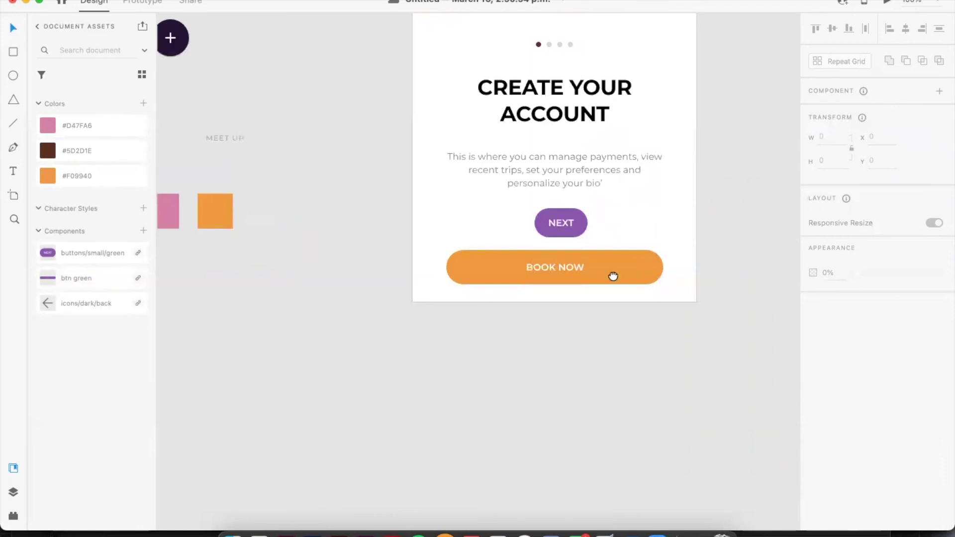
{"action": "scroll", "coordinate": [610, 286], "scroll_direction": "up", "scroll_amount": 3}
{"action": "left_click_drag", "start_coordinate": [426, 136], "coordinate": [667, 375]}
{"action": "key", "text": "Escape"}
{"action": "left_click_drag", "start_coordinate": [495, 105], "coordinate": [607, 142]}
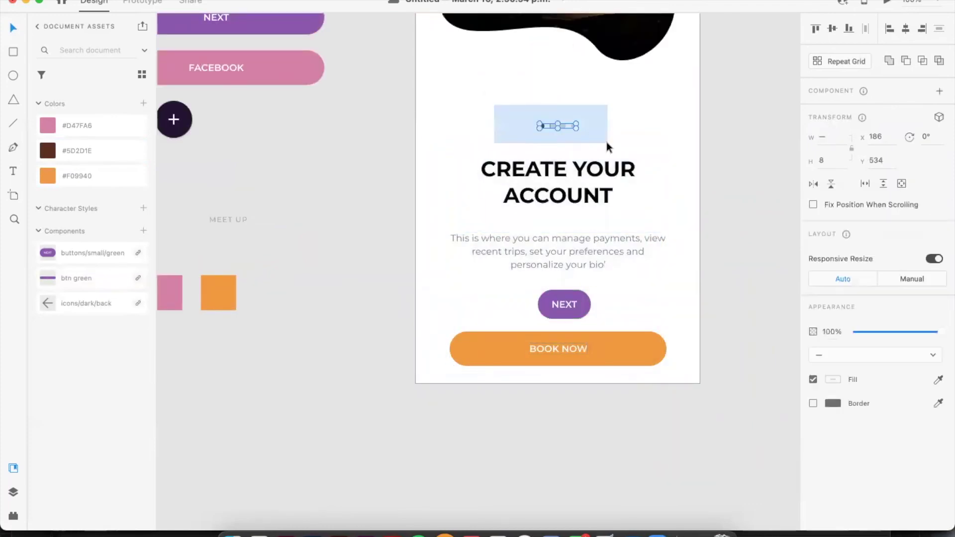
{"action": "left_click_drag", "start_coordinate": [505, 113], "coordinate": [603, 145]}
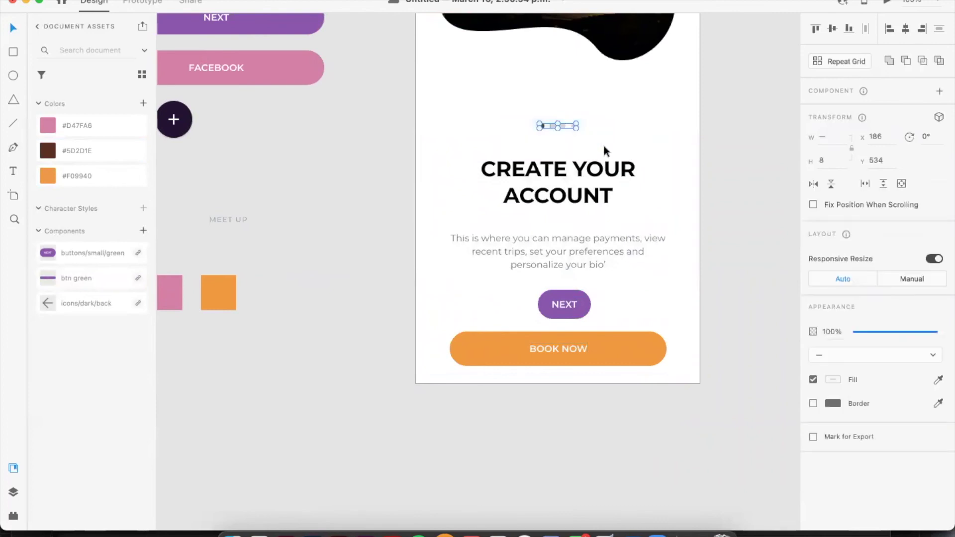
{"action": "left_click", "coordinate": [564, 301]}
{"action": "left_click", "coordinate": [513, 125]}
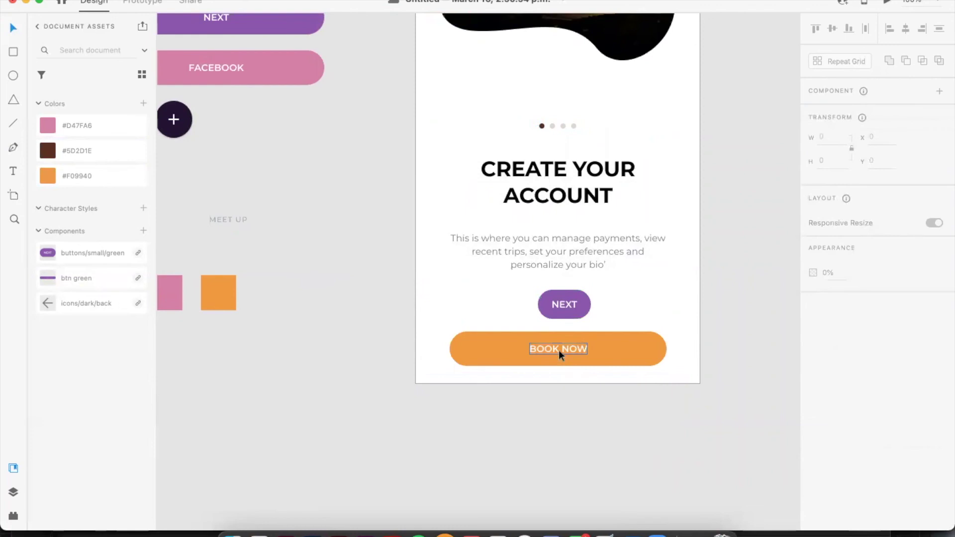
{"action": "left_click", "coordinate": [559, 350]}
{"action": "left_click", "coordinate": [622, 342]}
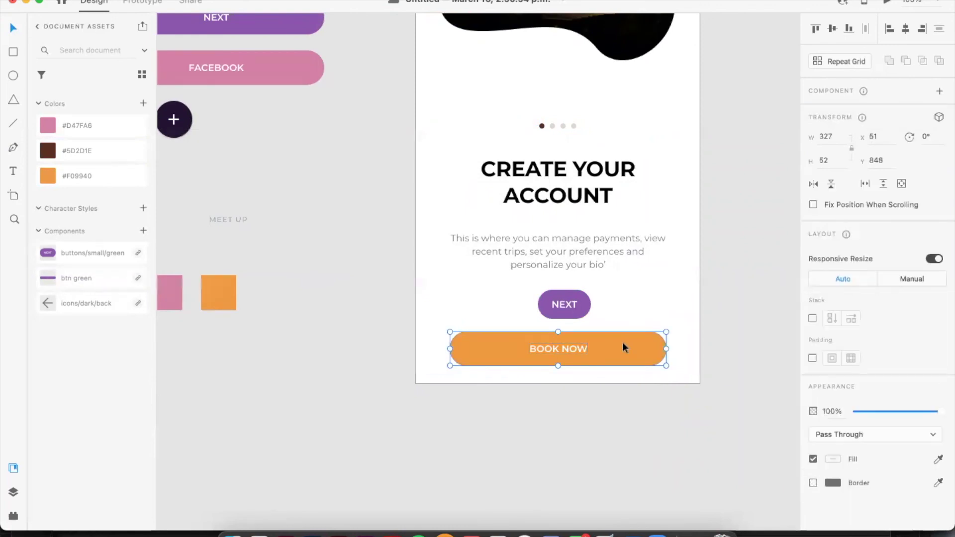
{"action": "left_click", "coordinate": [571, 306]}
{"action": "left_click_drag", "start_coordinate": [590, 403], "coordinate": [542, 105]}
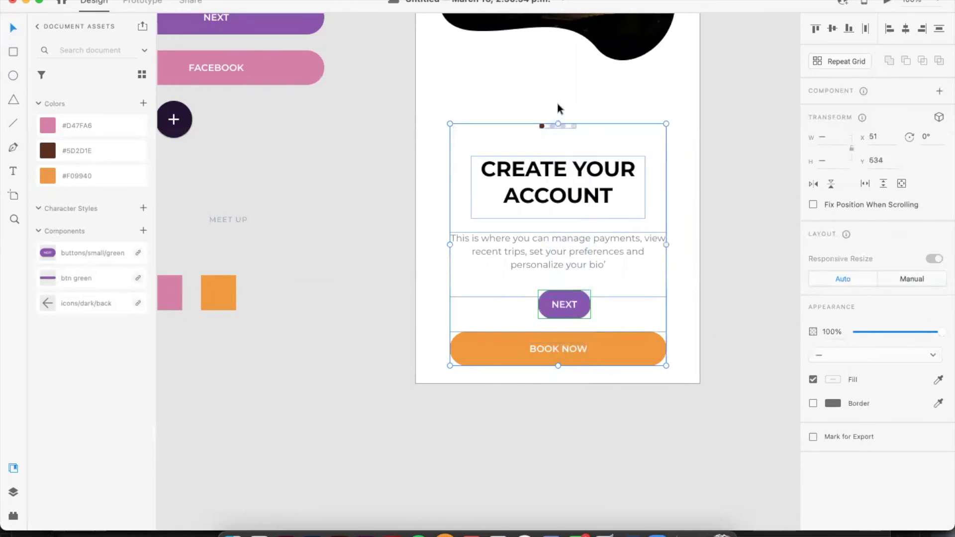
{"action": "left_click", "coordinate": [906, 29]}
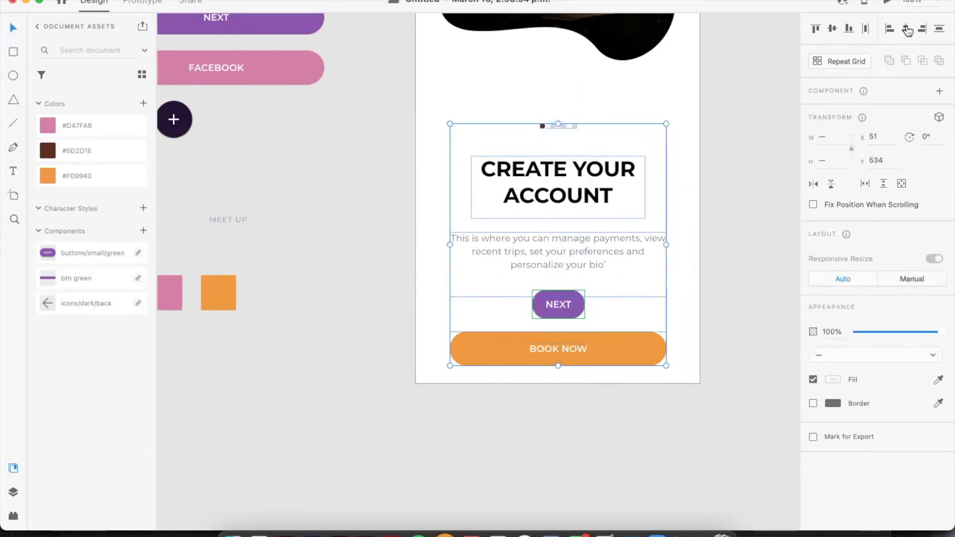
Move the aligned dots, text and buttons up together to Y 499, and shift BOOK NOW slightly lower to widen its gap from NEXT
{"action": "left_click_drag", "start_coordinate": [608, 197], "coordinate": [601, 178]}
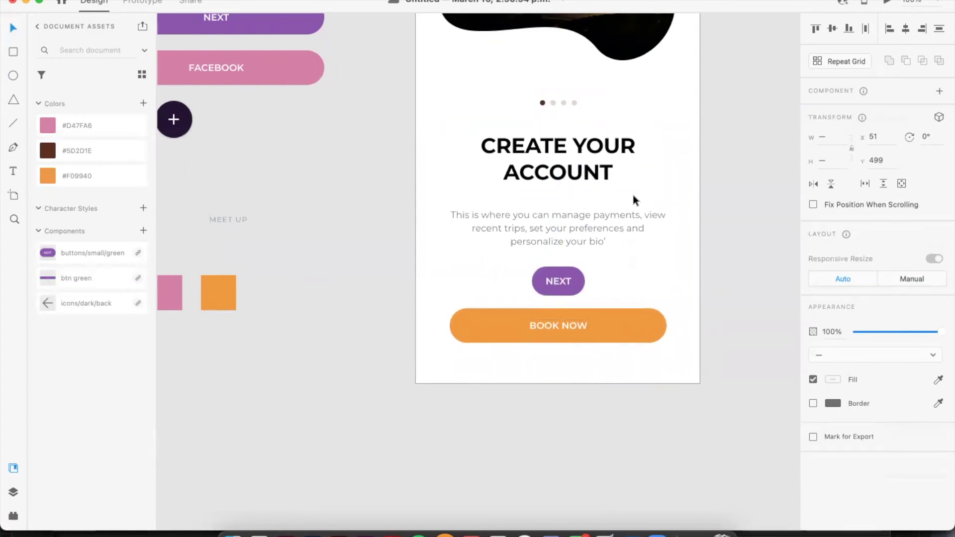
{"action": "left_click", "coordinate": [721, 294]}
{"action": "key", "text": "super+minus"}
{"action": "left_click_drag", "start_coordinate": [584, 315], "coordinate": [585, 322]}
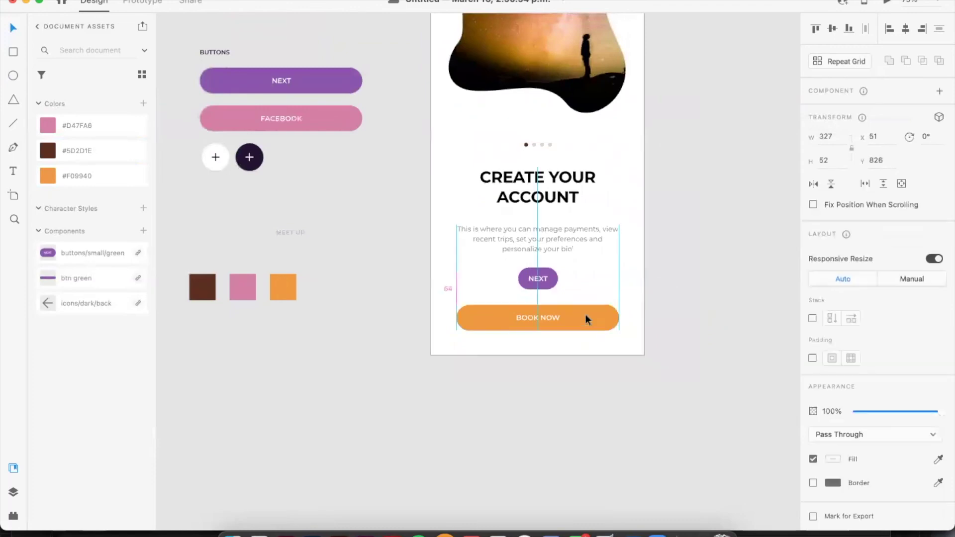
{"action": "left_click", "coordinate": [696, 344]}
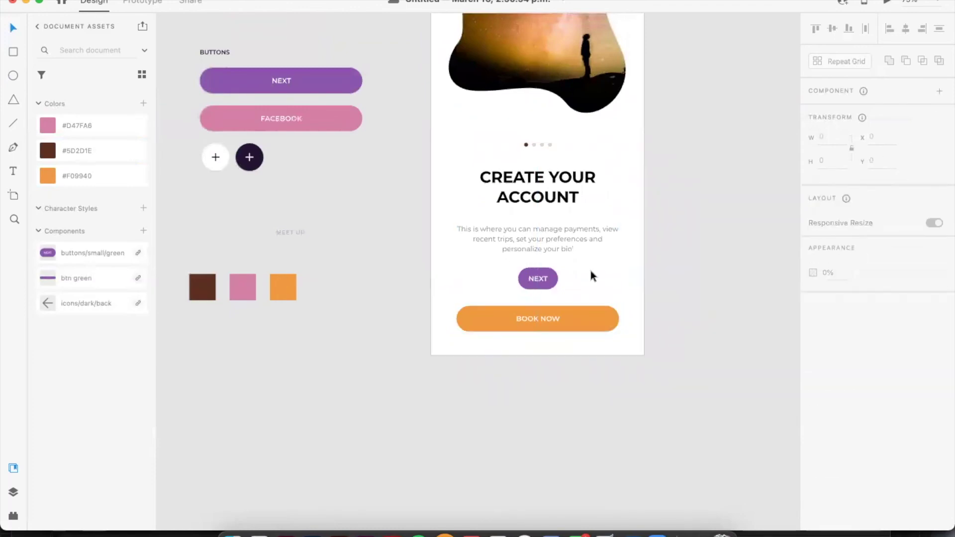
Fill the small NEXT button on the artboard with the pink color asset #D47FA6
{"action": "left_click", "coordinate": [553, 277]}
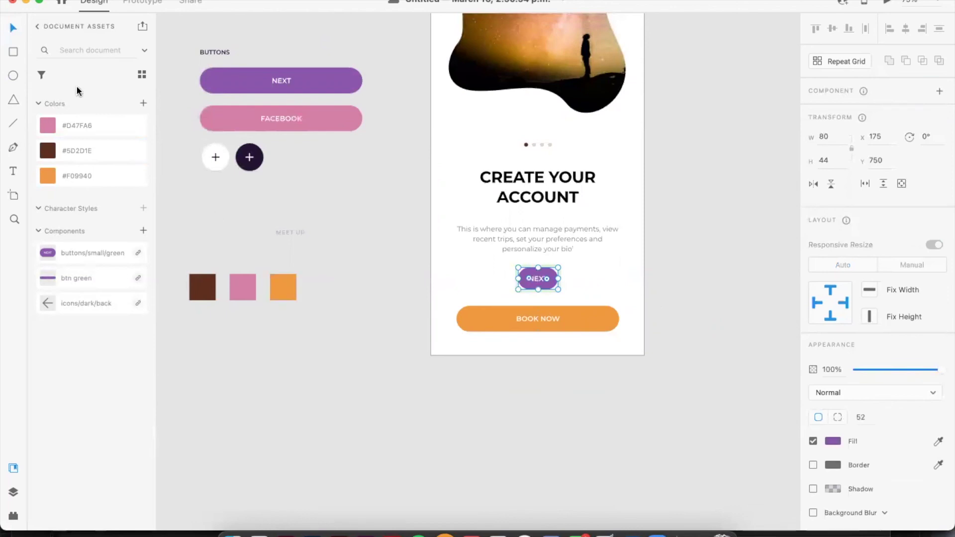
{"action": "left_click", "coordinate": [49, 127]}
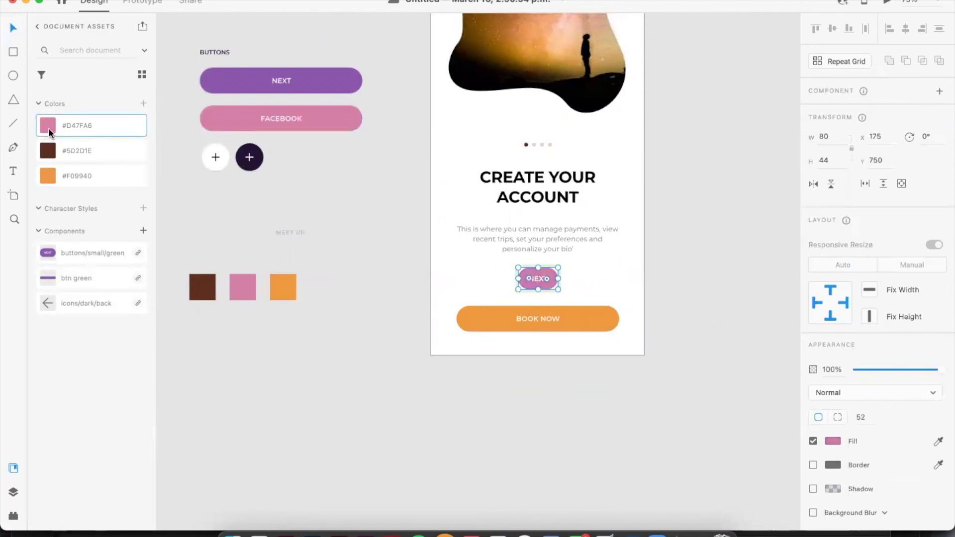
{"action": "left_click", "coordinate": [660, 269]}
Look over the whole account-creation artboard and the reference buttons and color swatches beside it
{"action": "scroll", "coordinate": [671, 202], "scroll_direction": "up", "scroll_amount": 5}
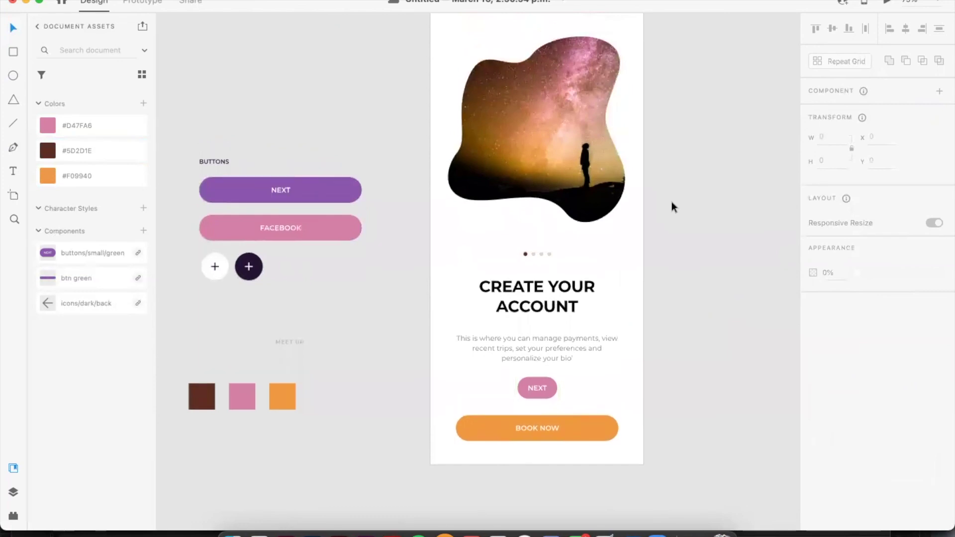
{"action": "scroll", "coordinate": [672, 201], "scroll_direction": "right", "scroll_amount": 4}
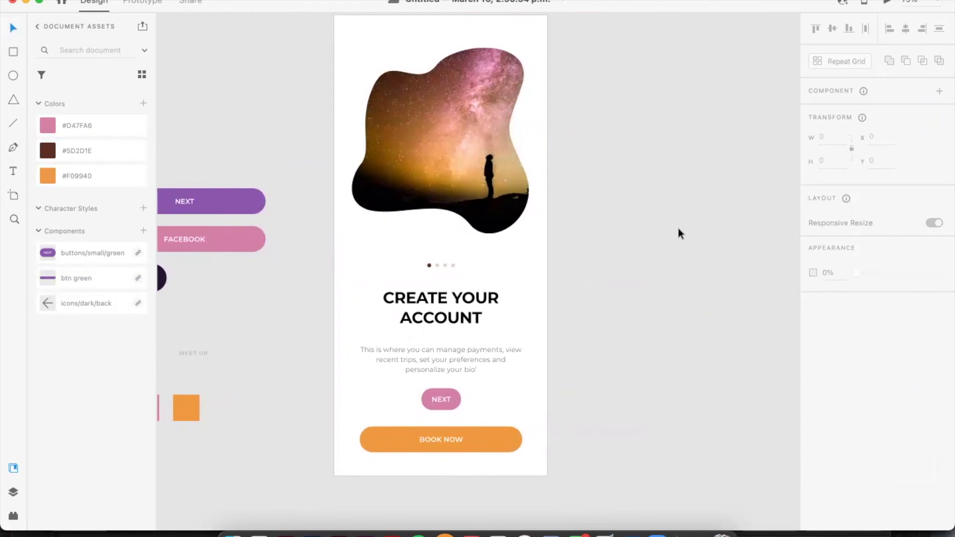
{"action": "scroll", "coordinate": [678, 229], "scroll_direction": "up", "scroll_amount": 3}
{"action": "scroll", "coordinate": [678, 229], "scroll_direction": "left", "scroll_amount": 4}
{"action": "scroll", "coordinate": [476, 203], "scroll_direction": "left", "scroll_amount": 6}
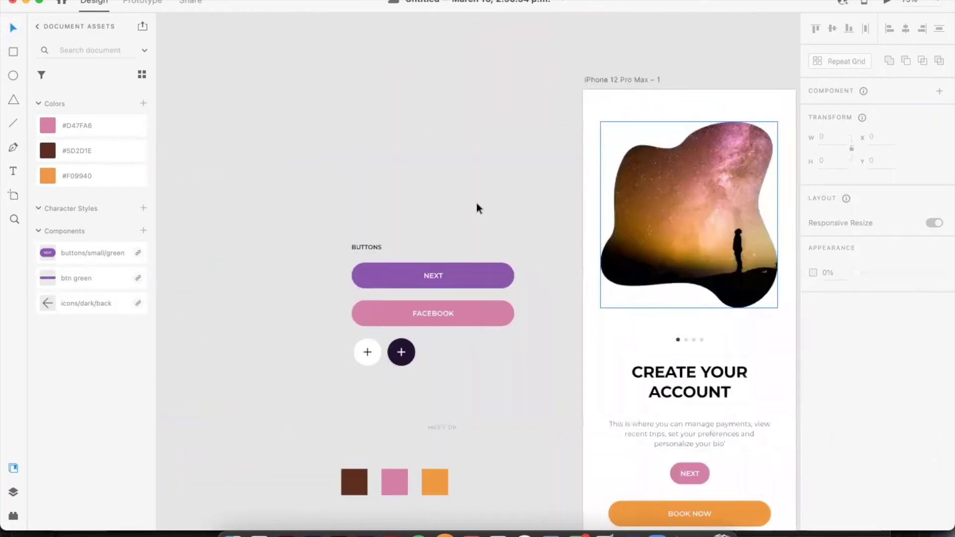
{"action": "scroll", "coordinate": [477, 203], "scroll_direction": "left", "scroll_amount": 2}
{"action": "scroll", "coordinate": [476, 203], "scroll_direction": "right", "scroll_amount": 4}
{"action": "scroll", "coordinate": [477, 203], "scroll_direction": "down", "scroll_amount": 3}
{"action": "scroll", "coordinate": [477, 203], "scroll_direction": "up", "scroll_amount": 4}
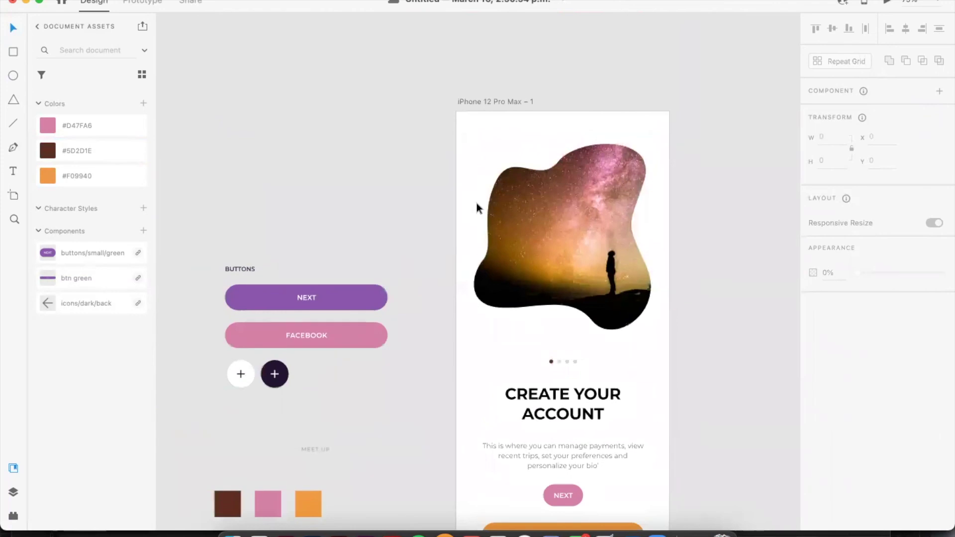
{"action": "scroll", "coordinate": [476, 203], "scroll_direction": "up", "scroll_amount": 2}
Switch to xd-resources-social-meet-up-ui.xd and copy the dark back arrow at the end of the last icon row on Basic Elements 01
{"action": "left_click", "coordinate": [237, 1]}
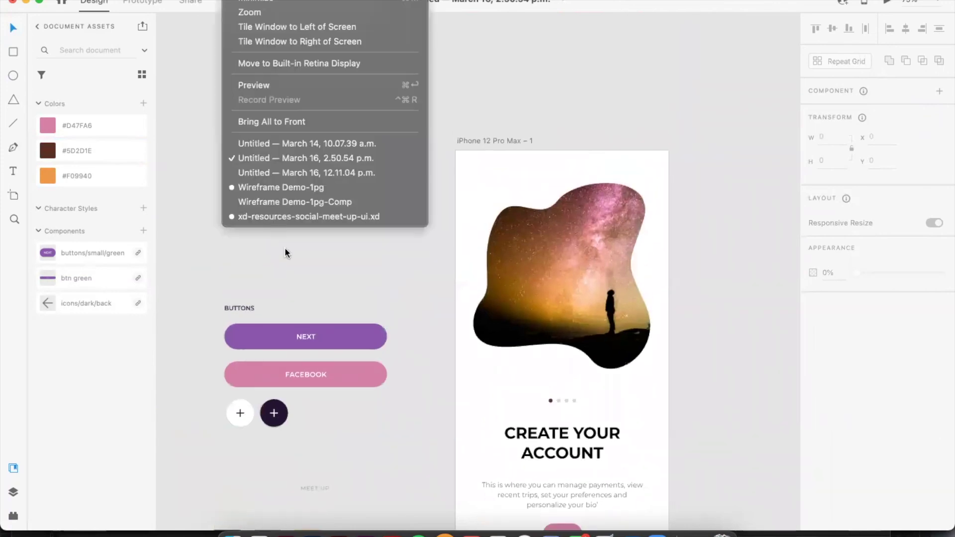
{"action": "left_click", "coordinate": [288, 217]}
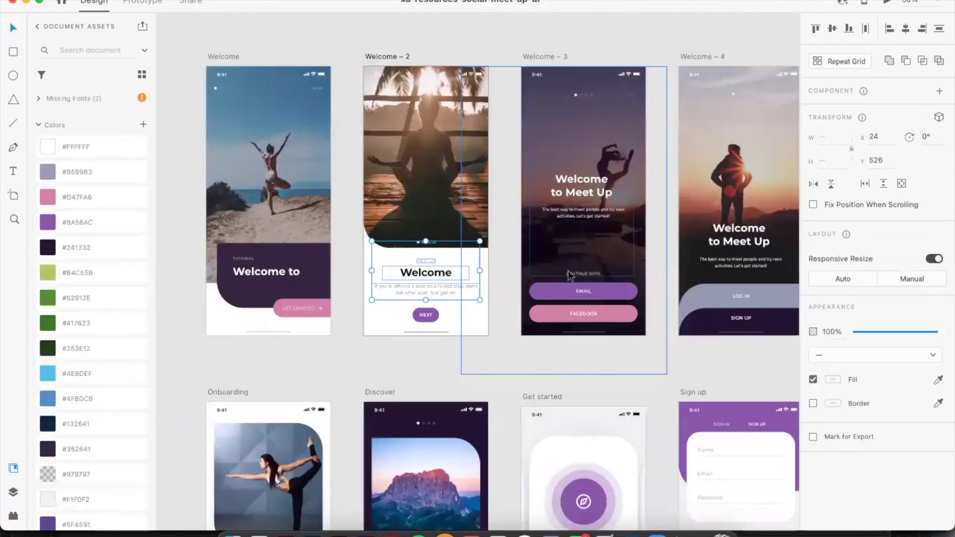
{"action": "scroll", "coordinate": [568, 271], "scroll_direction": "left", "scroll_amount": 10}
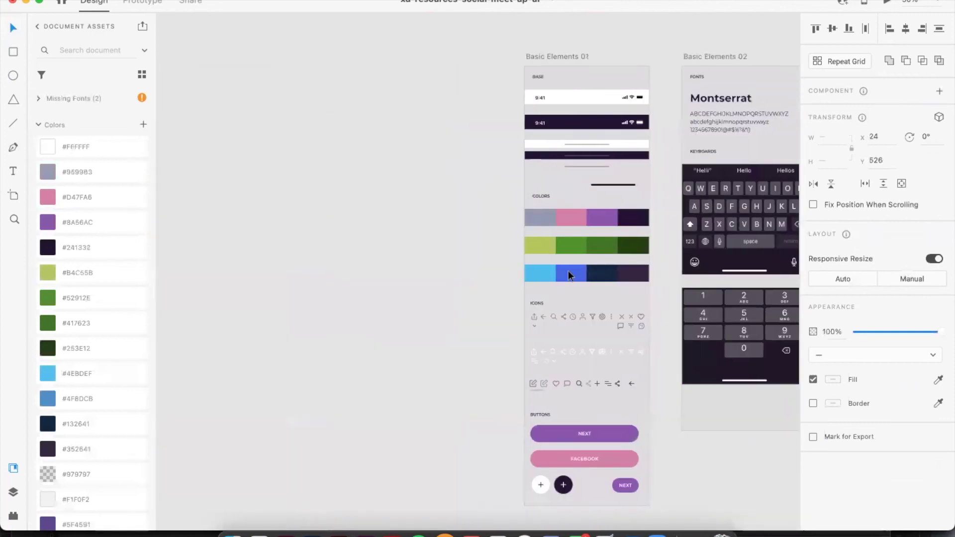
{"action": "left_click", "coordinate": [547, 316]}
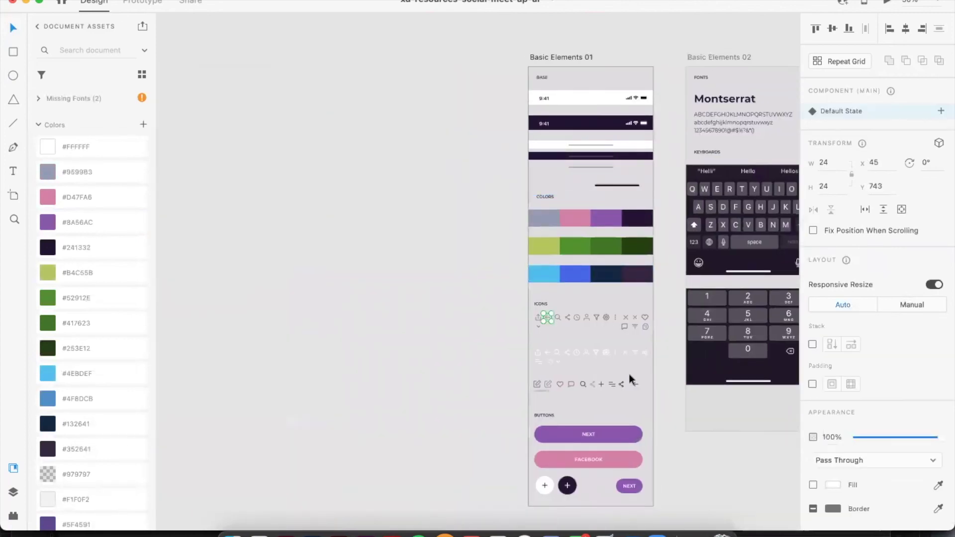
{"action": "left_click", "coordinate": [637, 383]}
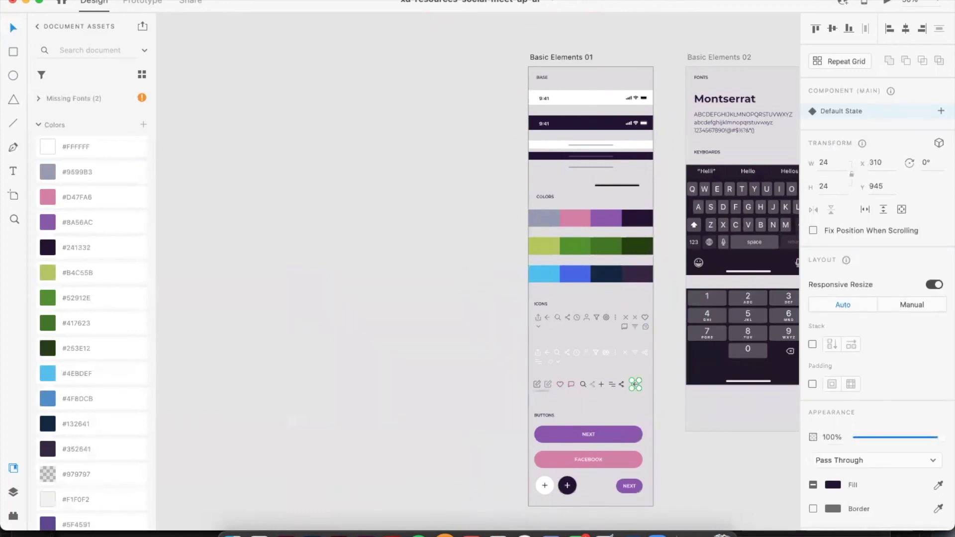
Paste the back arrow into the untitled document of March 16, 2.50.54 p.m. and place it above the blob at X 32, Y 53
{"action": "left_click", "coordinate": [239, 0]}
{"action": "left_click", "coordinate": [298, 158]}
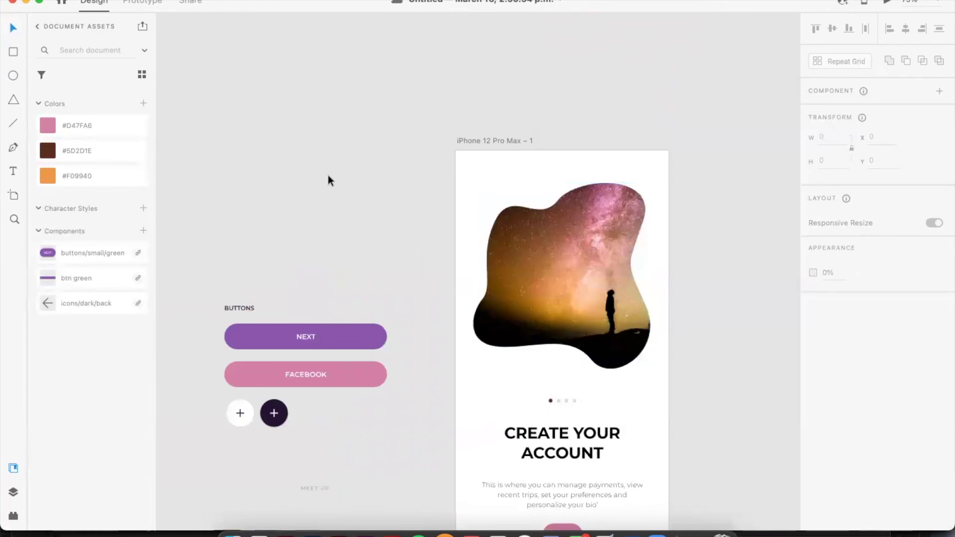
{"action": "key", "text": "super+v"}
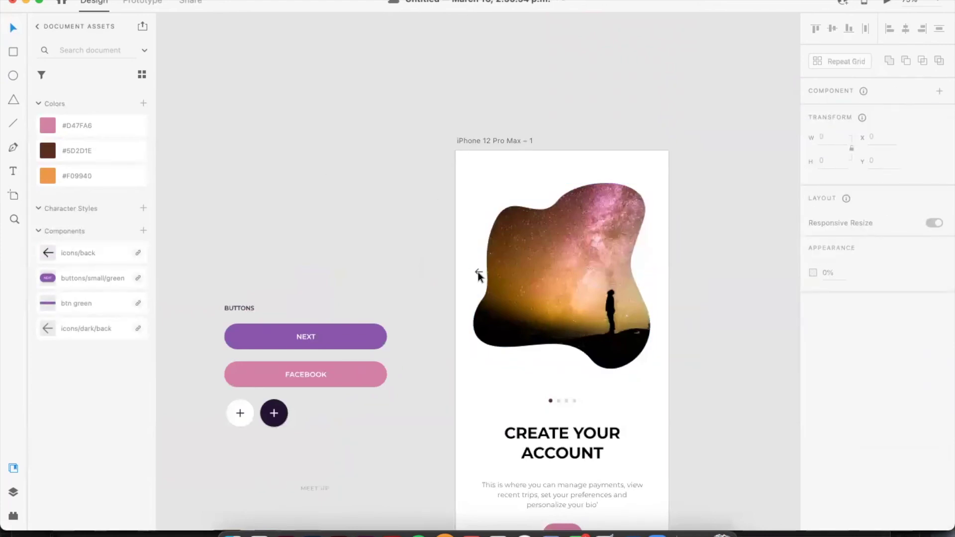
{"action": "left_click_drag", "start_coordinate": [478, 270], "coordinate": [469, 182]}
{"action": "left_click", "coordinate": [476, 271]}
{"action": "left_click", "coordinate": [479, 272]}
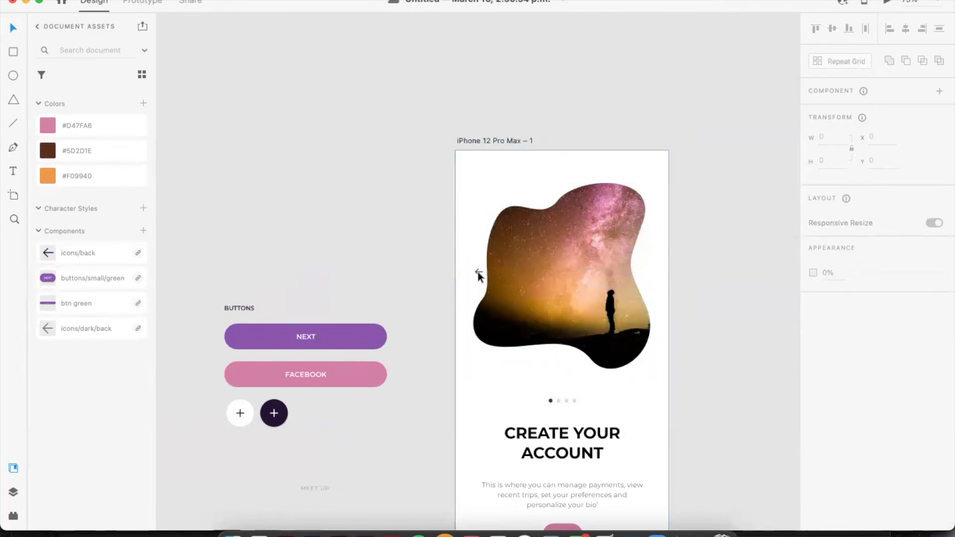
{"action": "scroll", "coordinate": [478, 271], "scroll_direction": "up", "scroll_amount": 5}
{"action": "left_click_drag", "start_coordinate": [478, 277], "coordinate": [471, 35]}
{"action": "key", "text": "super+minus"}
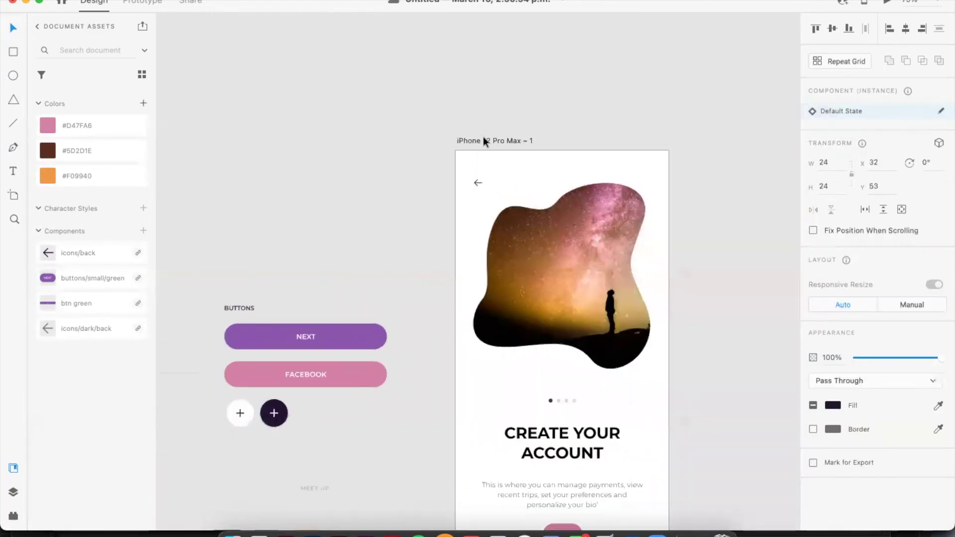
Move the back arrow closer to the artboard's upper-left corner, to X 23, Y 22
{"action": "left_click", "coordinate": [420, 184]}
{"action": "left_click", "coordinate": [477, 185]}
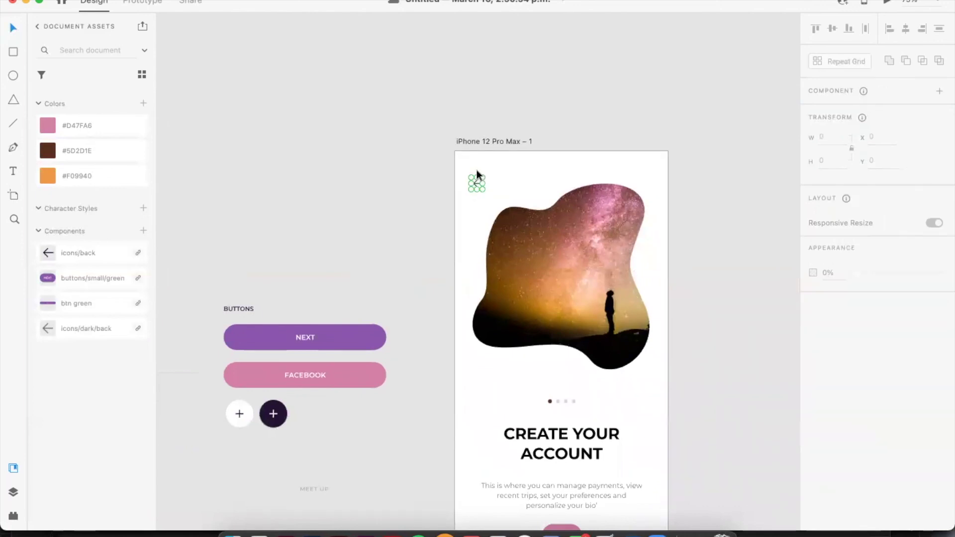
{"action": "left_click", "coordinate": [482, 188]}
{"action": "left_click", "coordinate": [477, 174]}
{"action": "left_click", "coordinate": [475, 186]}
{"action": "left_click", "coordinate": [476, 184]}
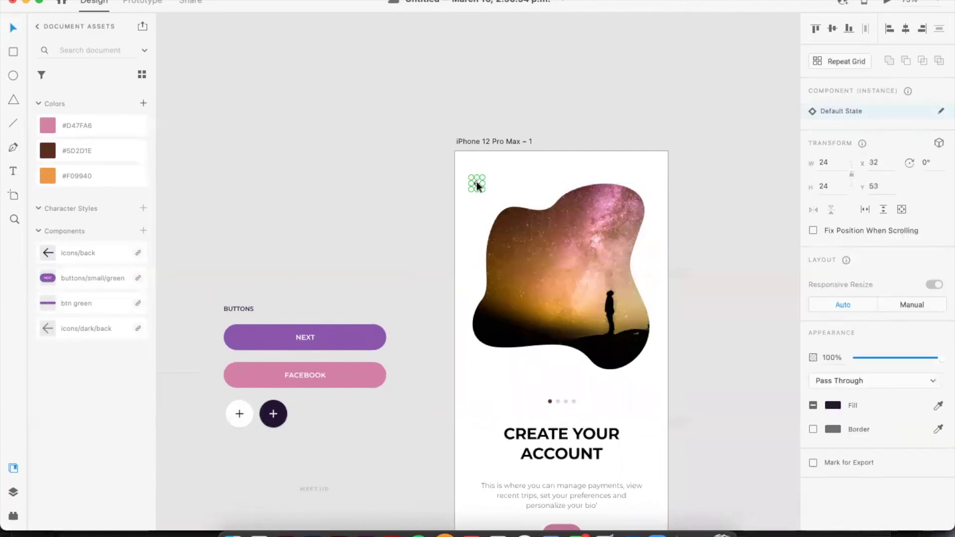
{"action": "key", "text": "super+equal"}
{"action": "key", "text": "super+equal"}
{"action": "scroll", "coordinate": [457, 175], "scroll_direction": "up", "scroll_amount": 5}
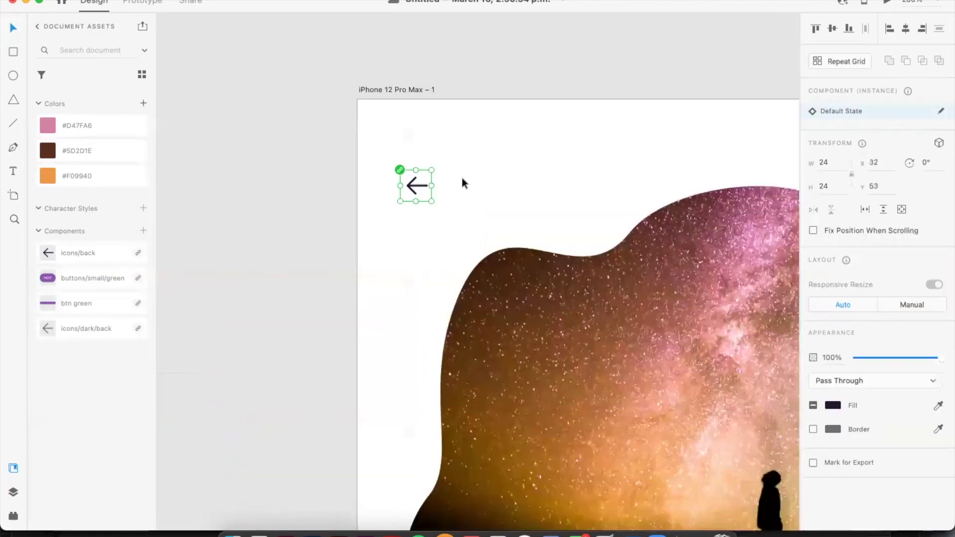
{"action": "left_click", "coordinate": [417, 166]}
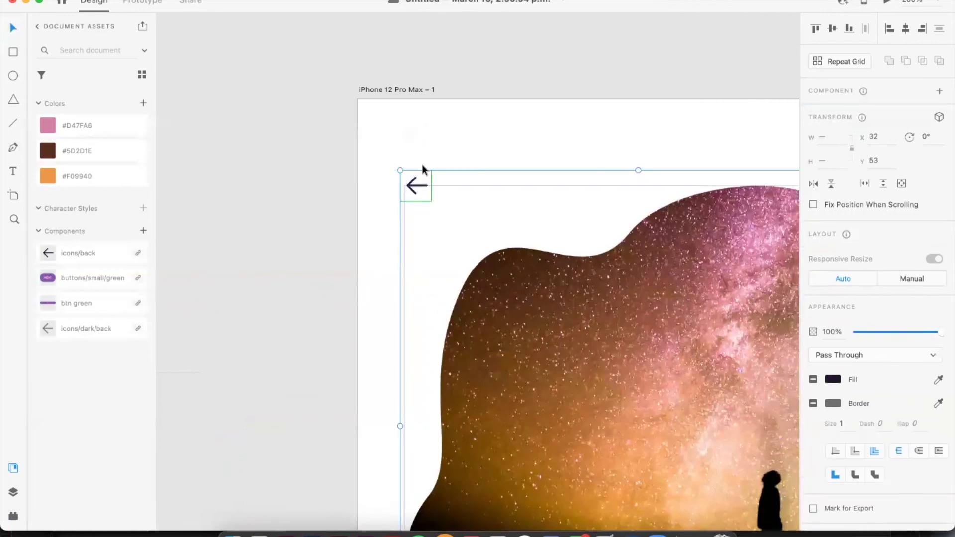
{"action": "key", "text": "Escape"}
{"action": "left_click", "coordinate": [416, 175]}
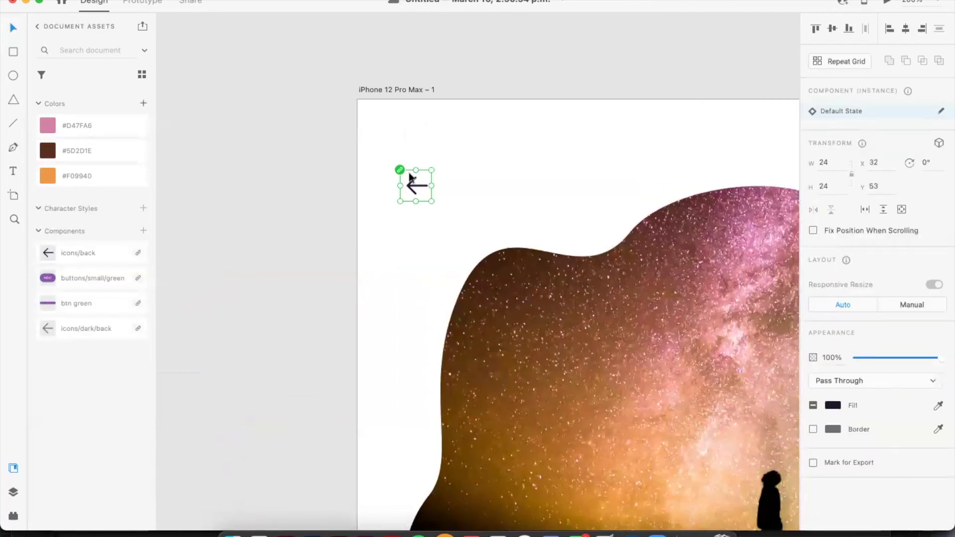
{"action": "left_click_drag", "start_coordinate": [415, 182], "coordinate": [405, 143]}
{"action": "key", "text": "super+minus"}
{"action": "key", "text": "super+minus"}
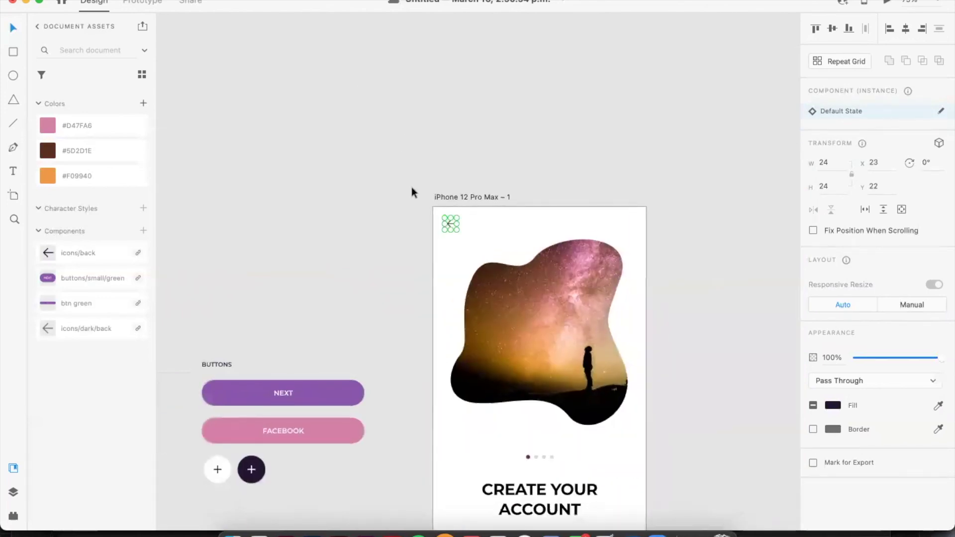
{"action": "left_click", "coordinate": [537, 174]}
{"action": "scroll", "coordinate": [665, 306], "scroll_direction": "down", "scroll_amount": 5}
{"action": "scroll", "coordinate": [665, 307], "scroll_direction": "right", "scroll_amount": 3}
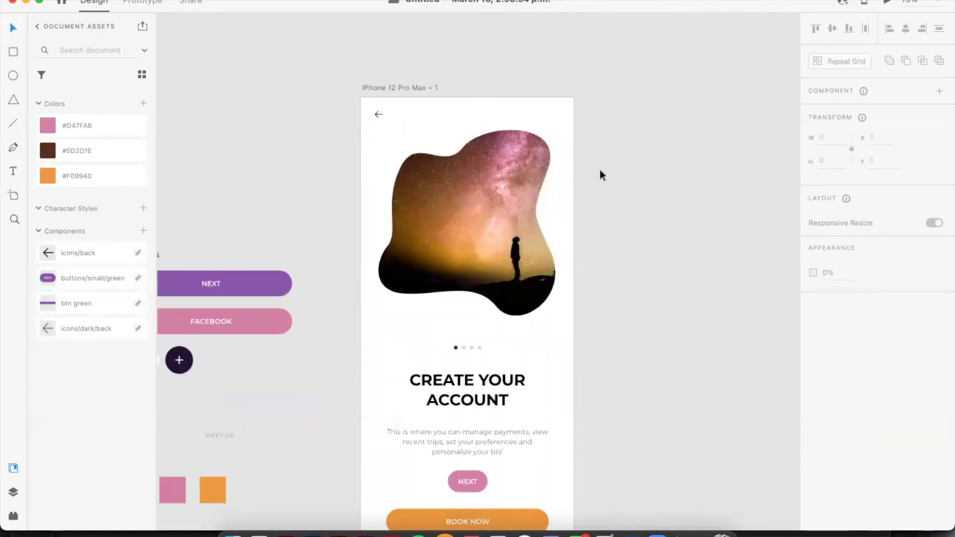
Duplicate the iPhone 12 Pro Max artboard beside the original, aligned along its upper edge at X 566, Y 0
{"action": "key", "text": "super+minus"}
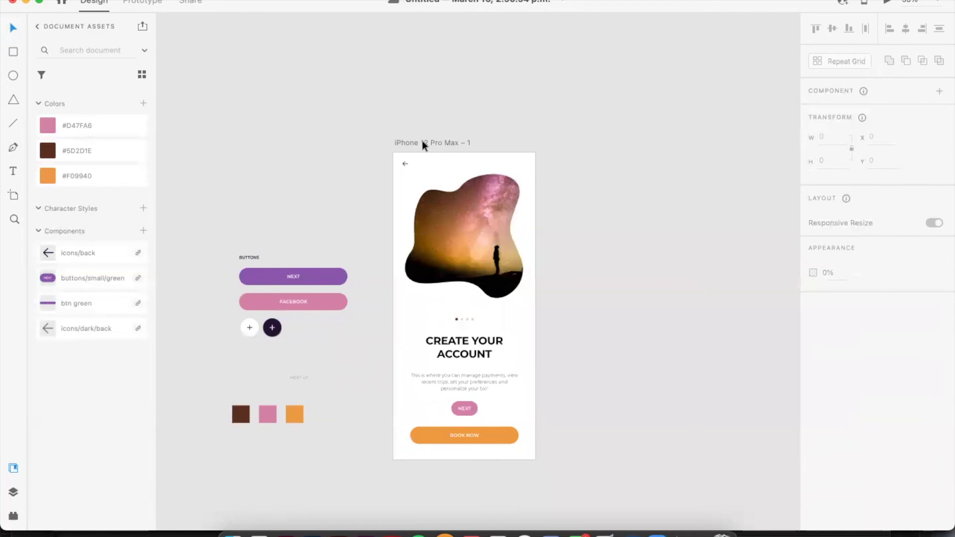
{"action": "left_click", "coordinate": [408, 143]}
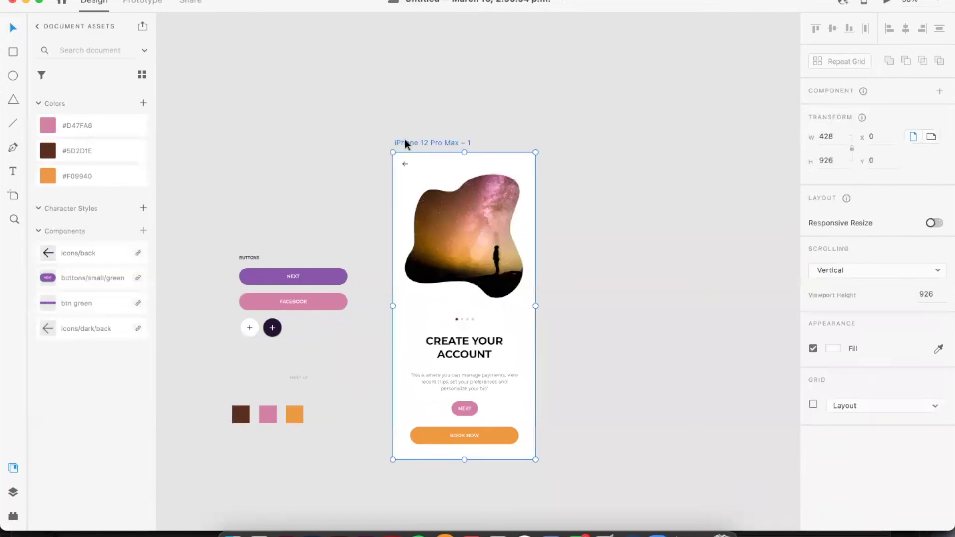
{"action": "left_click_drag", "start_coordinate": [405, 143], "coordinate": [584, 150]}
{"action": "key", "text": "super+z"}
{"action": "left_click_drag", "start_coordinate": [514, 149], "coordinate": [626, 151]}
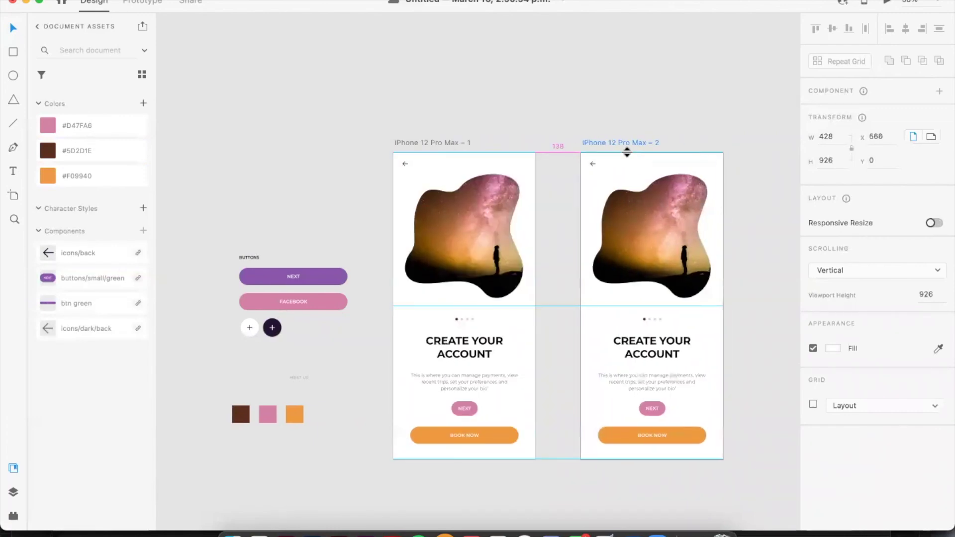
Set the fill opacity of the second pagination dot on the duplicated artboard to 100%
{"action": "left_click", "coordinate": [729, 247]}
{"action": "left_click", "coordinate": [651, 212]}
{"action": "left_click", "coordinate": [661, 297]}
{"action": "key", "text": "super+1"}
{"action": "left_click_drag", "start_coordinate": [696, 335], "coordinate": [324, 181]}
{"action": "left_click", "coordinate": [450, 204]}
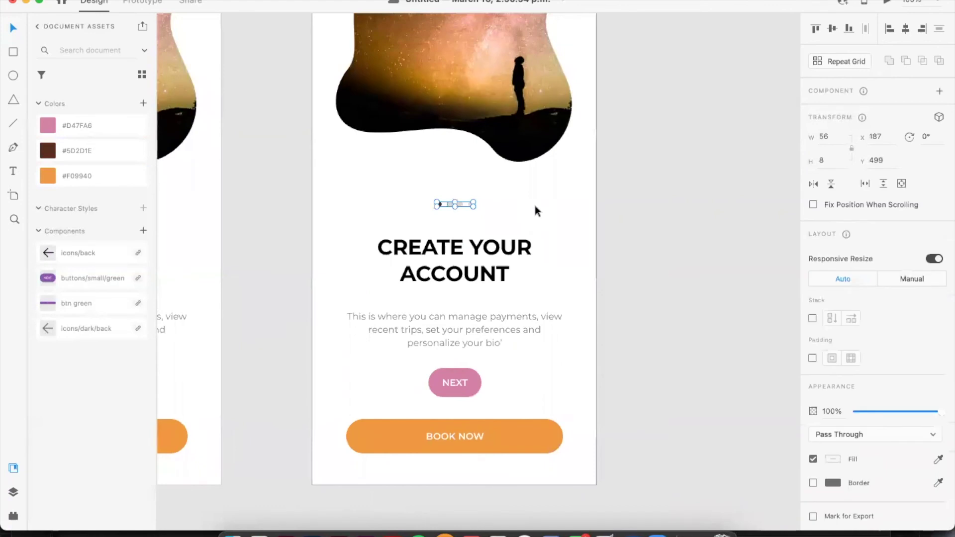
{"action": "double_click", "coordinate": [449, 202]}
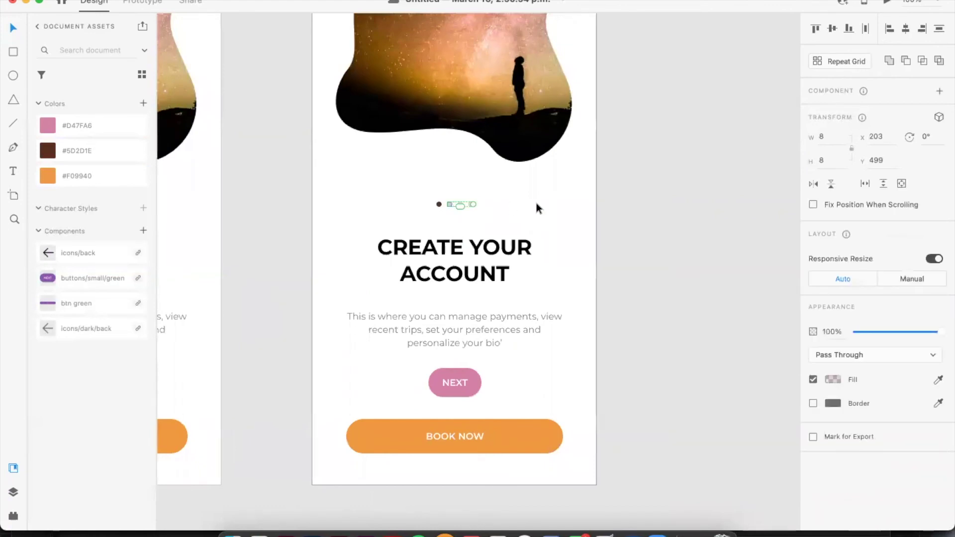
{"action": "double_click", "coordinate": [449, 204]}
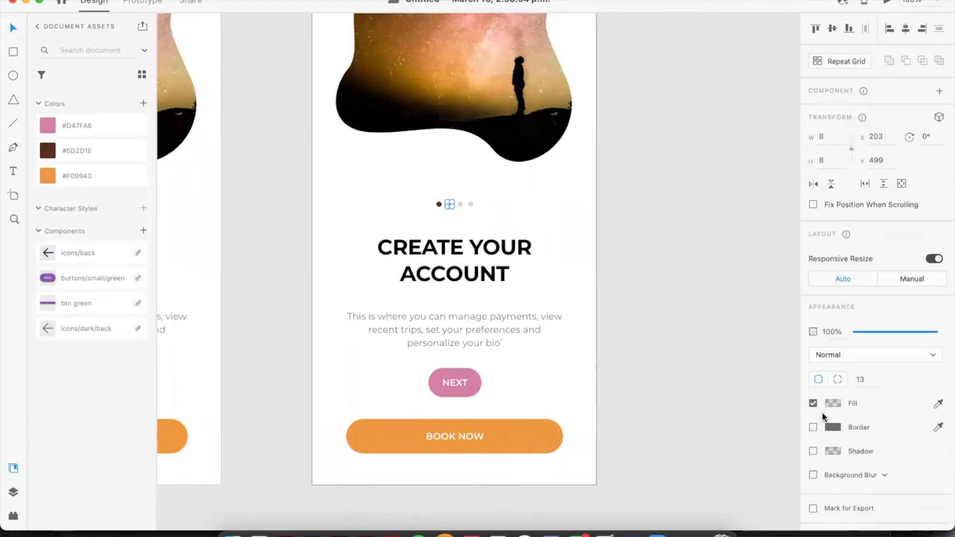
{"action": "left_click", "coordinate": [827, 402]}
{"action": "left_click", "coordinate": [783, 455]}
{"action": "type", "text": "100"}
{"action": "key", "text": "Return"}
Set the fill opacity of the first pagination dot on the duplicated artboard to 20%
{"action": "key", "text": "shift+Left"}
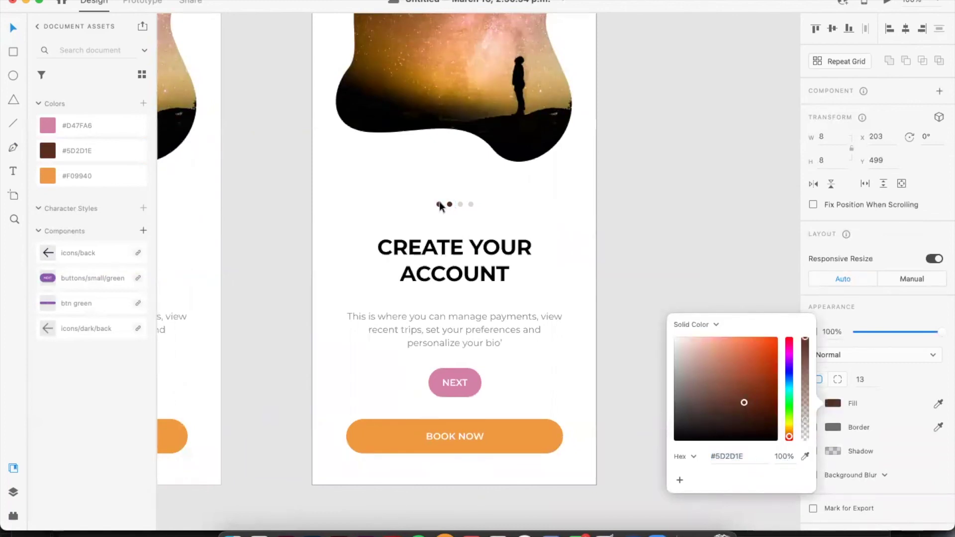
{"action": "key", "text": "Left"}
{"action": "key", "text": "Left"}
{"action": "key", "text": "Left"}
{"action": "key", "text": "Left"}
{"action": "key", "text": "Left"}
{"action": "key", "text": "Left"}
{"action": "key", "text": "Escape"}
{"action": "left_click", "coordinate": [835, 404]}
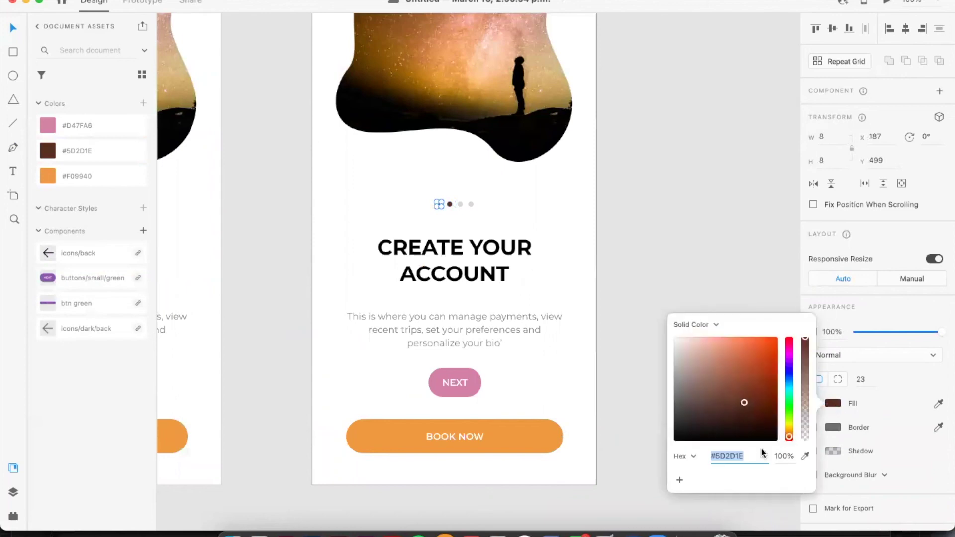
{"action": "left_click", "coordinate": [786, 456]}
{"action": "type", "text": "20"}
{"action": "key", "text": "Return"}
{"action": "key", "text": "Escape"}
{"action": "key", "text": "Escape"}
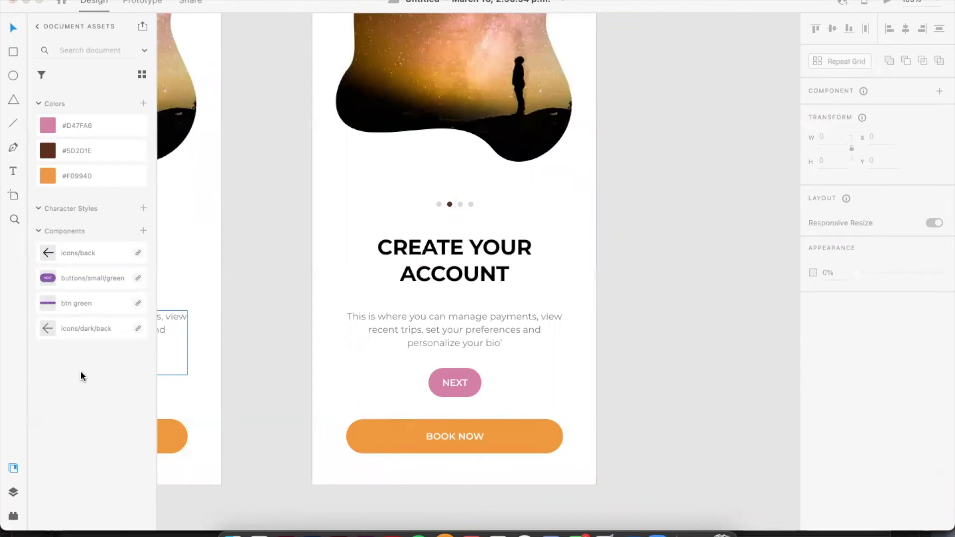
Replace the heading on the second artboard with "CHOOSE A TRIP", breaking the line after CHOOSE
{"action": "double_click", "coordinate": [466, 268]}
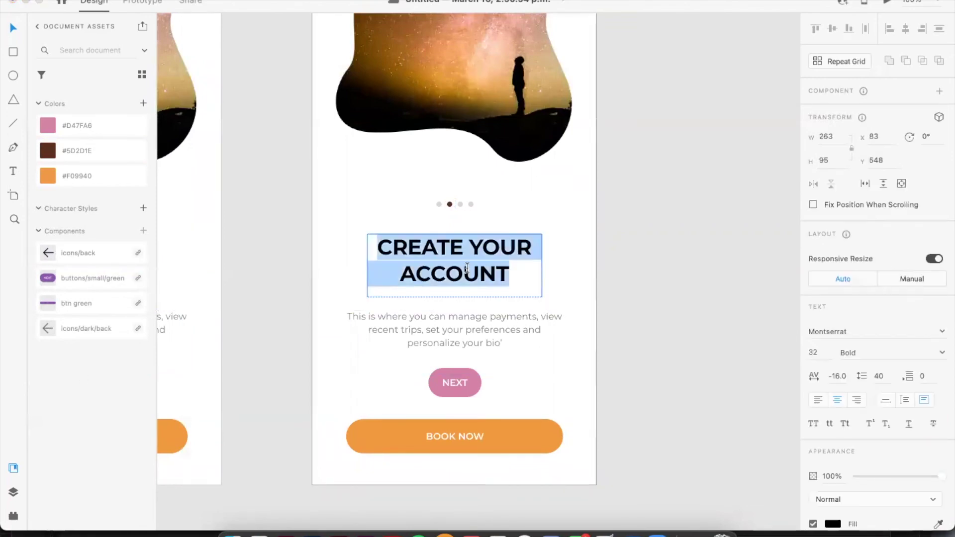
{"action": "type", "text": "CHOOSE A TRIP"}
{"action": "left_click_drag", "start_coordinate": [466, 267], "coordinate": [462, 255]}
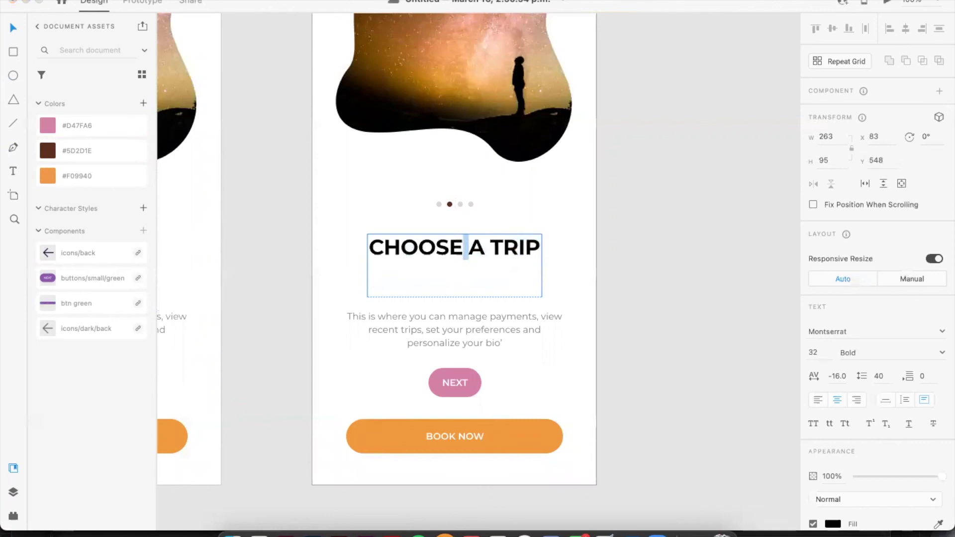
{"action": "key", "text": "Return"}
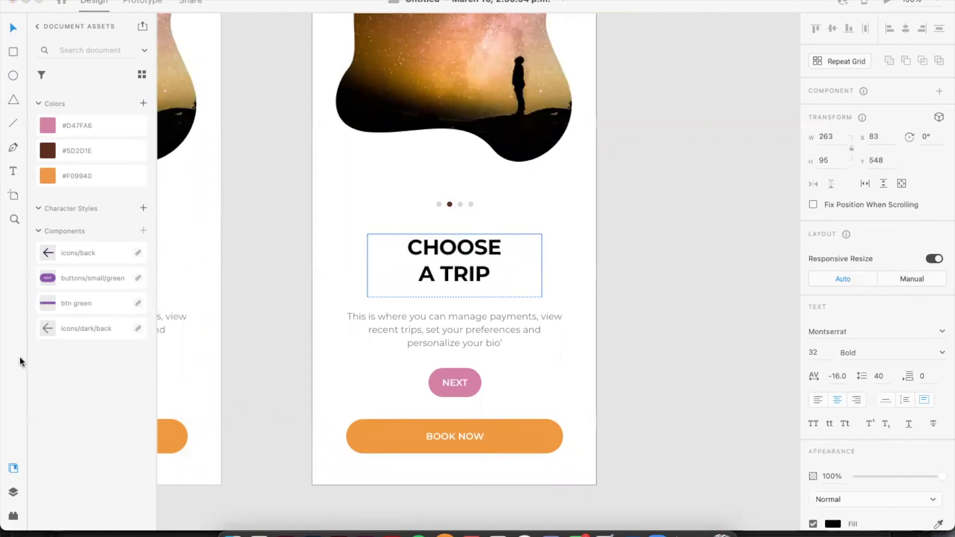
Replace the second artboard's description with "You can select from UP 'N DOWN, AROUND THE WORLD and TO THE MOON AND BACK trip options"
{"action": "left_click_drag", "start_coordinate": [445, 297], "coordinate": [456, 325]}
{"action": "left_click", "coordinate": [457, 324]}
{"action": "key", "text": "Return"}
{"action": "type", "text": "'You can select from UP 'N DOWN, AROUND THE WORLD and TO THE MOON AND BACK trip options'"}
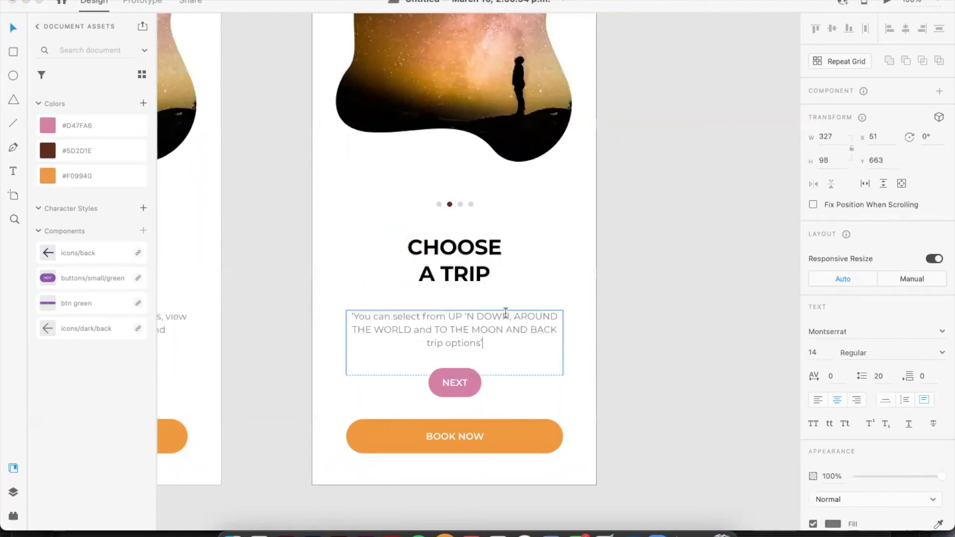
{"action": "left_click_drag", "start_coordinate": [376, 313], "coordinate": [321, 311]}
{"action": "key", "text": "Left"}
{"action": "key", "text": "Delete"}
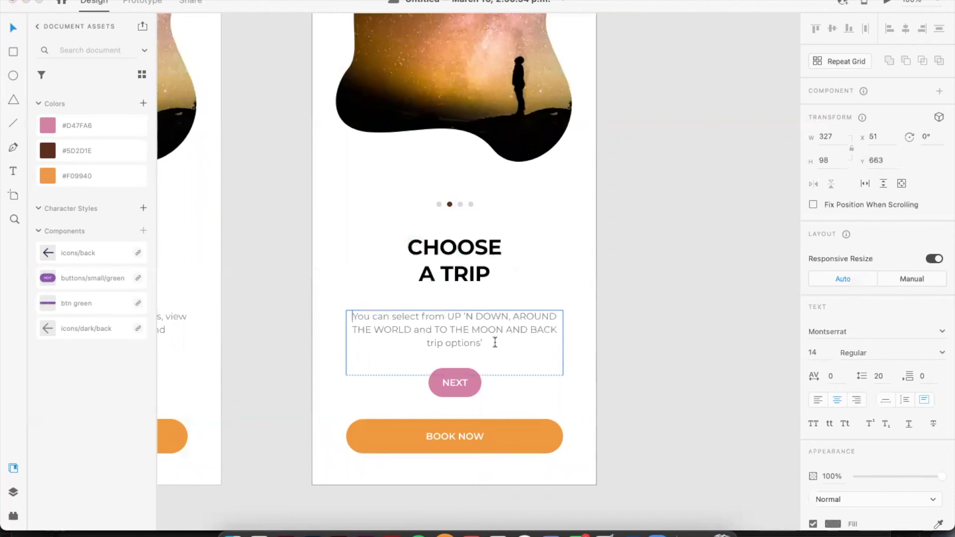
{"action": "key", "text": "BackSpace"}
{"action": "key", "text": "Escape"}
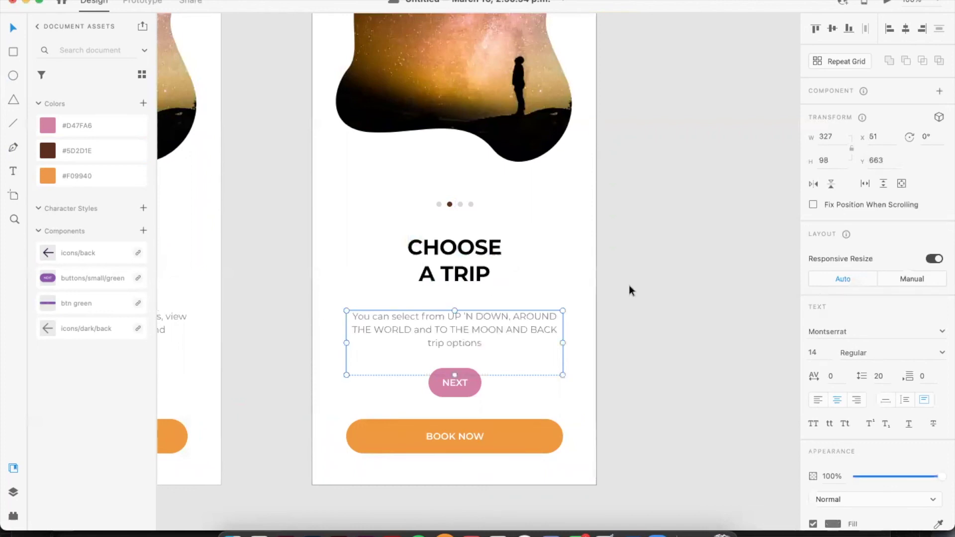
Delete the back arrow from the first artboard, the account-creation screen
{"action": "key", "text": "super+minus"}
{"action": "key", "text": "super+minus"}
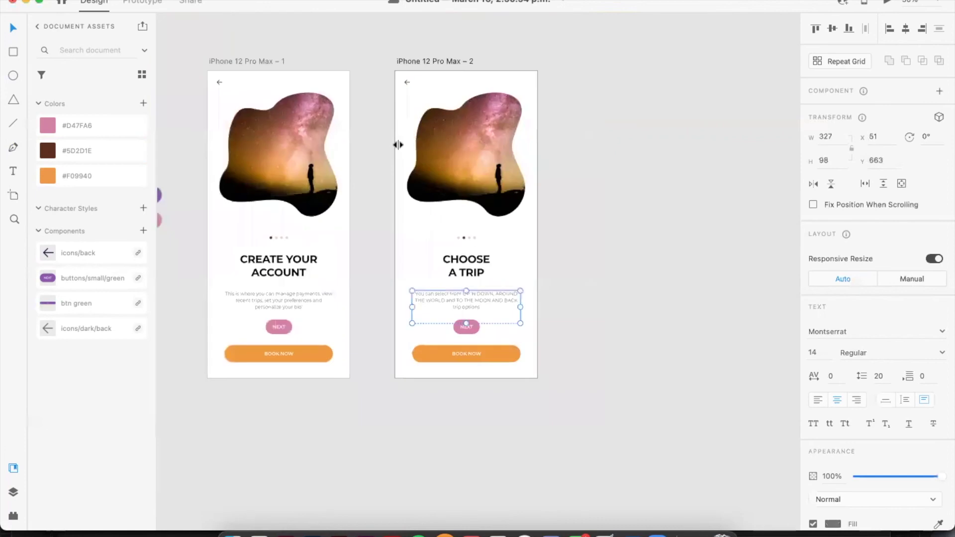
{"action": "left_click", "coordinate": [218, 84]}
{"action": "left_click", "coordinate": [364, 108]}
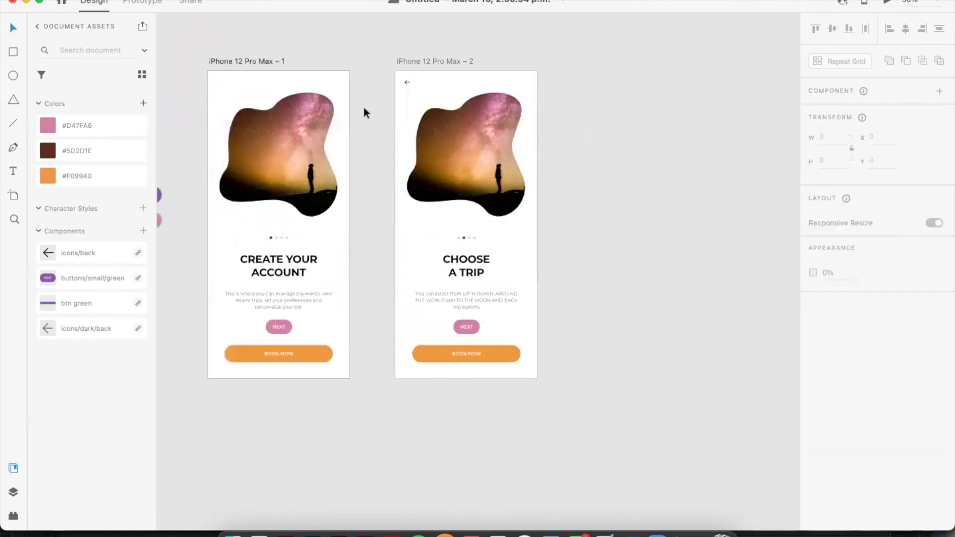